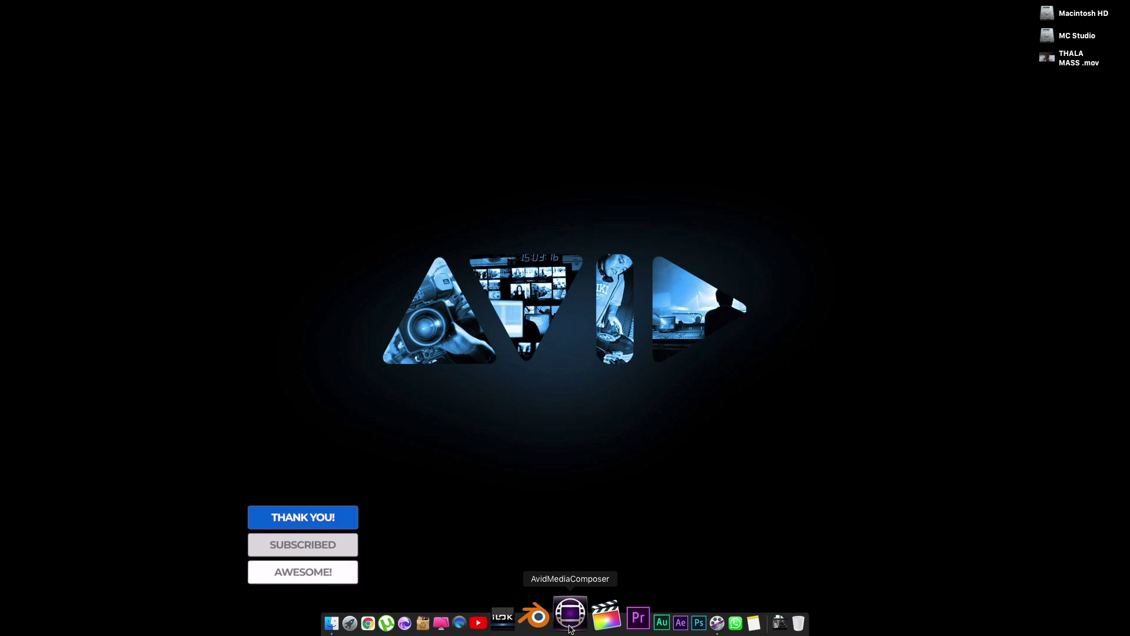
Launch Media Composer and load THALA MASS .mov from the SPLIT SCREEN bin into the Source monitor
click(570, 615)
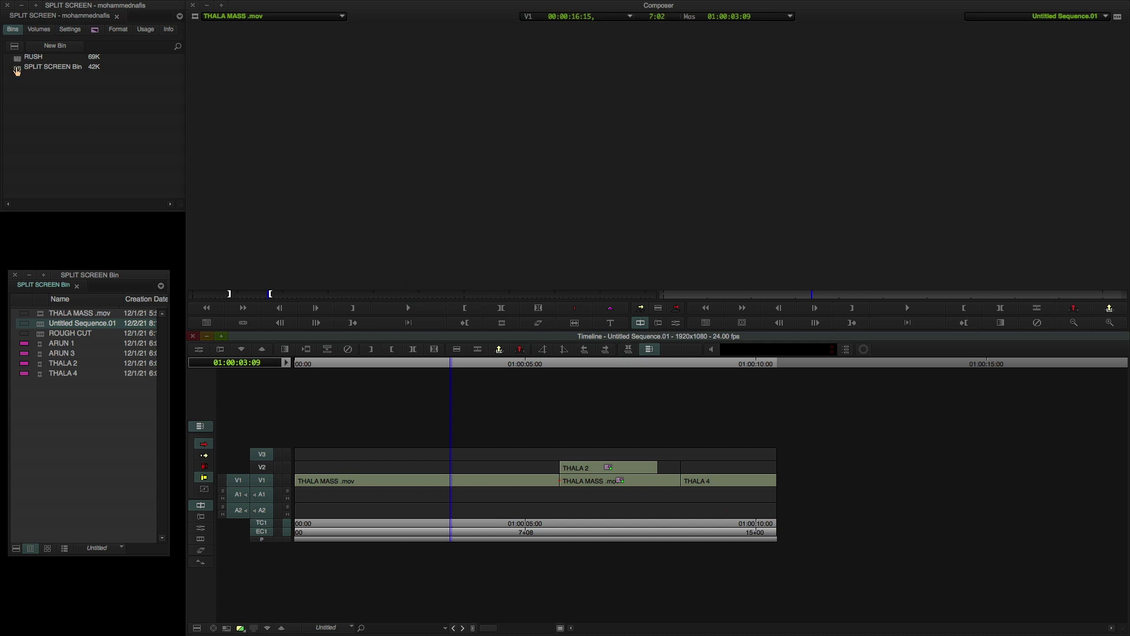
mouse_move(54, 399)
mouse_down()
mouse_move(42, 344)
mouse_move(54, 404)
mouse_up()
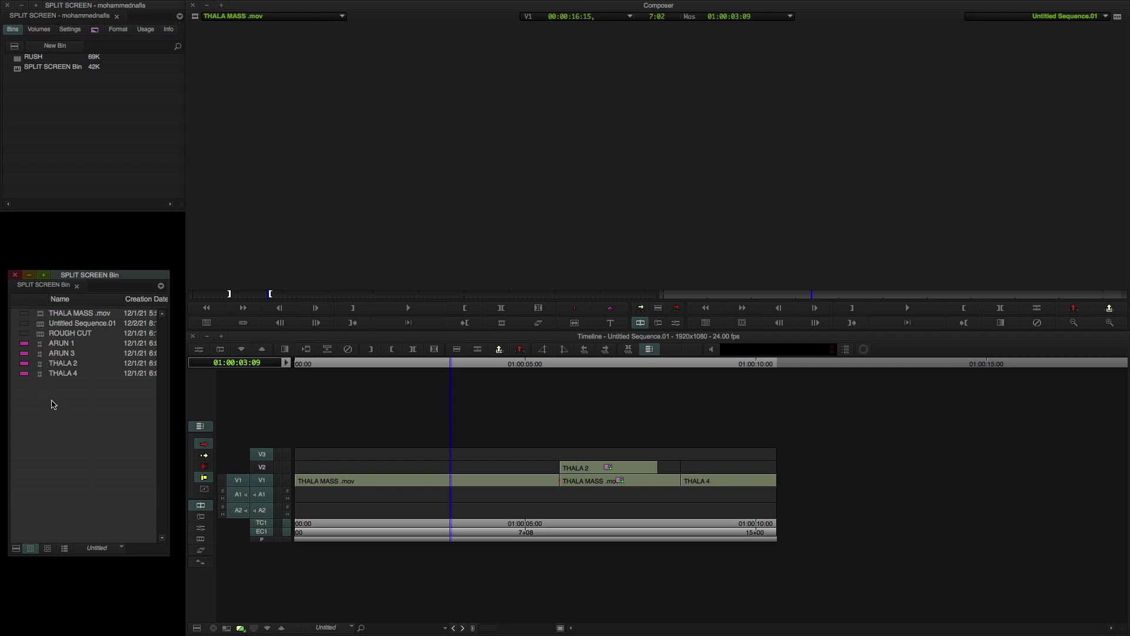
double_click(39, 314)
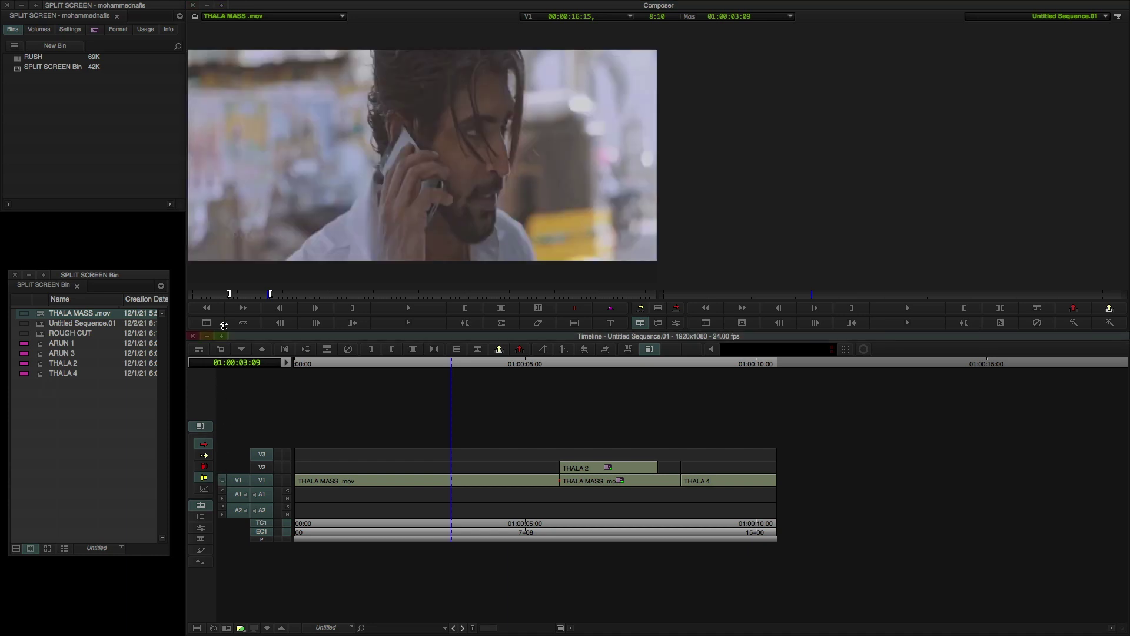
Play THALA MASS .mov from its first frame and stop at 00:00:09:18
click(192, 293)
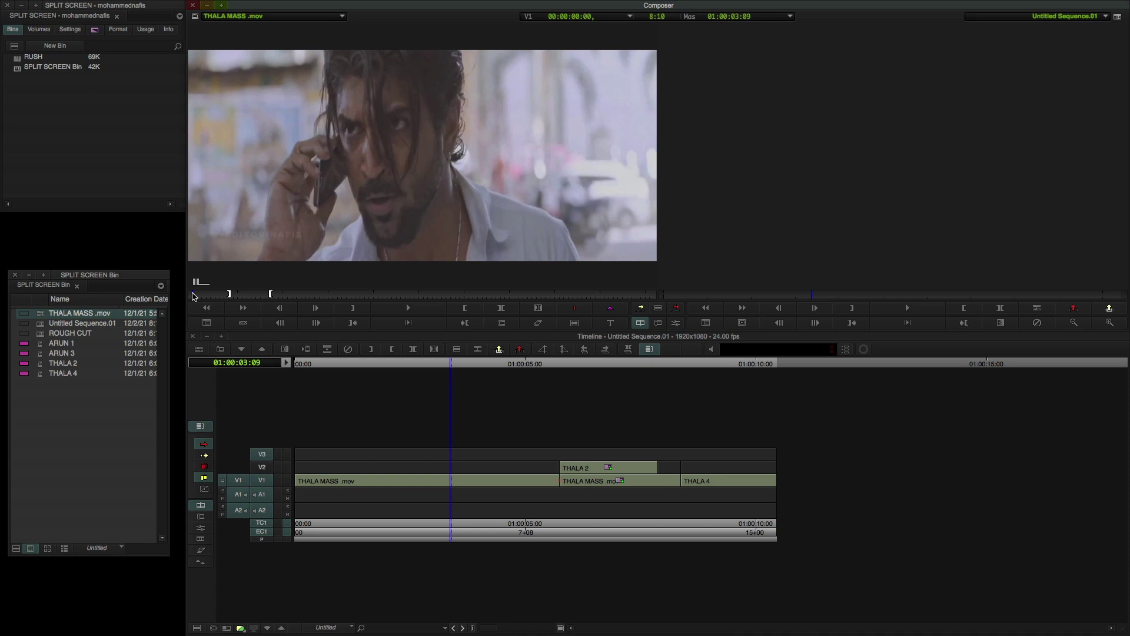
key(space)
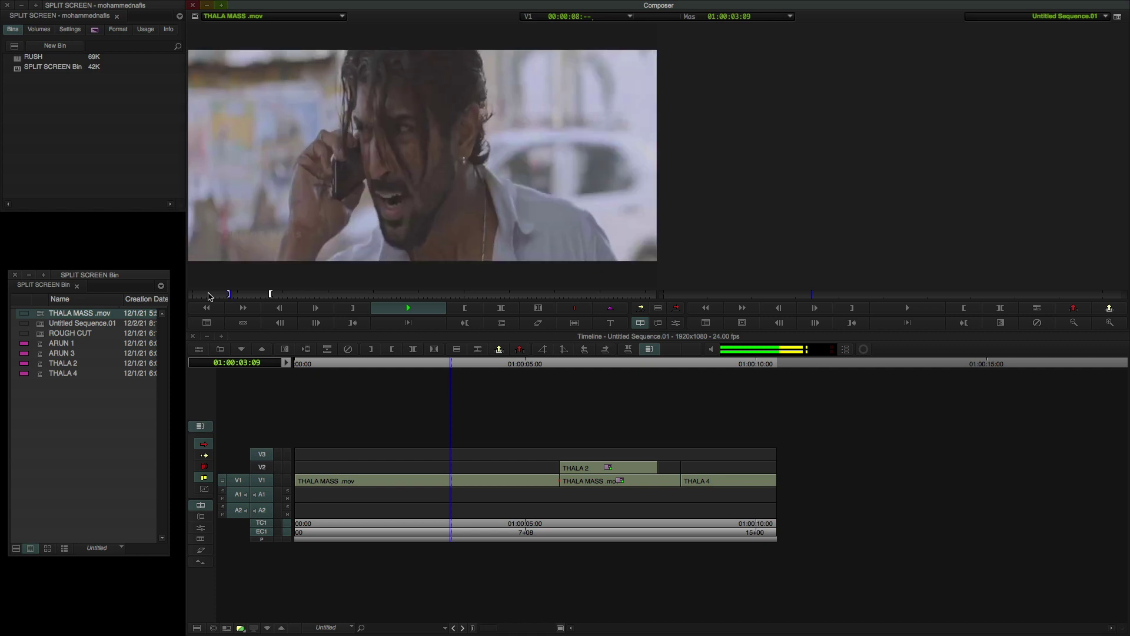
key(space)
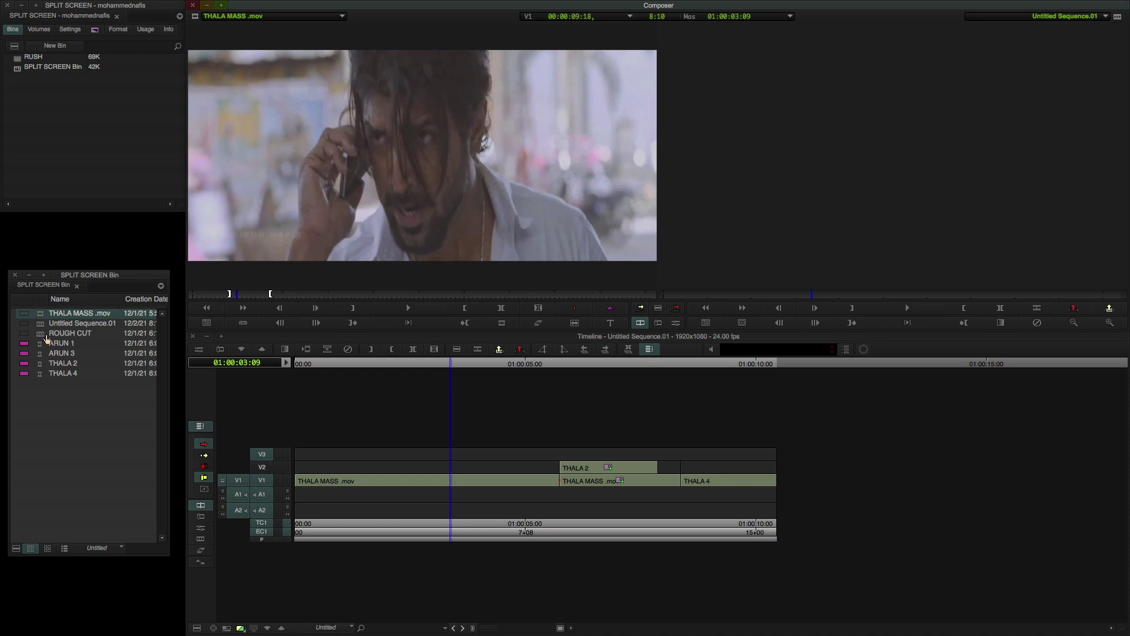
Create a new sequence in the bin, keeping its default name
right_click(82, 401)
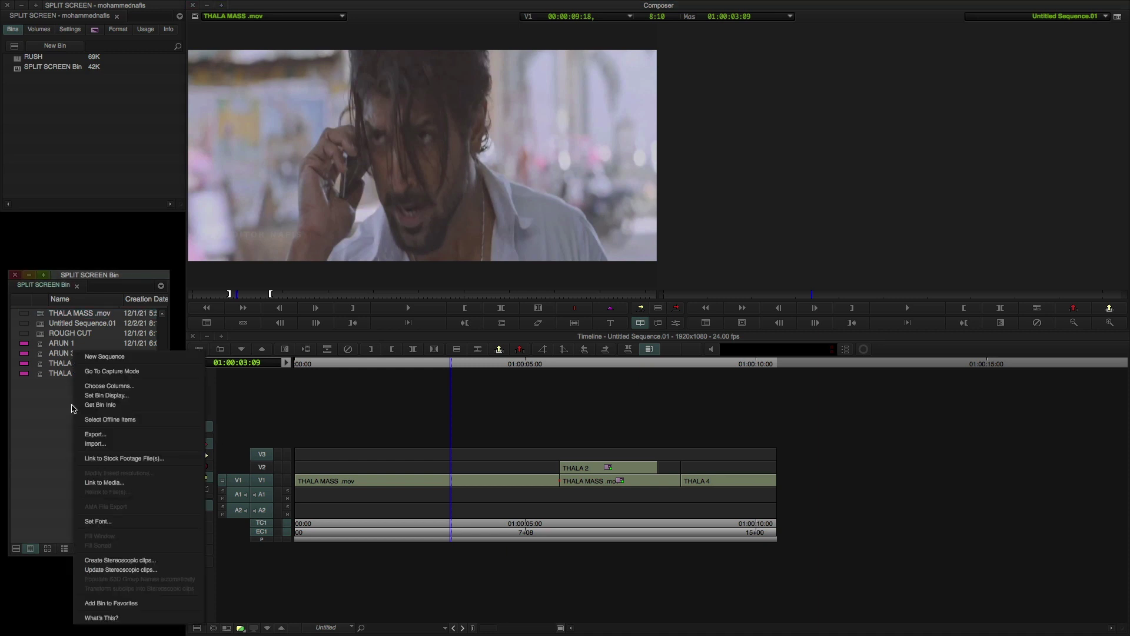
click(94, 357)
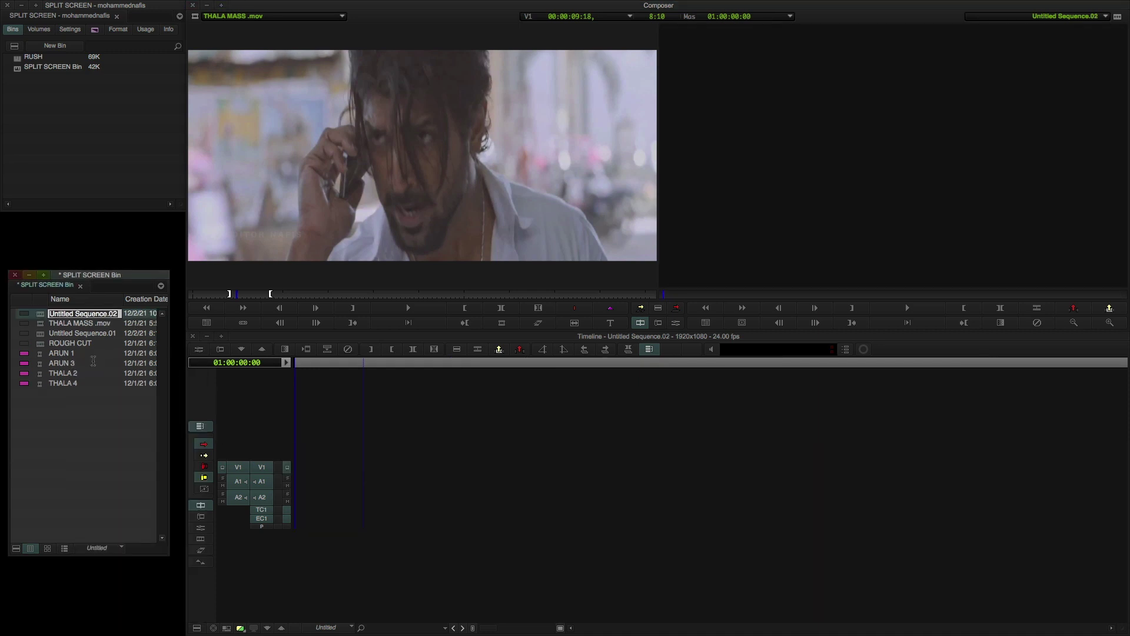
click(38, 324)
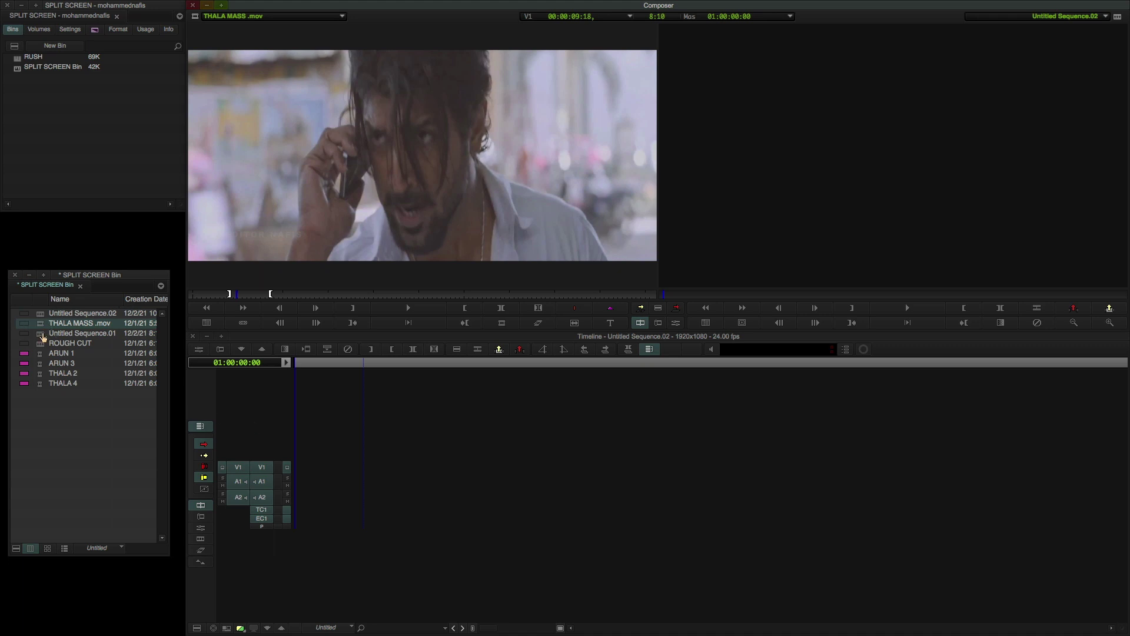
Load Untitled Sequence.01 into the timeline, play it, and enable V3 monitoring
double_click(42, 335)
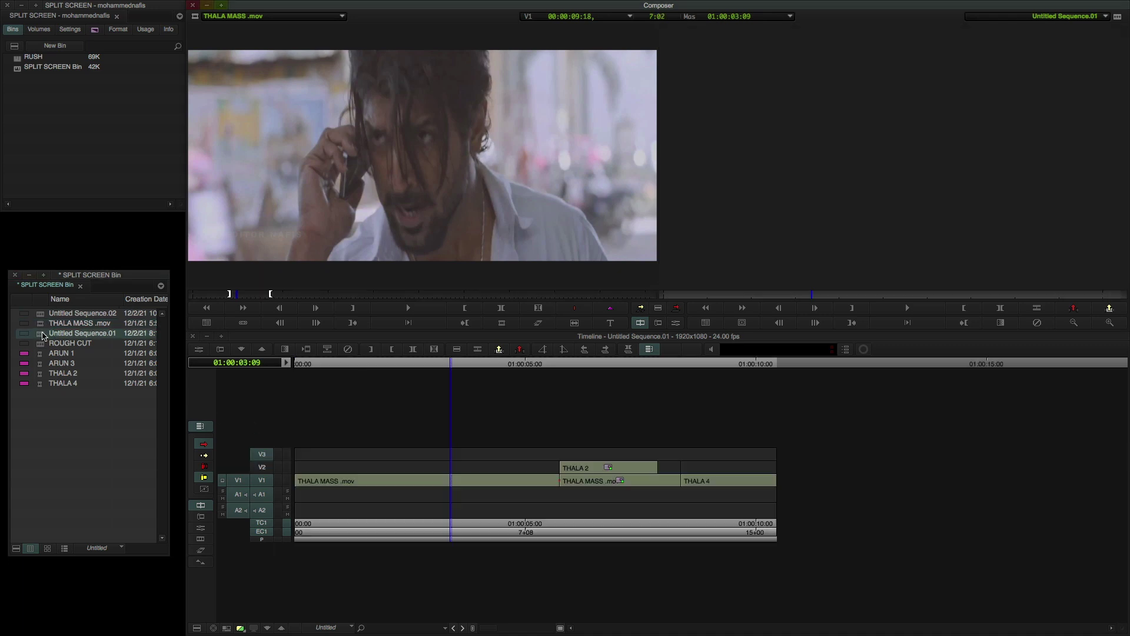
click(521, 376)
key(space)
key(space)
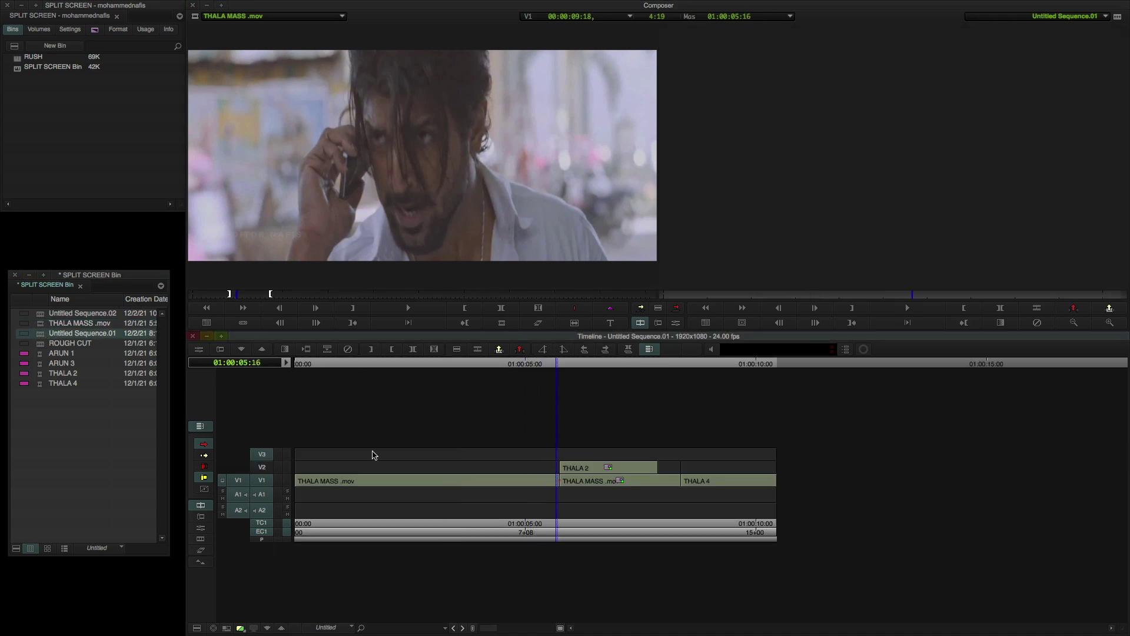
click(286, 454)
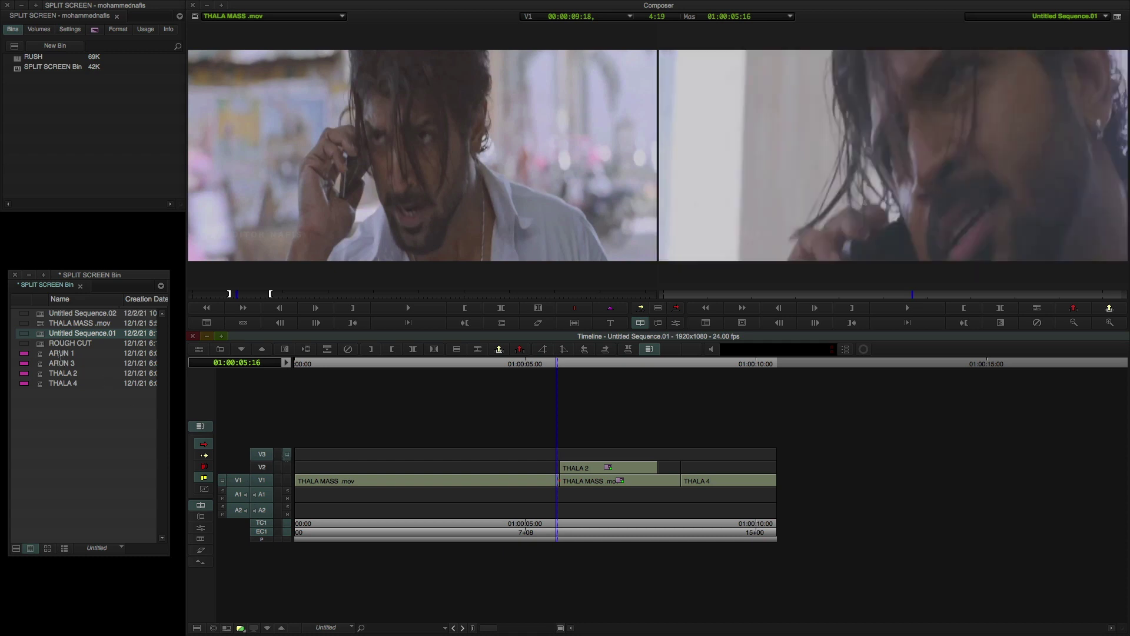
Load the ROUGH CUT sequence, fit it to the timeline, and play through its split-screen
double_click(43, 346)
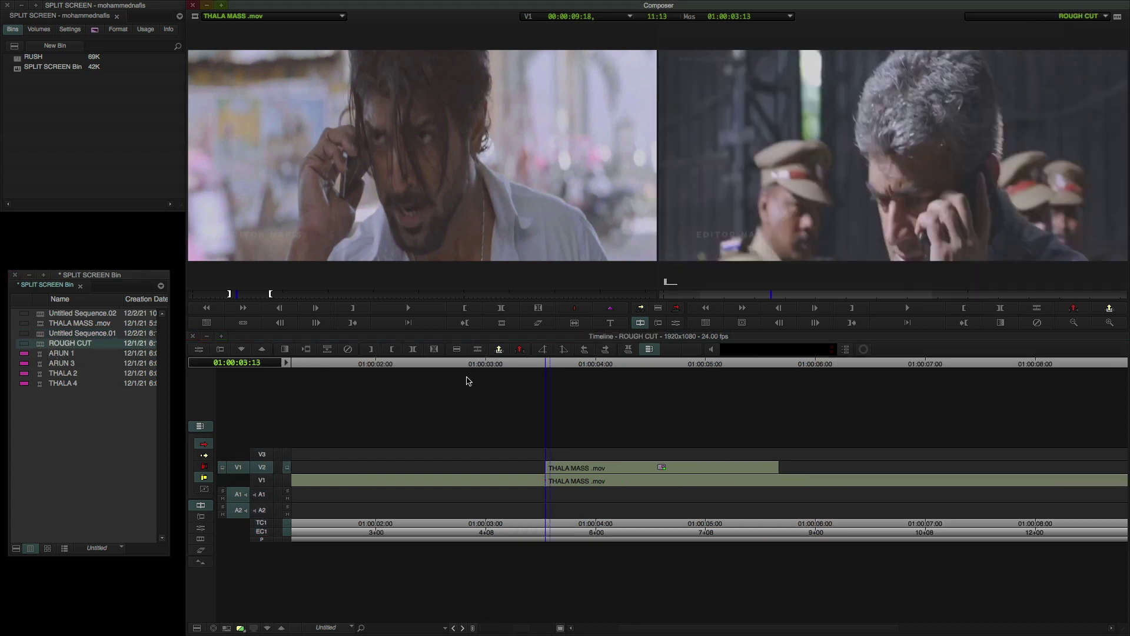
drag(567, 369, 296, 377)
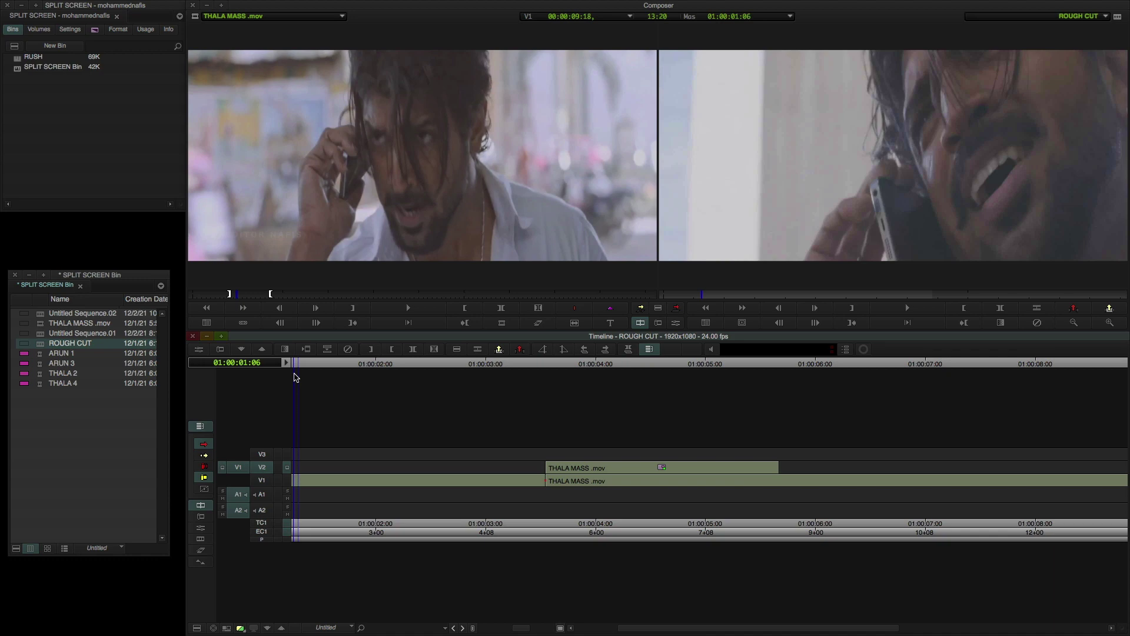
key(ctrl+slash)
key(space)
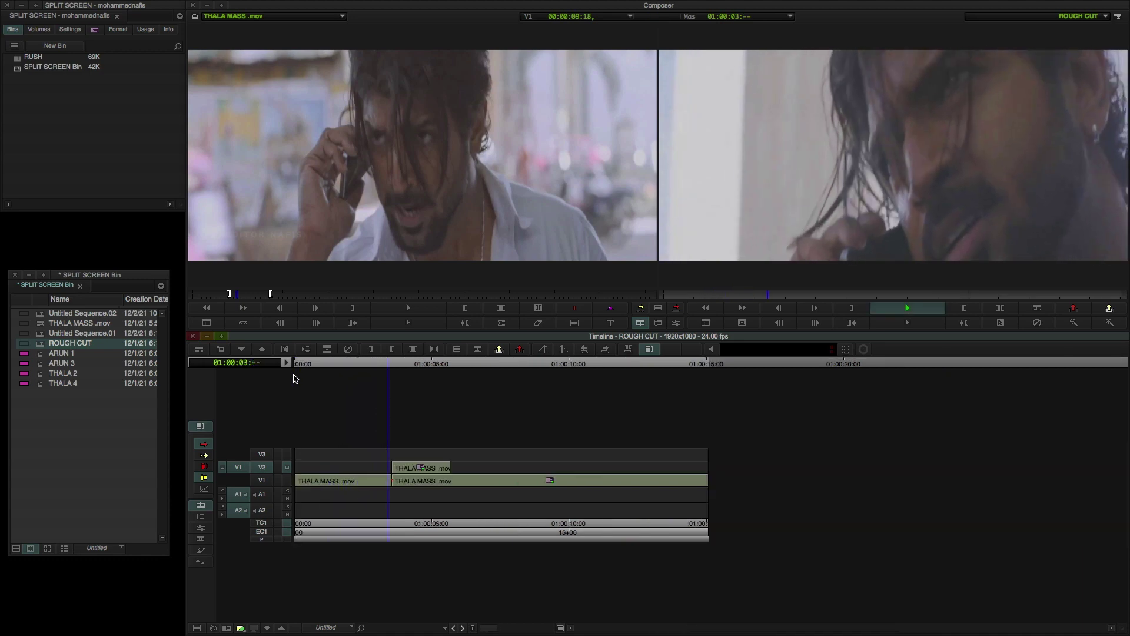
key(space)
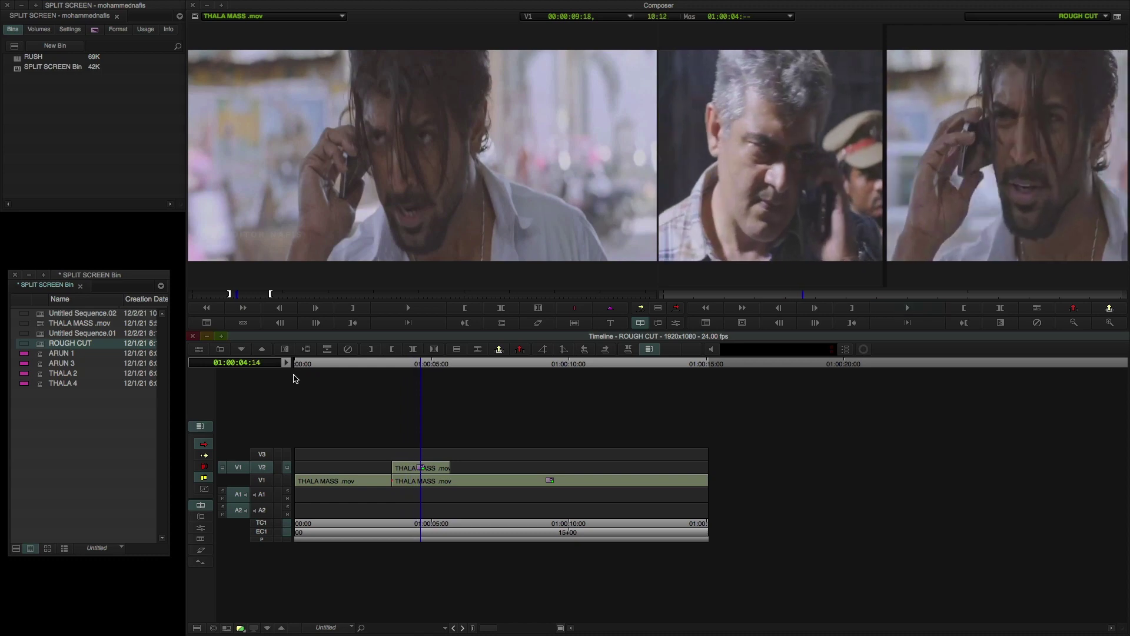
key(space)
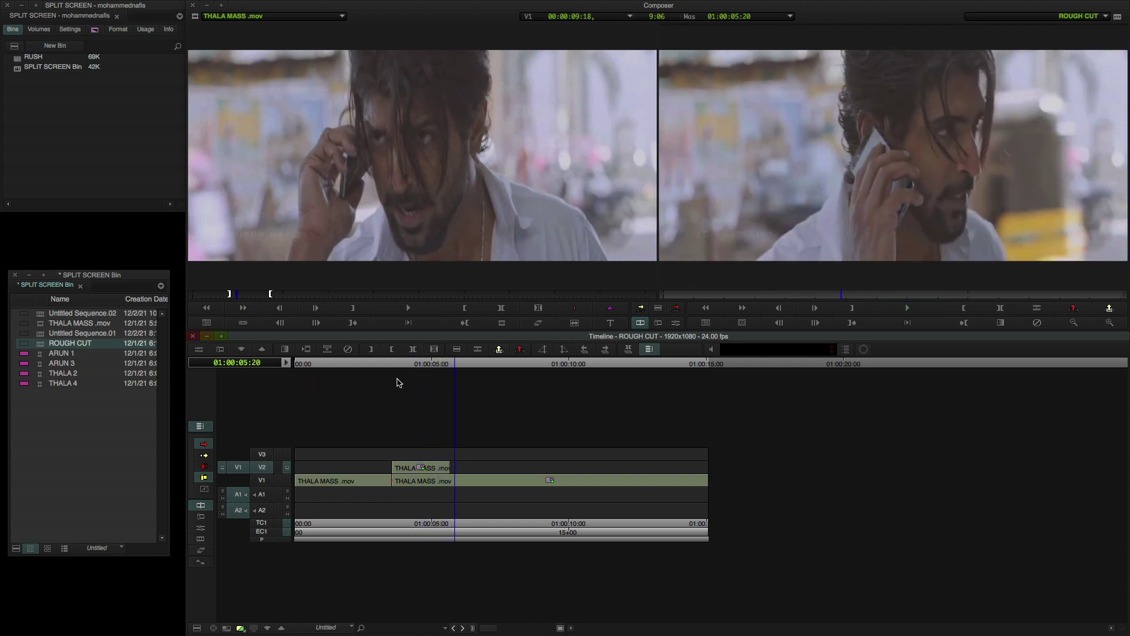
click(439, 365)
Replay the ROUGH CUT split-screen from 01:00:03:07, then load Untitled Sequence.02
drag(443, 367, 387, 369)
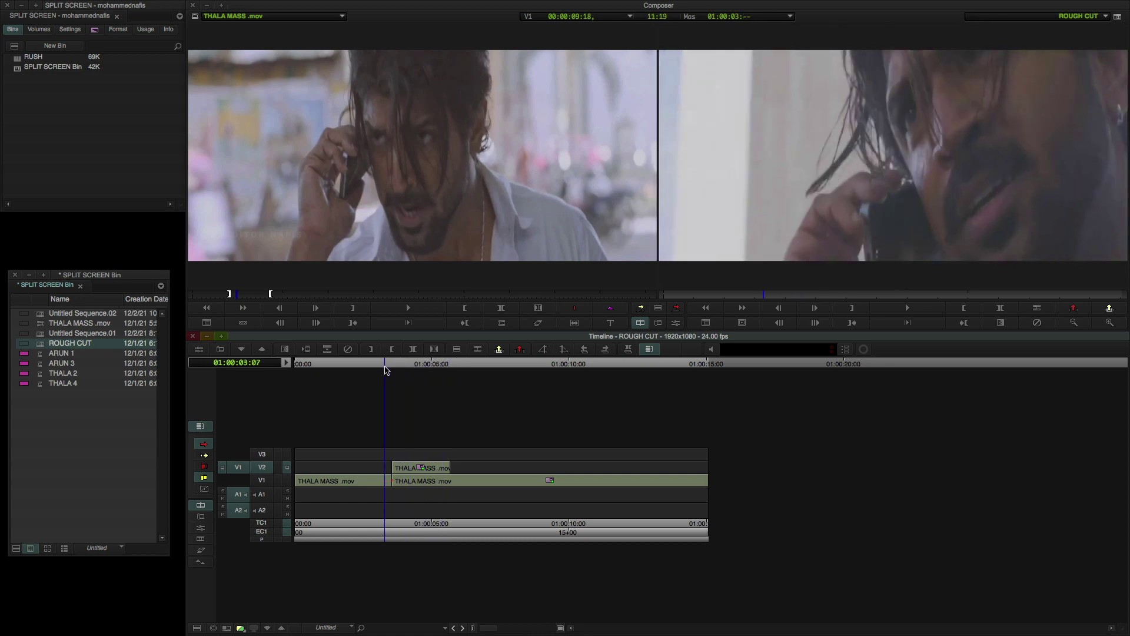
key(space)
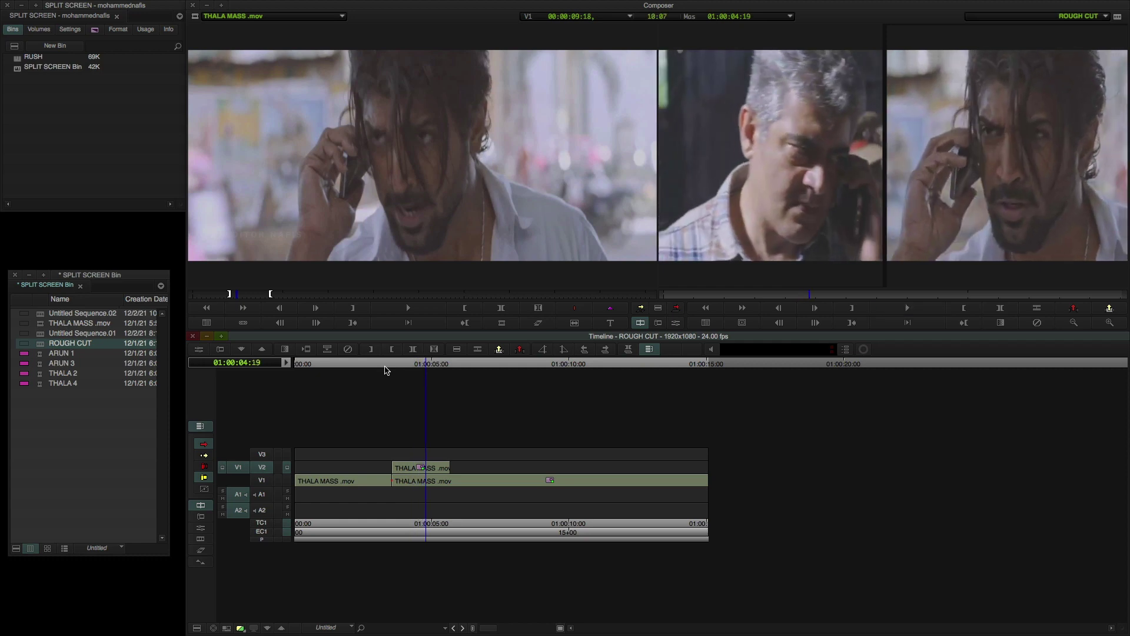
click(386, 366)
key(space)
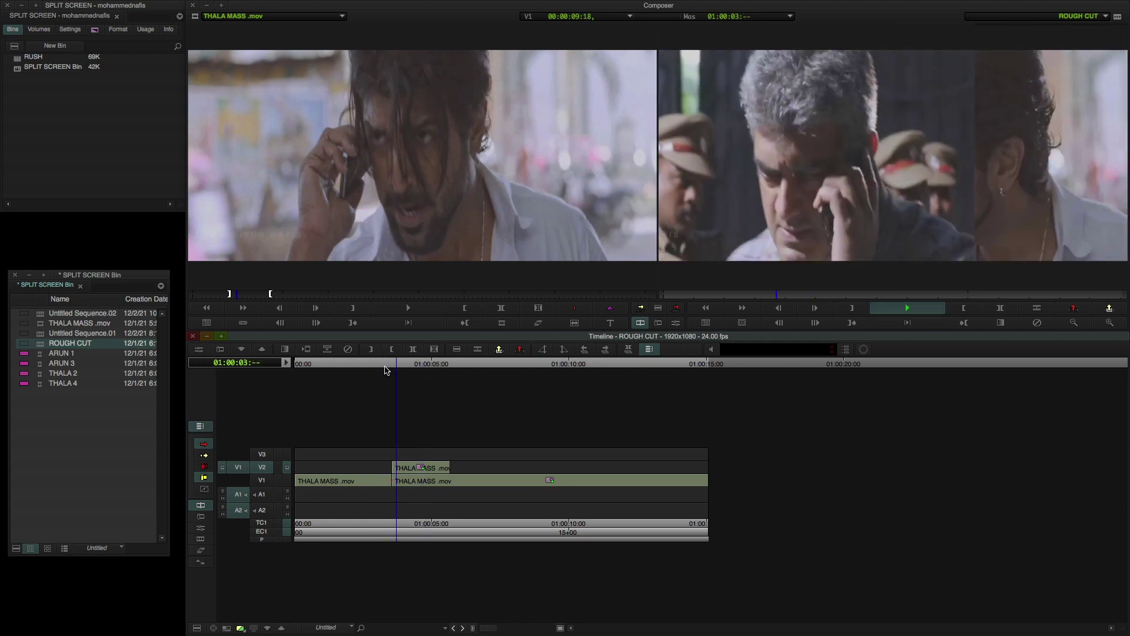
key(space)
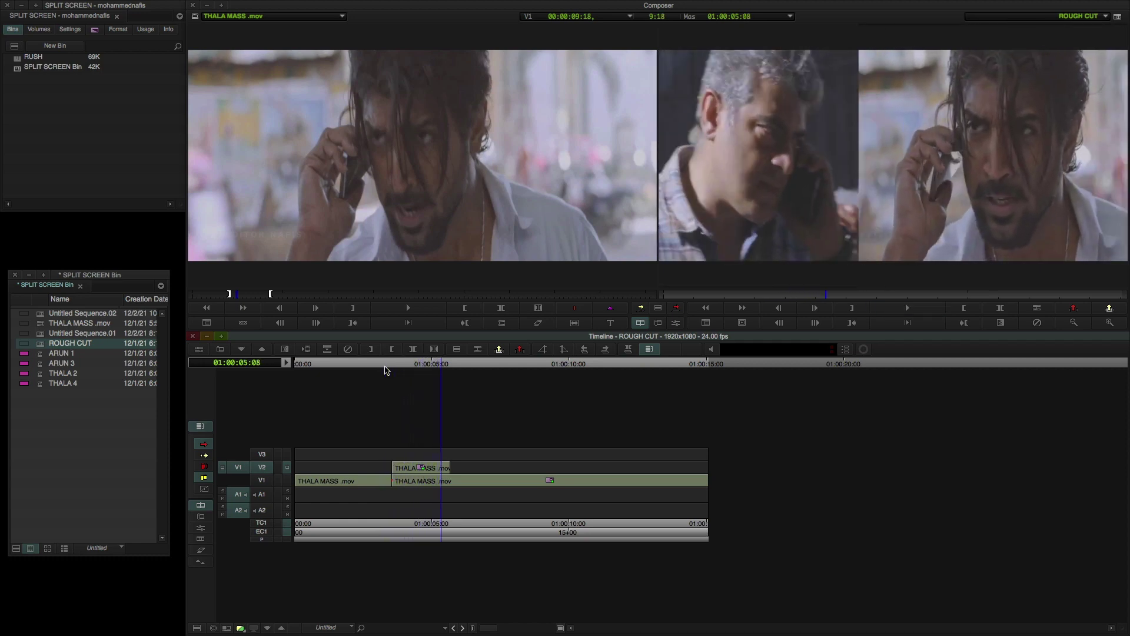
double_click(40, 314)
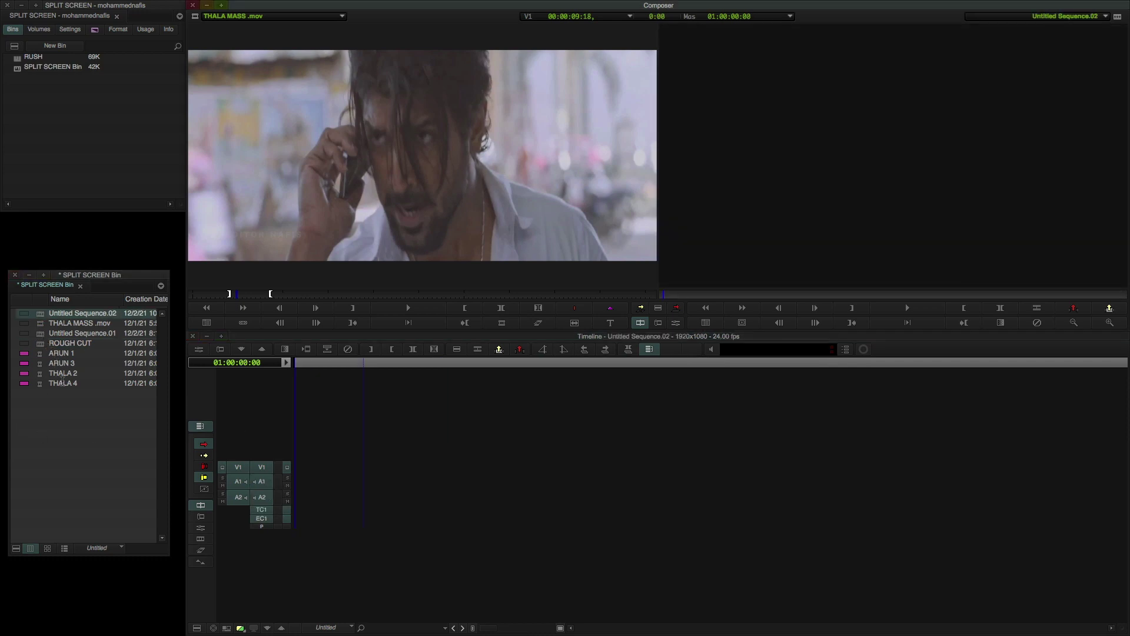
Cue the source to 00:00:08:14, edit THALA MASS .mov onto V1, and play the sequence
click(230, 294)
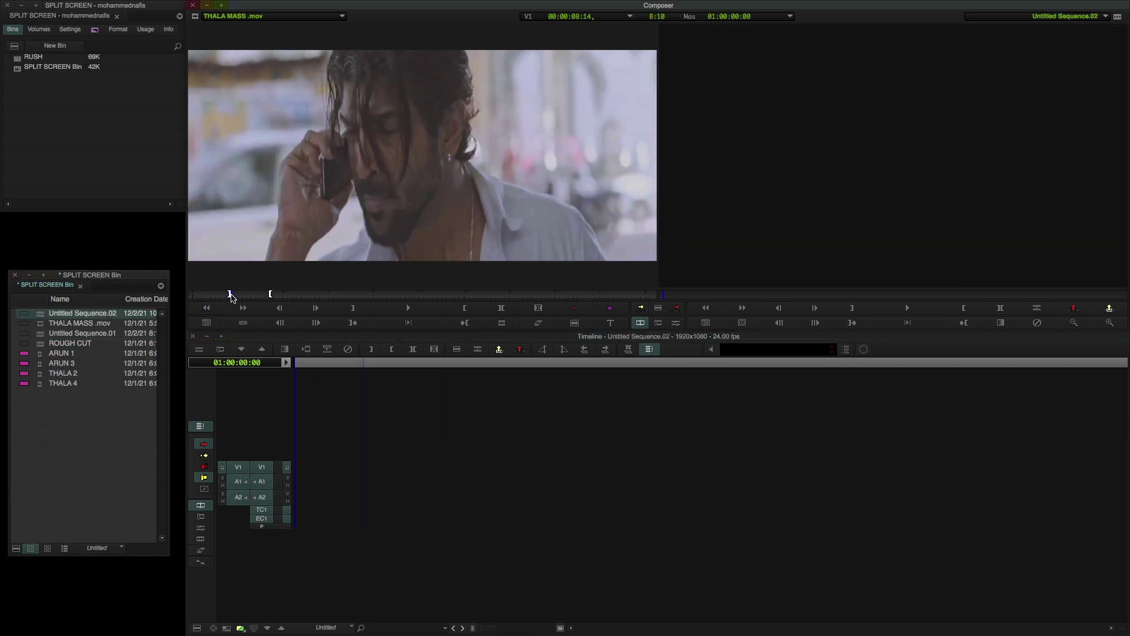
click(263, 488)
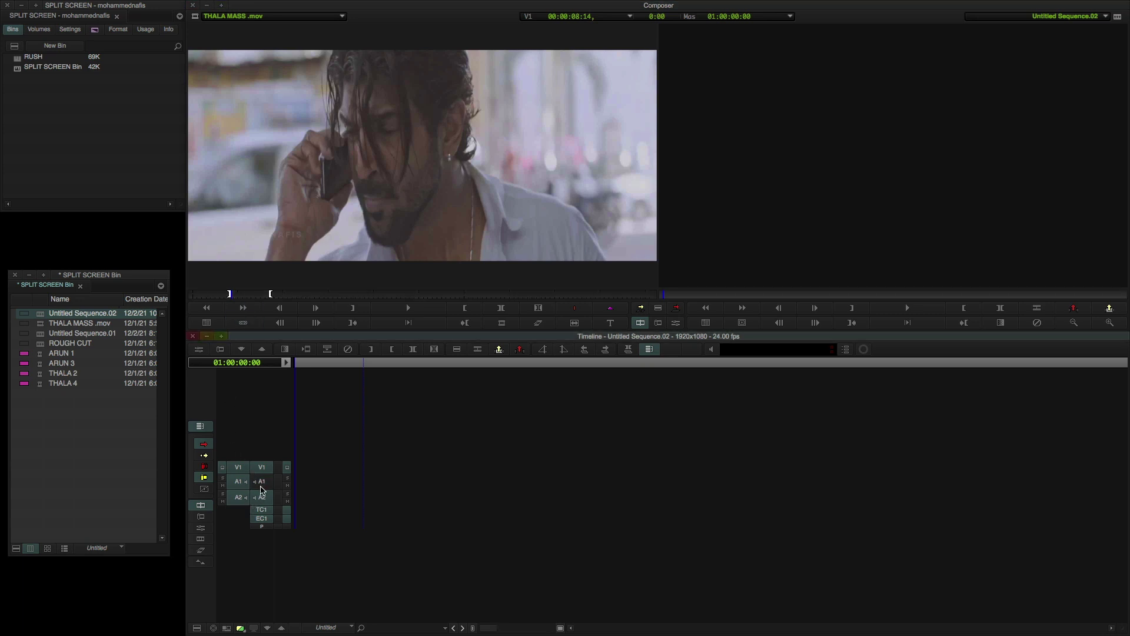
key(v)
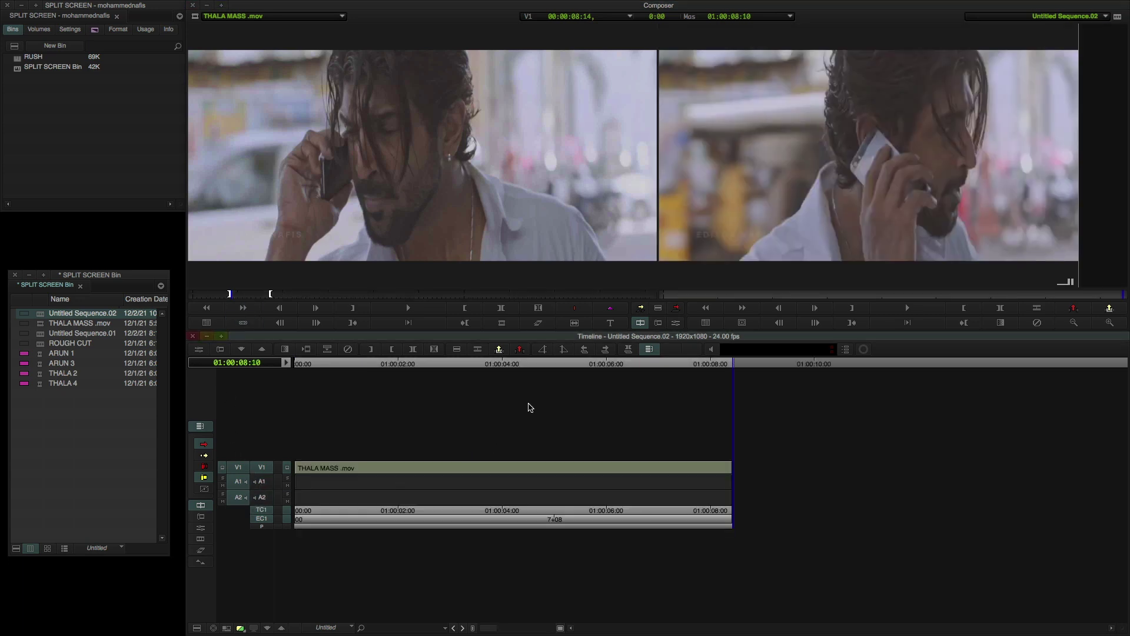
key(space)
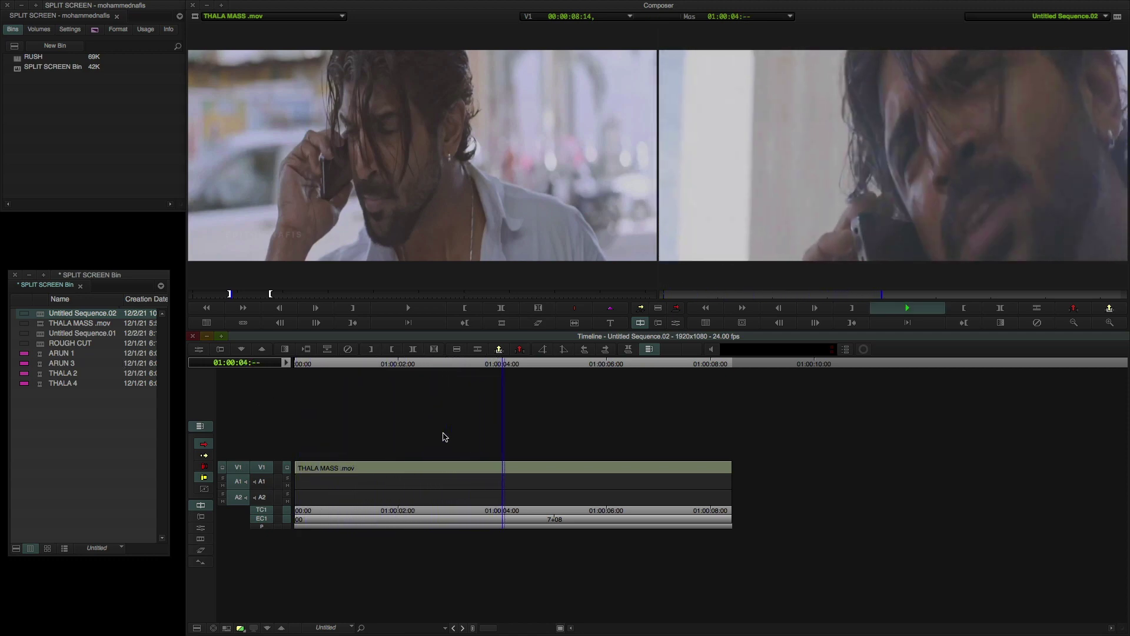
key(space)
key(space)
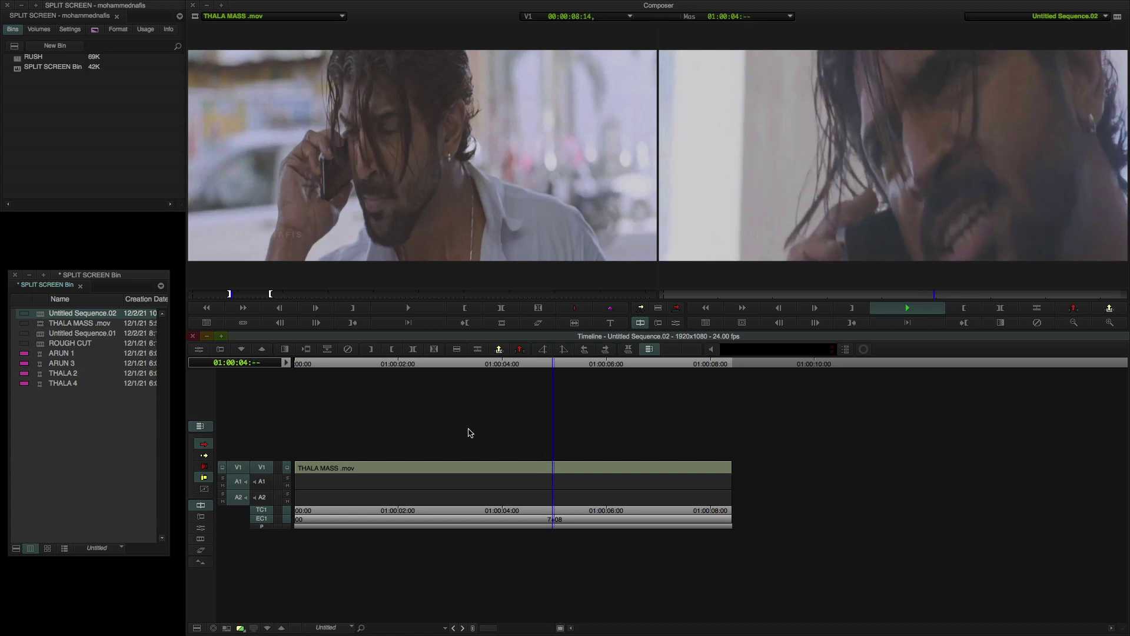
key(space)
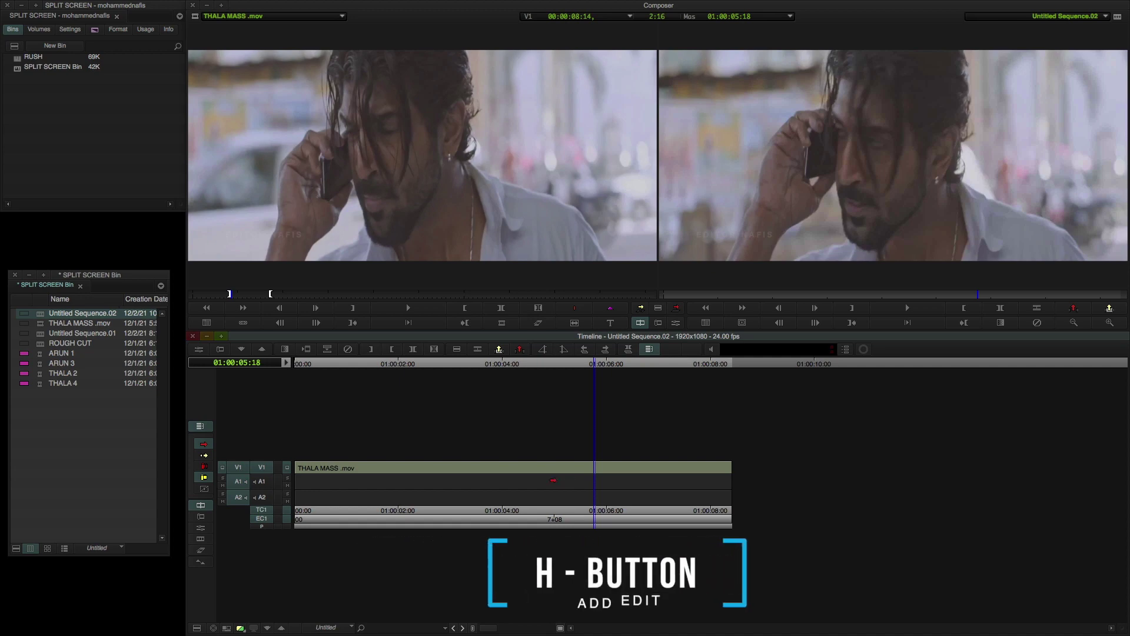
Add an edit at the playhead and create empty video tracks V2 and V3
key(h)
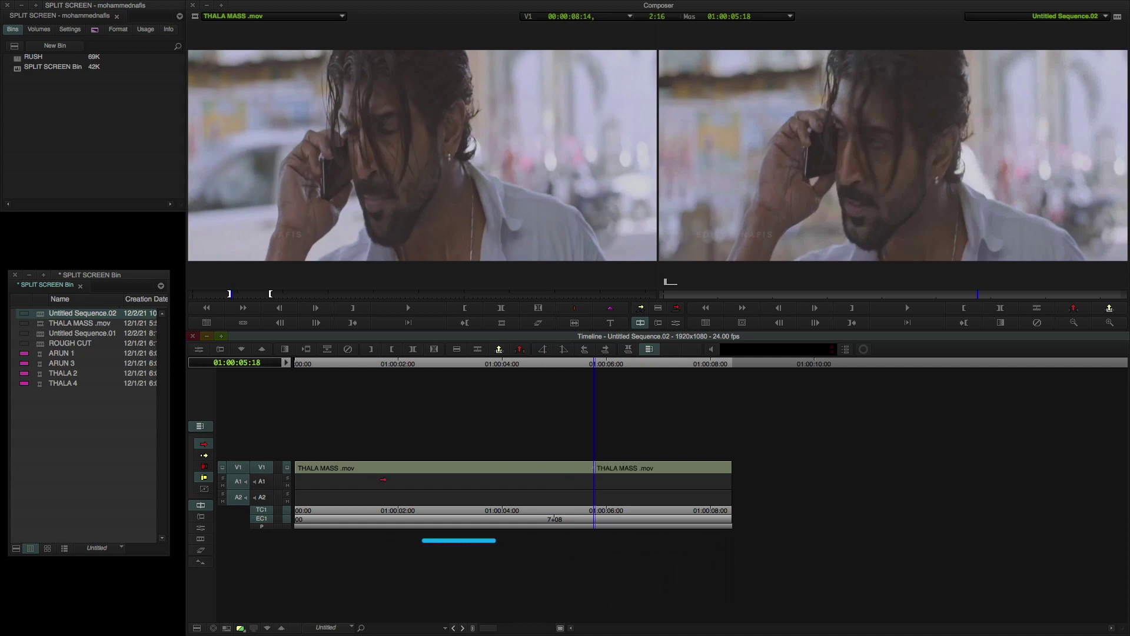
key(ctrl+y)
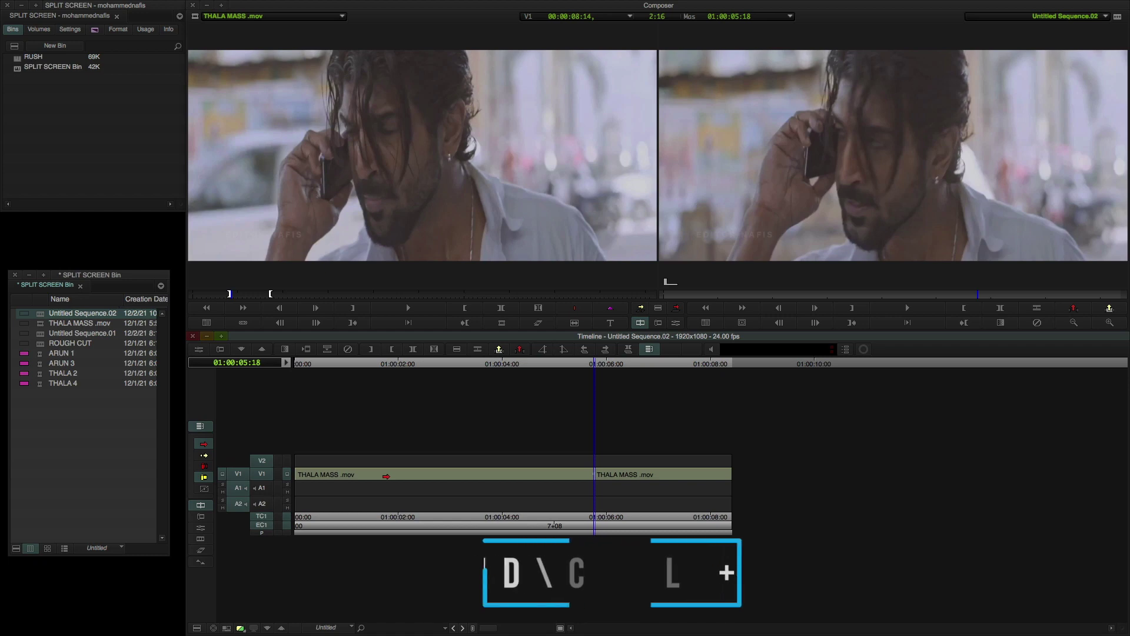
key(ctrl+y)
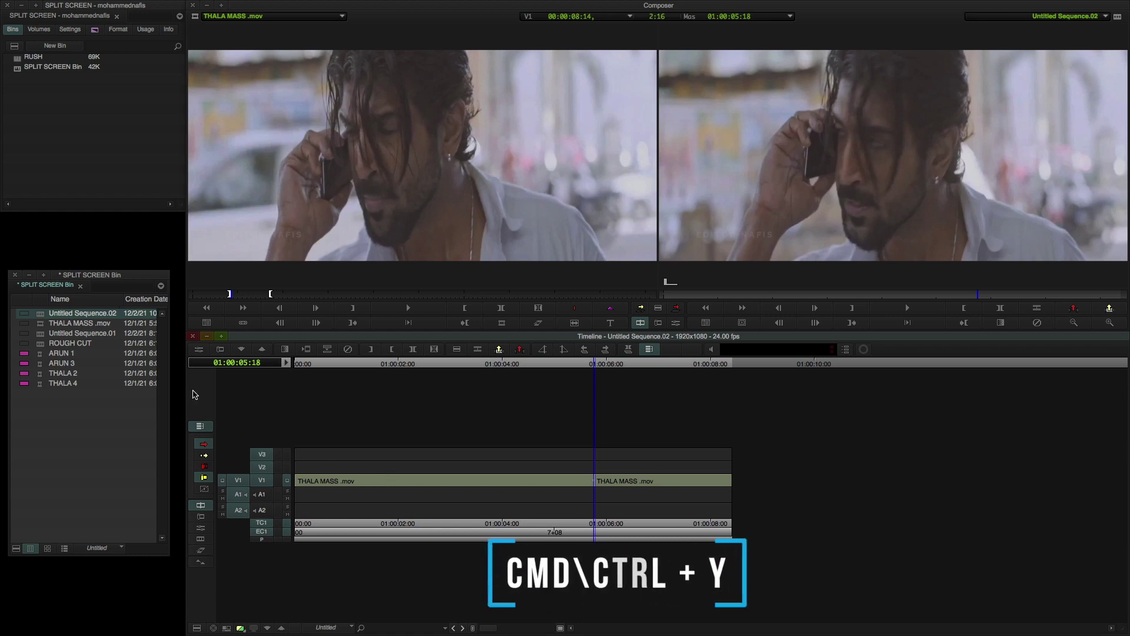
Load THALA 2, patch the source to V2, and overwrite it above THALA MASS
double_click(51, 379)
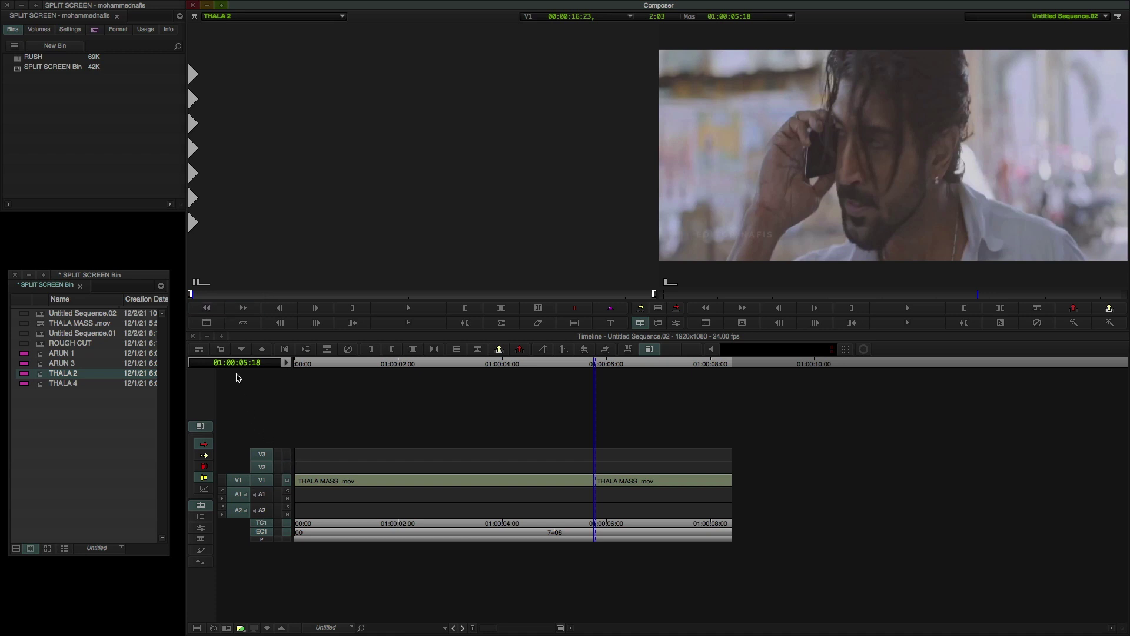
click(228, 403)
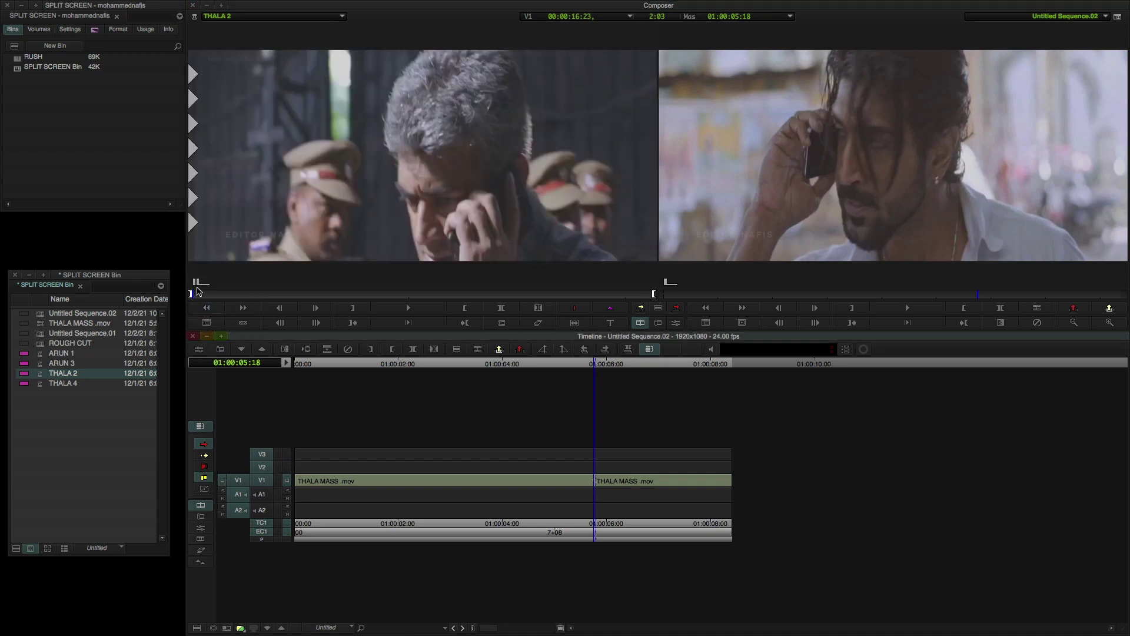
click(352, 283)
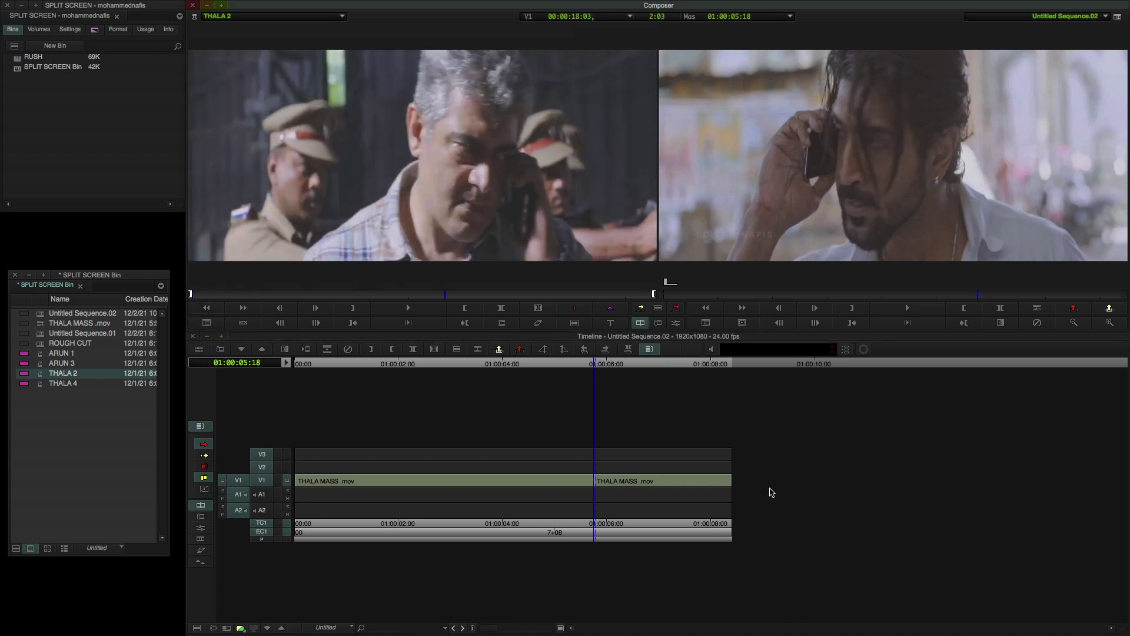
drag(241, 481, 260, 462)
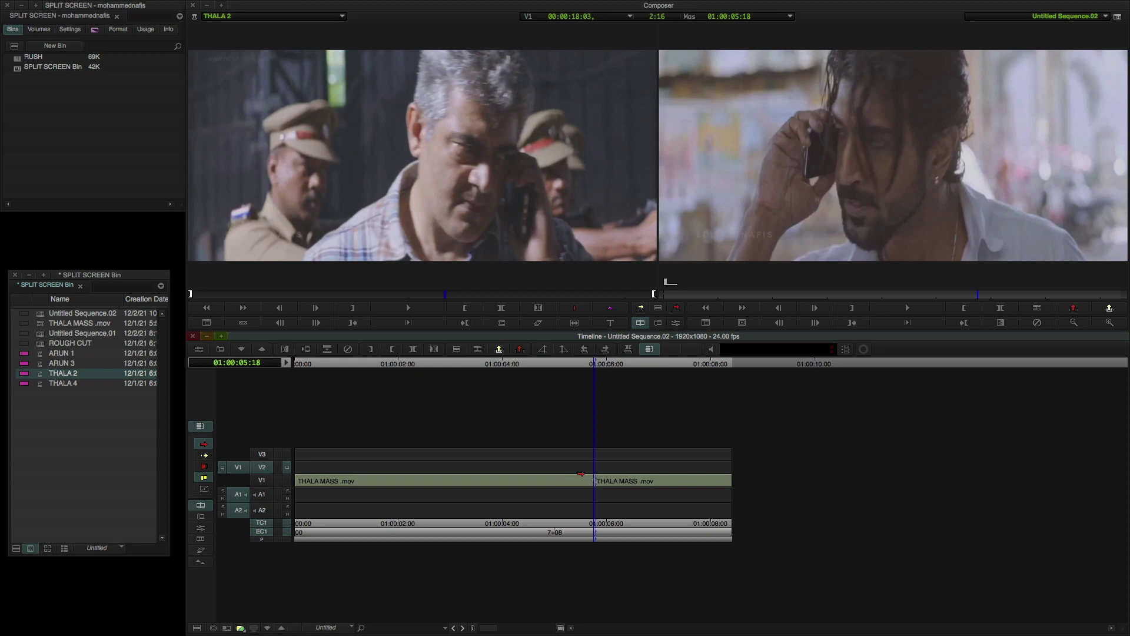
key(b)
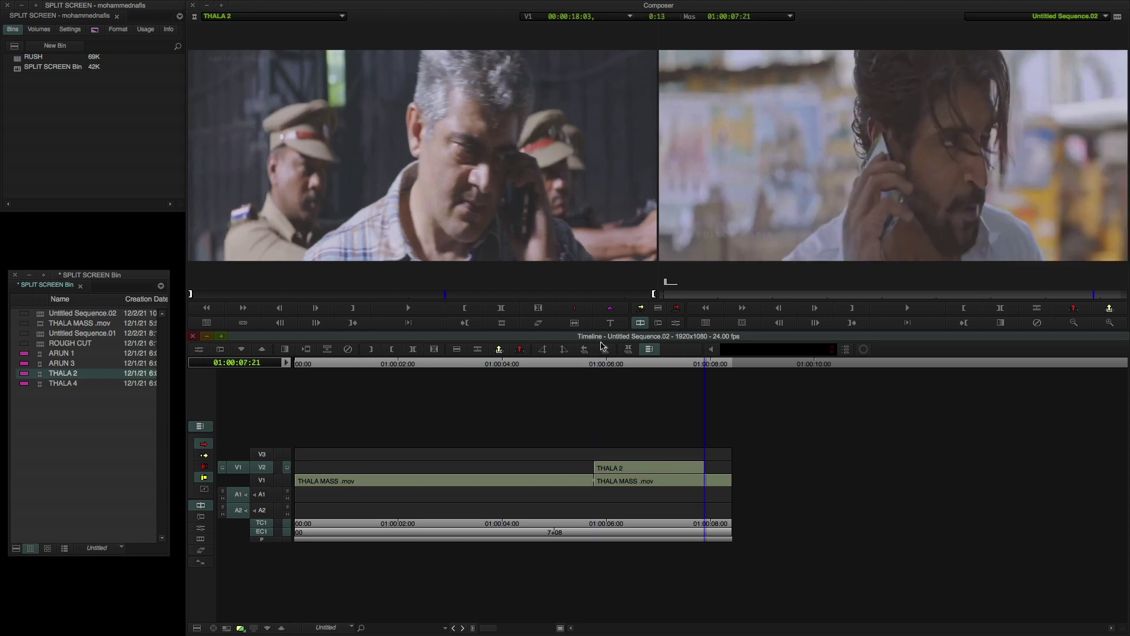
mouse_move(606, 365)
mouse_down()
mouse_move(630, 369)
mouse_move(618, 370)
mouse_up()
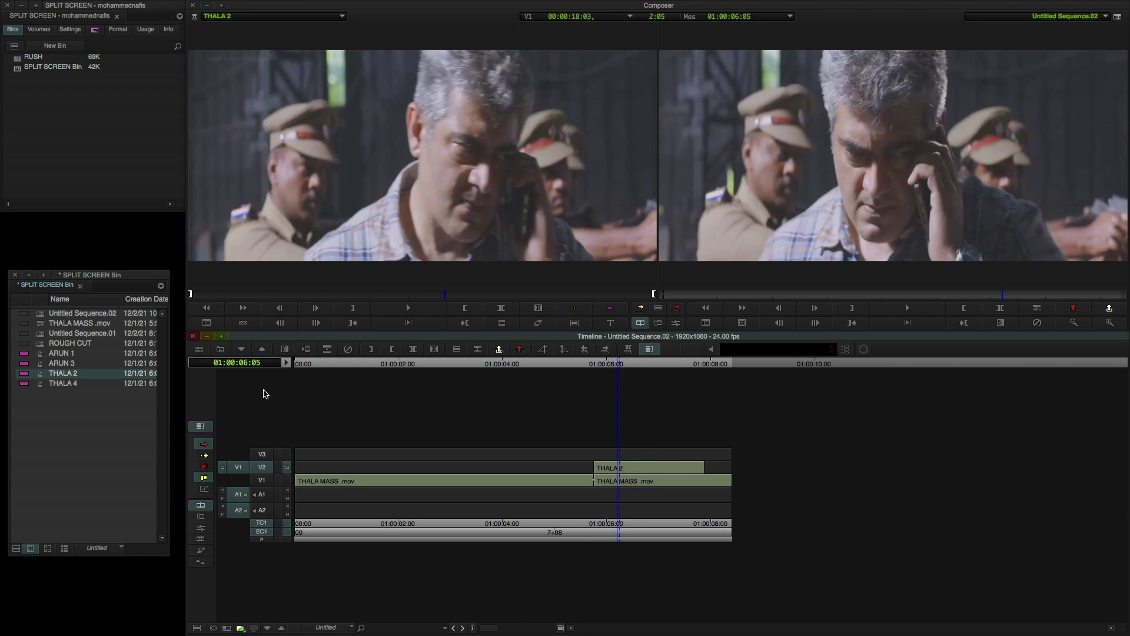
Open the Effect palette's Blend category and select Picture-in-Picture
click(95, 32)
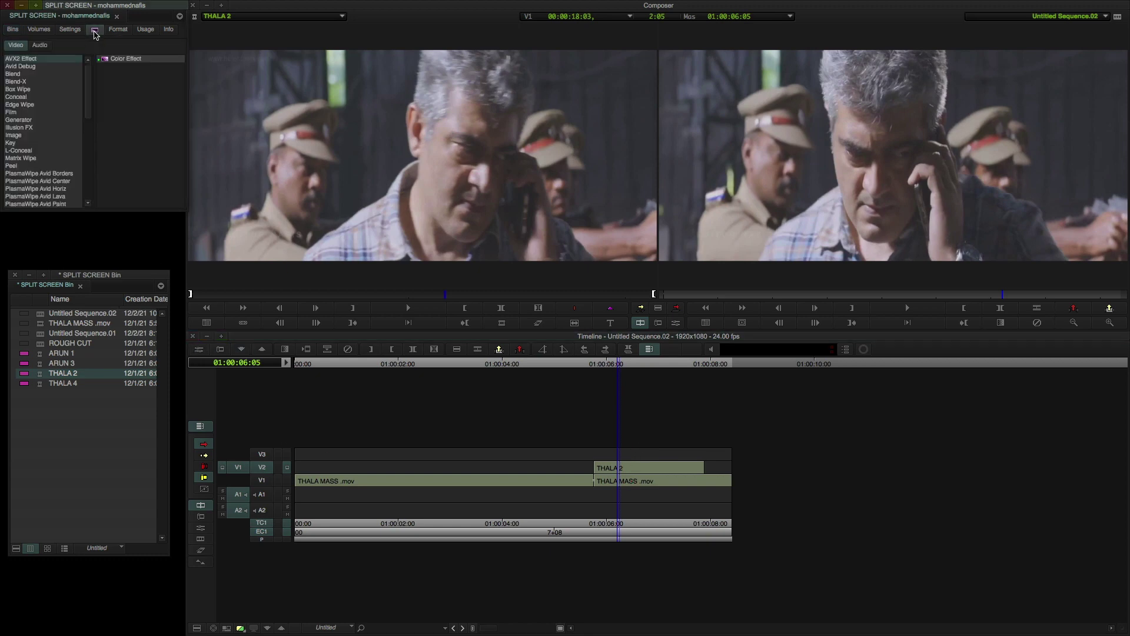
click(10, 74)
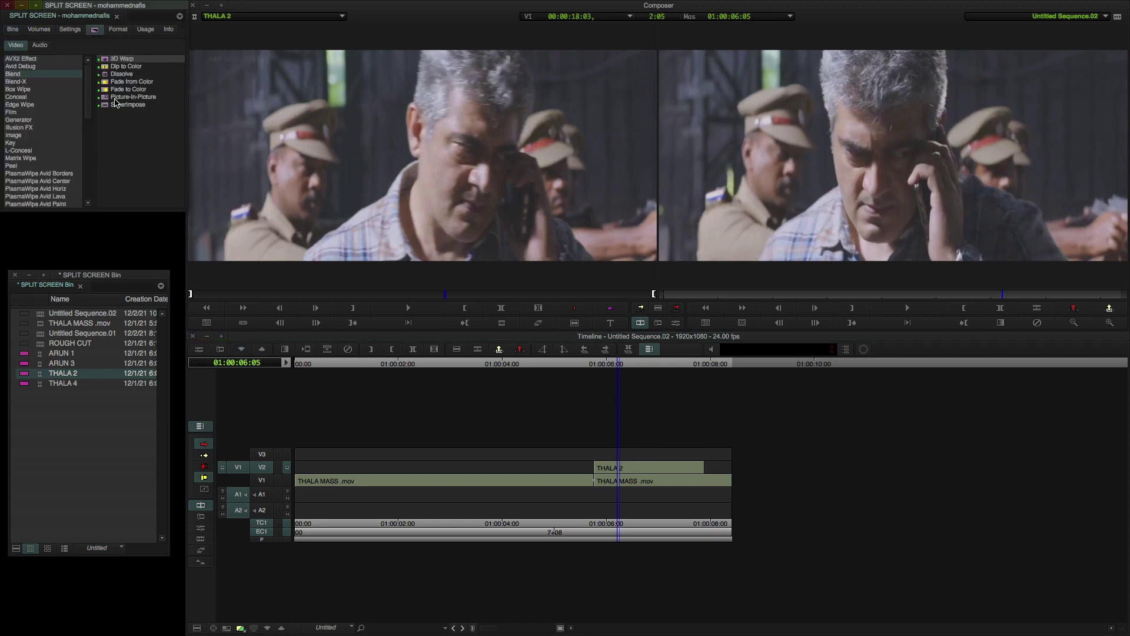
click(118, 97)
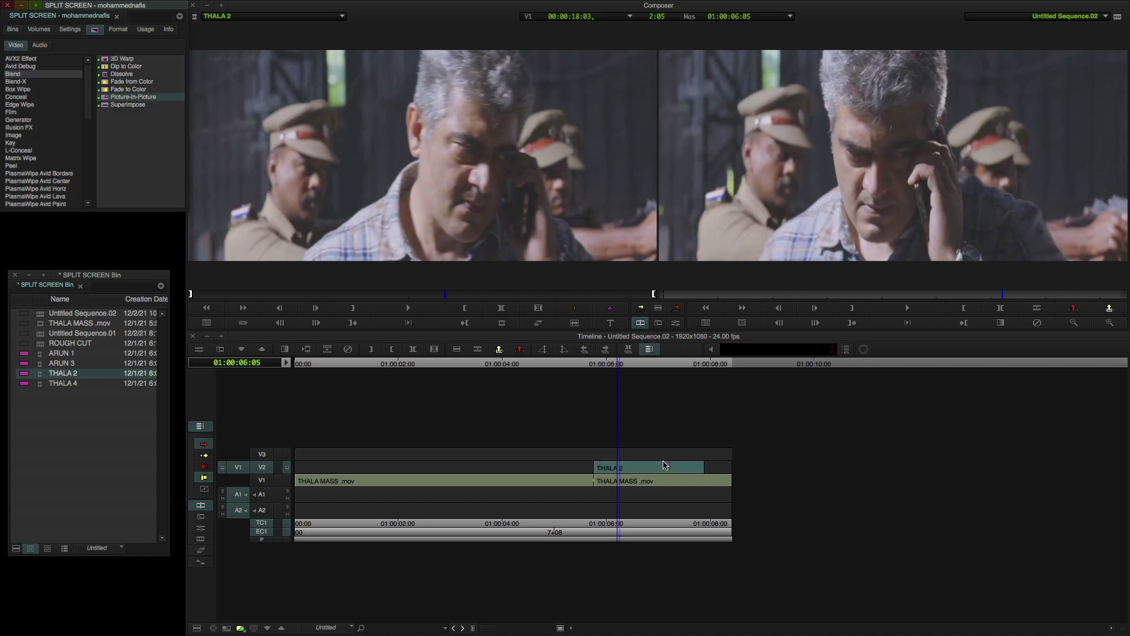
Apply Picture-in-Picture to THALA 2 on V2 and THALA MASS on V1, then repatch source to V1
drag(684, 429, 665, 468)
drag(114, 101, 637, 482)
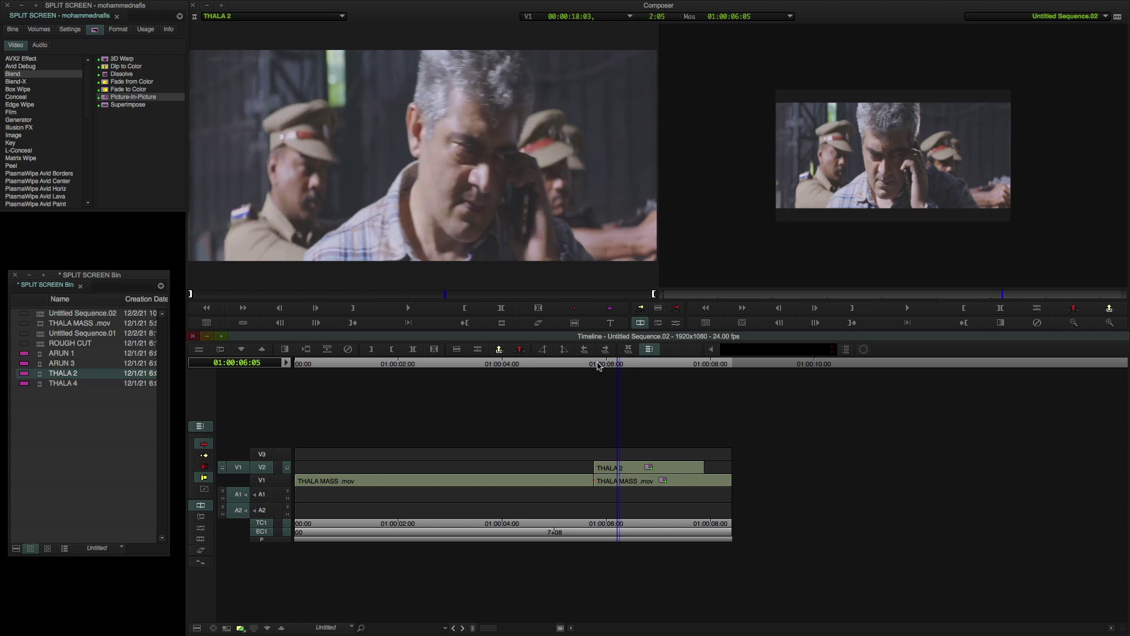
drag(602, 365, 595, 367)
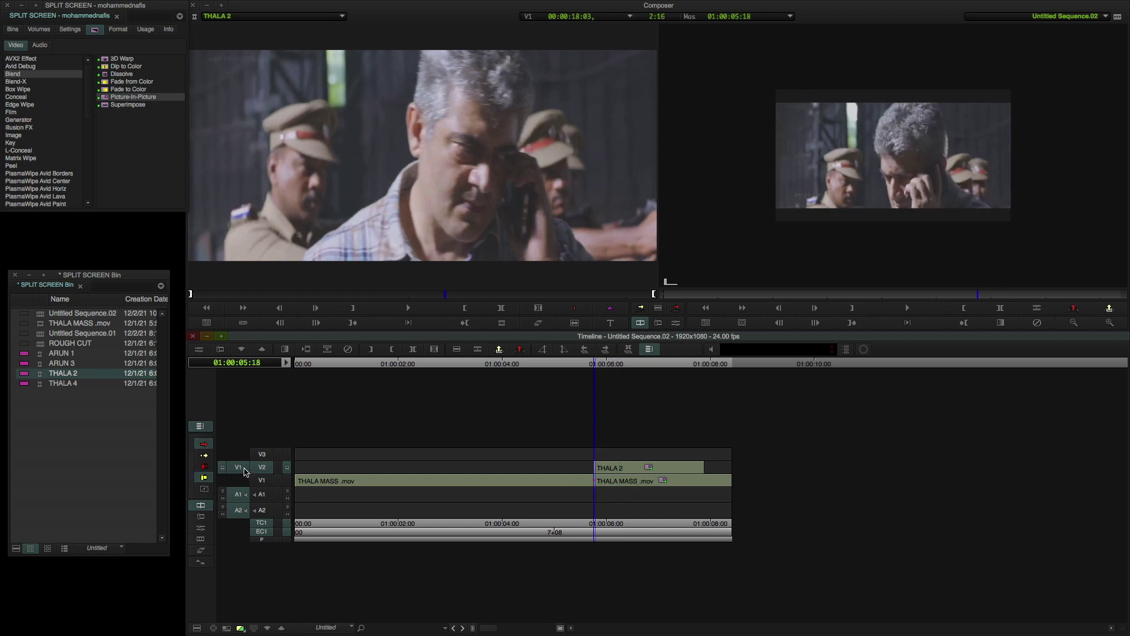
drag(245, 472, 259, 480)
In the Effect Editor, set the THALA MASS Picture-in-Picture Scaling X and Y to 100
click(199, 351)
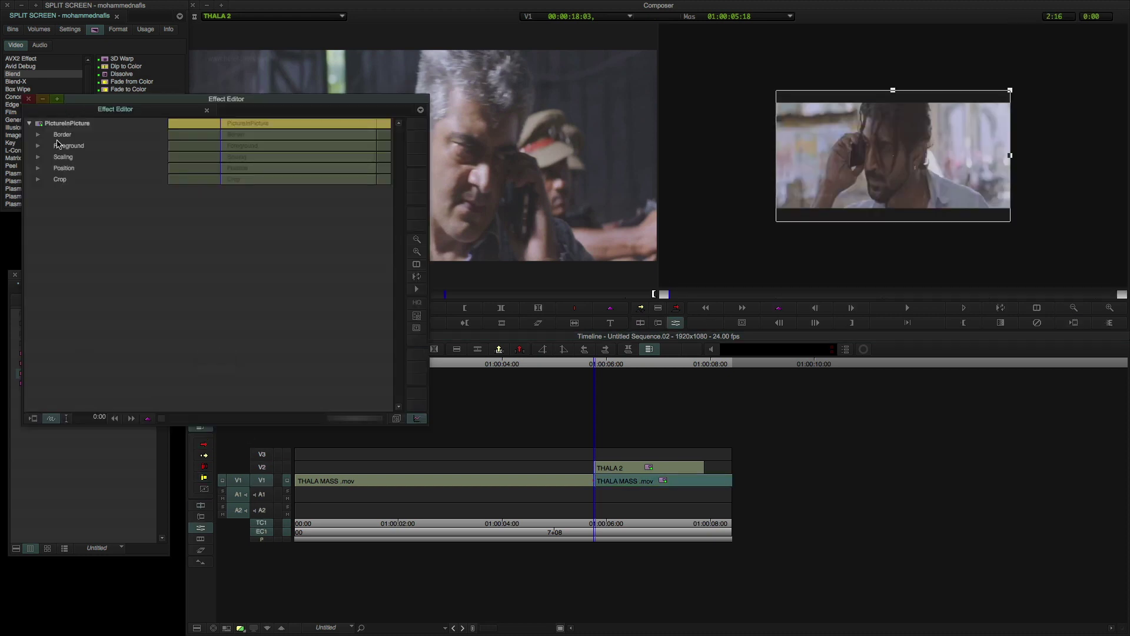
click(38, 180)
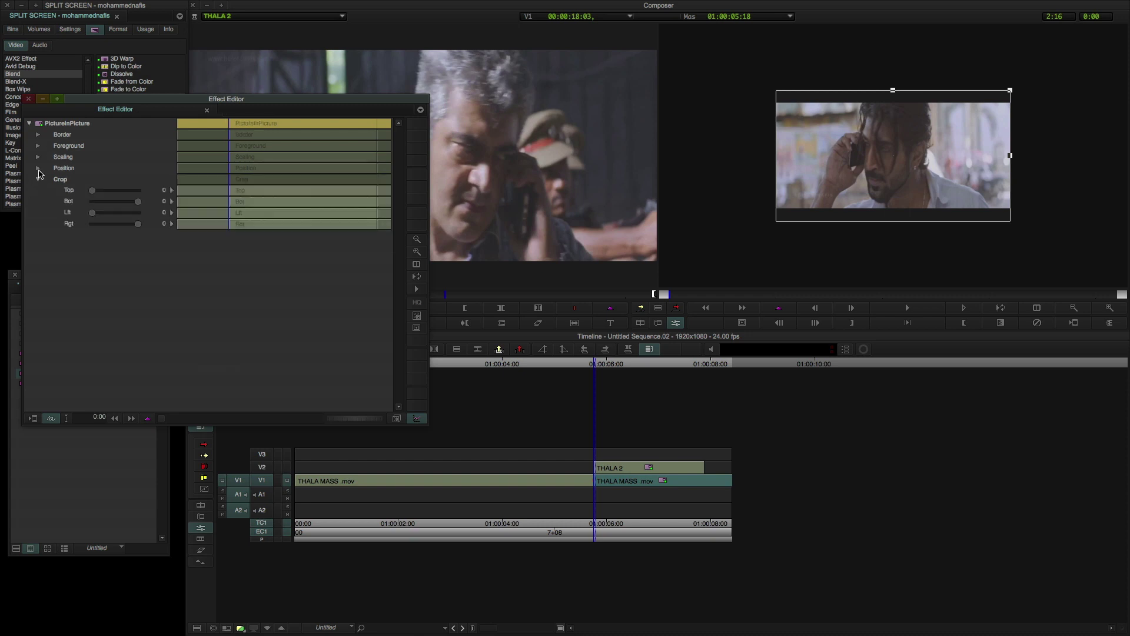
click(38, 168)
click(38, 157)
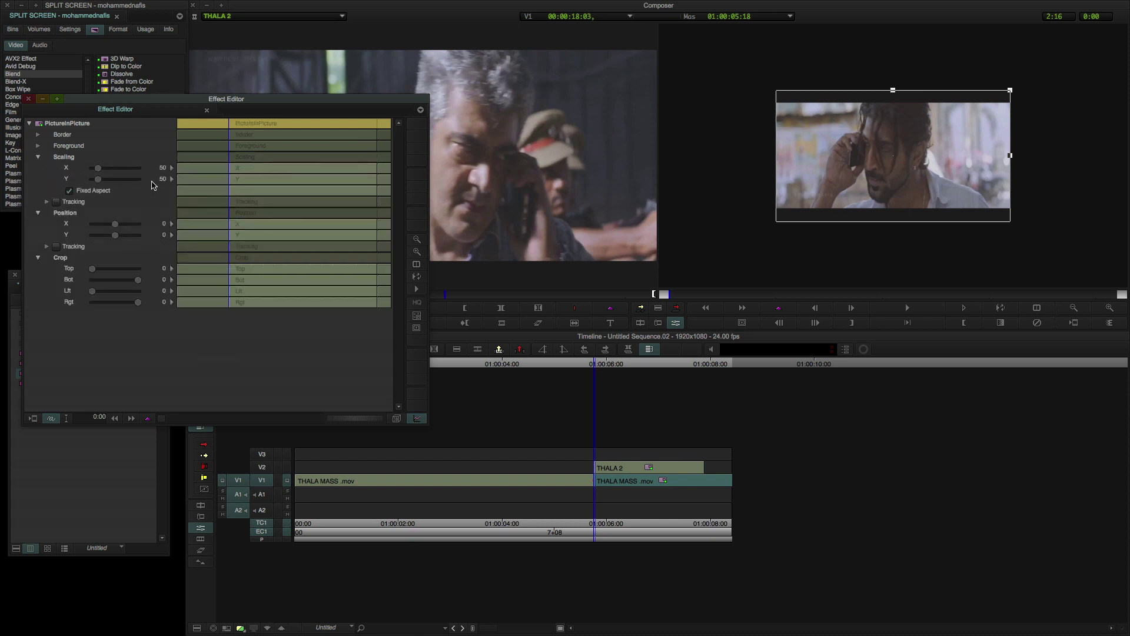
click(161, 169)
text(400)
key(Return)
text(100)
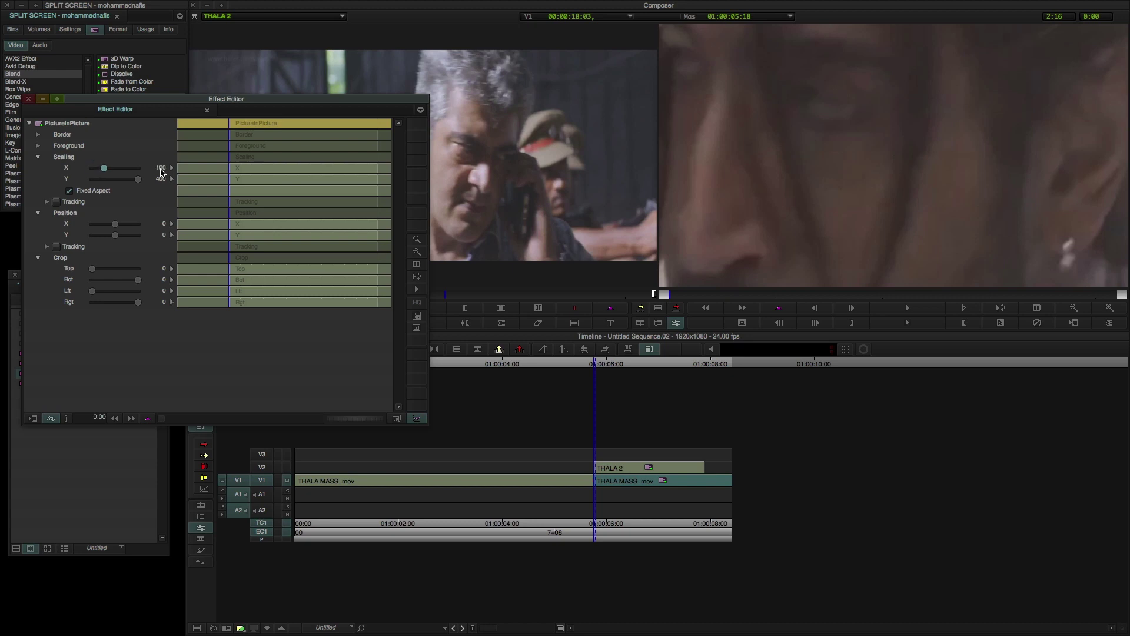
key(Return)
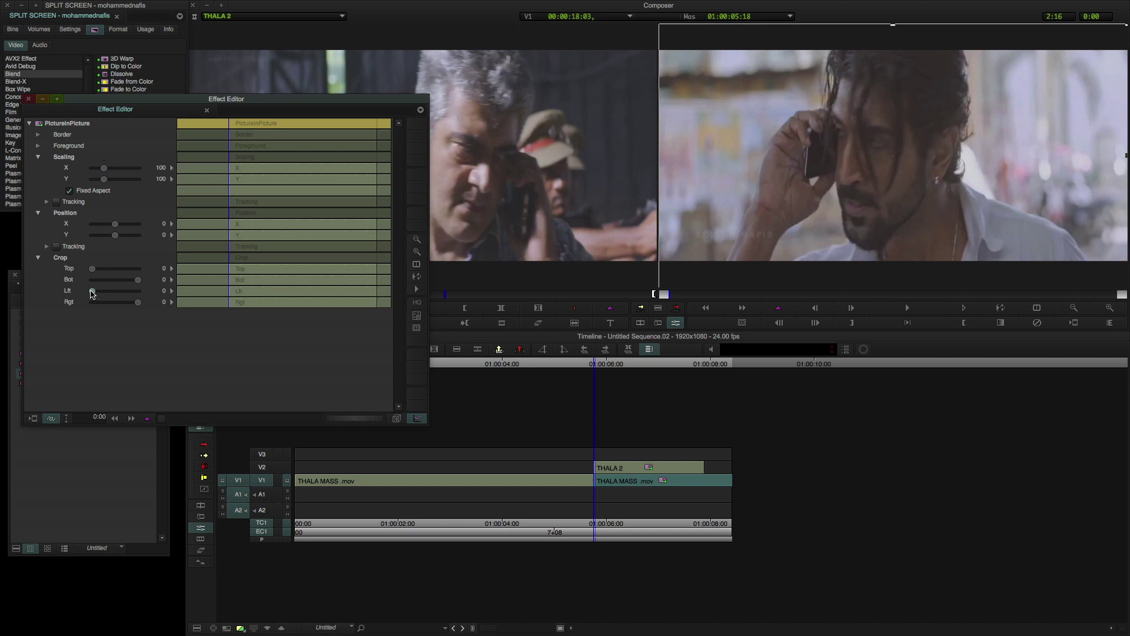
Crop the THALA MASS shot to Left 230 and Right -271 with the Crop sliders and arrow nudges
drag(92, 293, 131, 305)
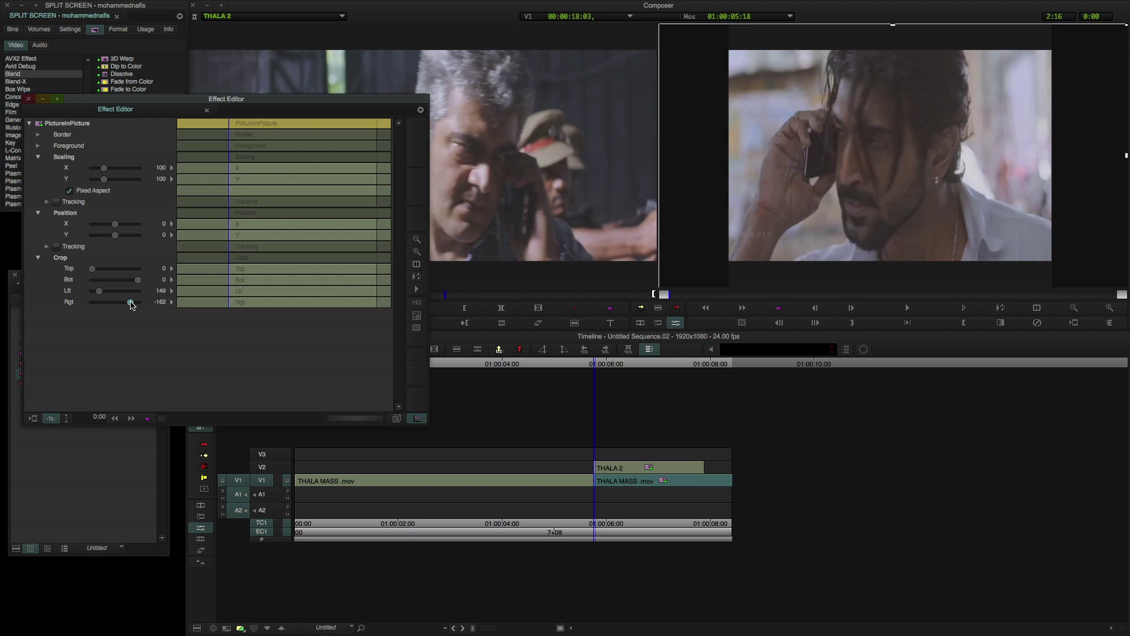
key(shift+Left)
key(shift+Left)
key(shift+Left)
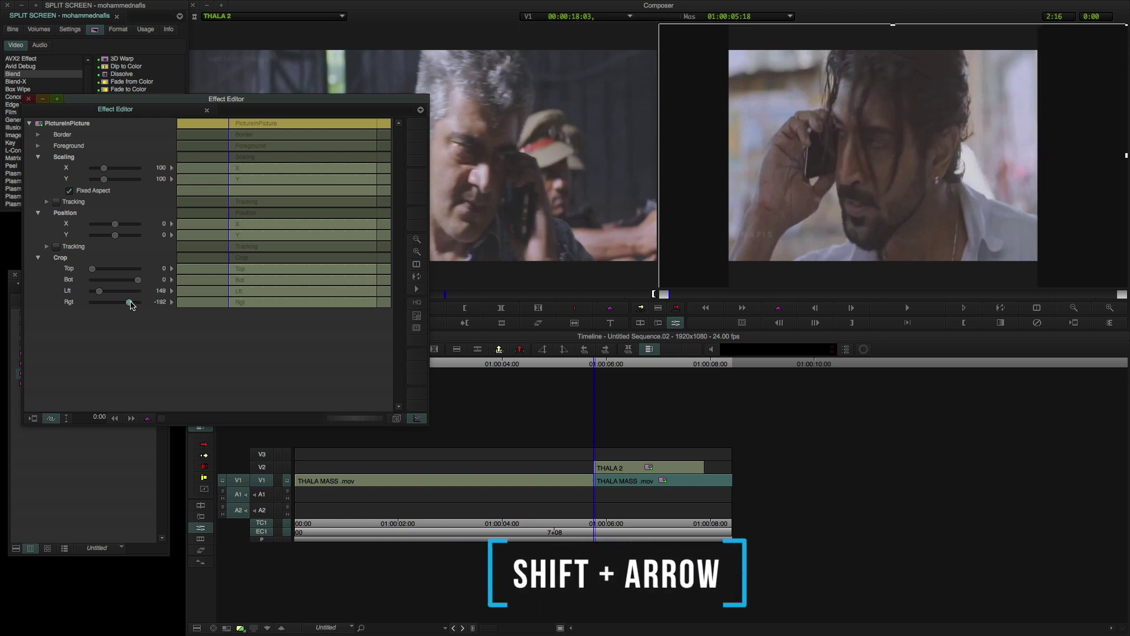
key(shift+Left)
key(shift+Left)
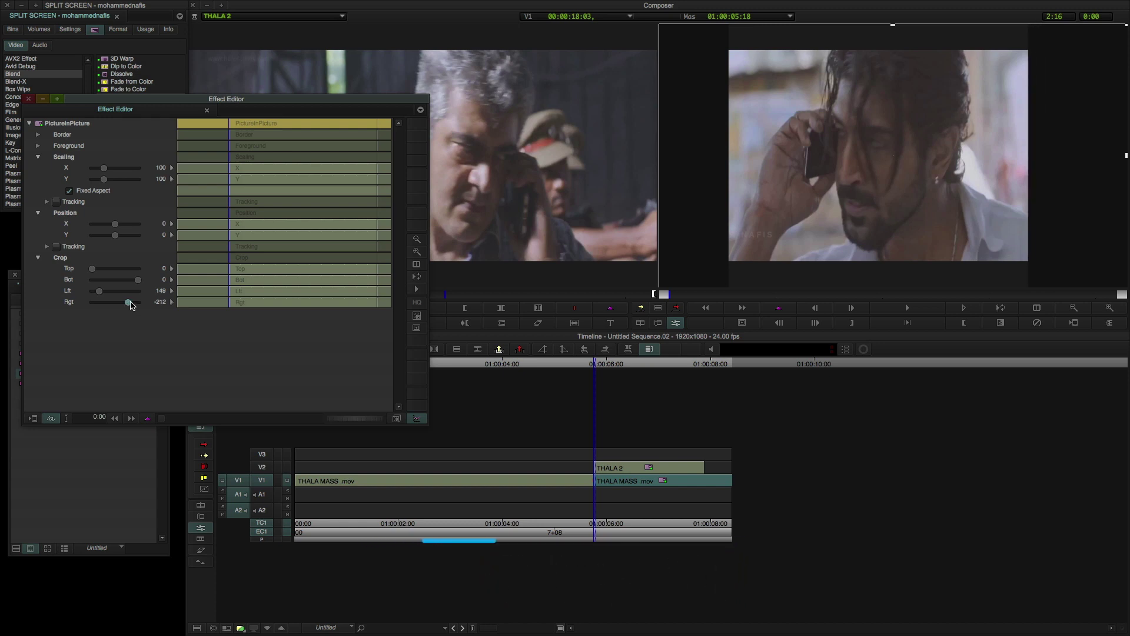
key(shift+Left)
key(shift+Left)
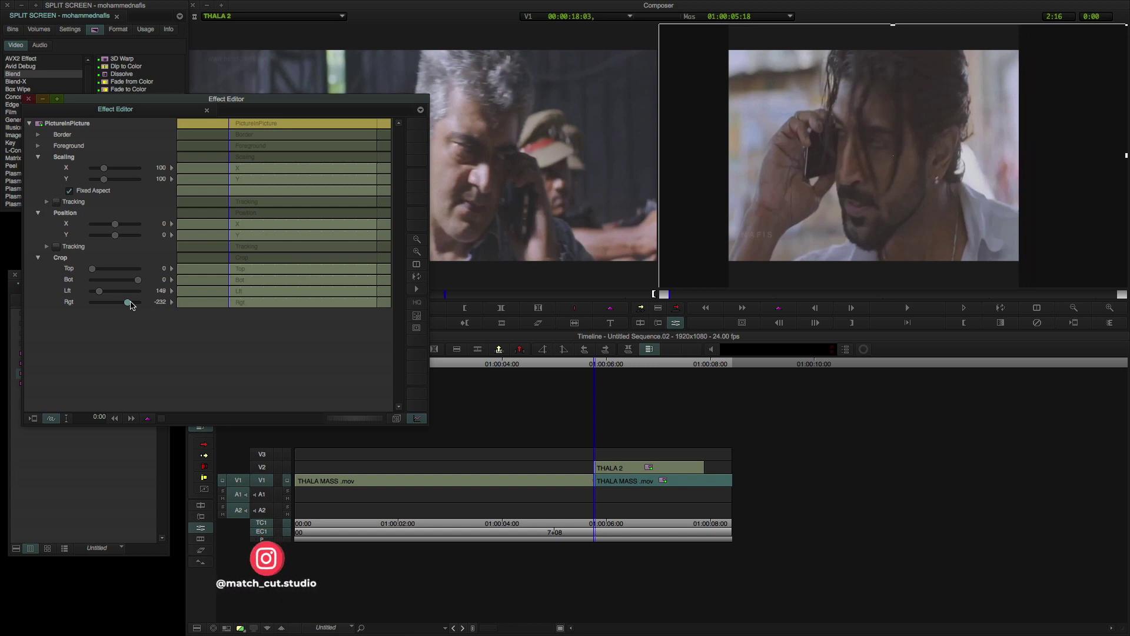
key(Left)
key(Left)
key(Left)
key(Left)
key(Left)
key(Left)
key(Left)
key(Left)
key(Left)
key(Left)
key(Left)
key(Left)
key(Left)
key(Left)
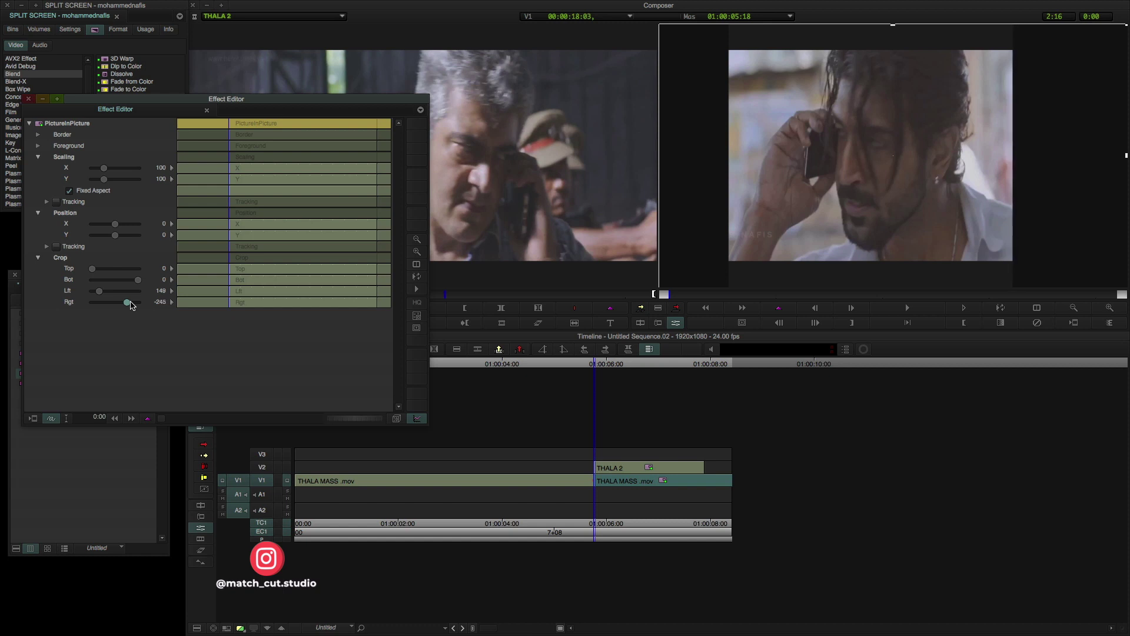
key(Left)
key(Left)
key(Left)
key(Left)
key(Left)
key(Left)
key(shift+Left)
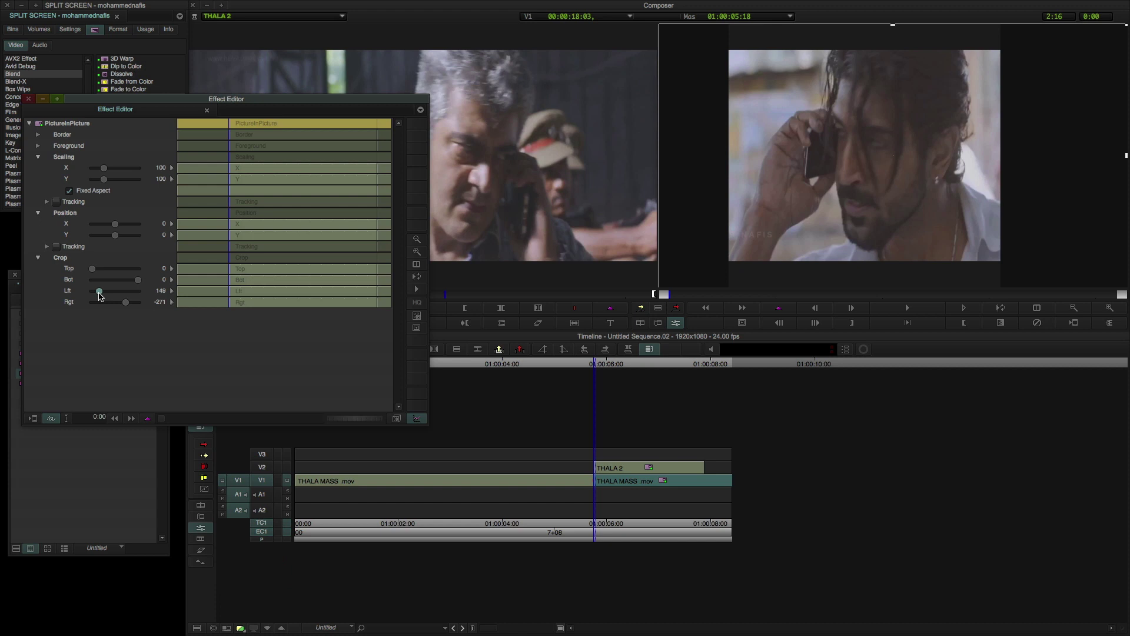
key(shift+Right)
key(shift+Right)
key(shift+Right)
key(shift+Right)
key(shift+Right)
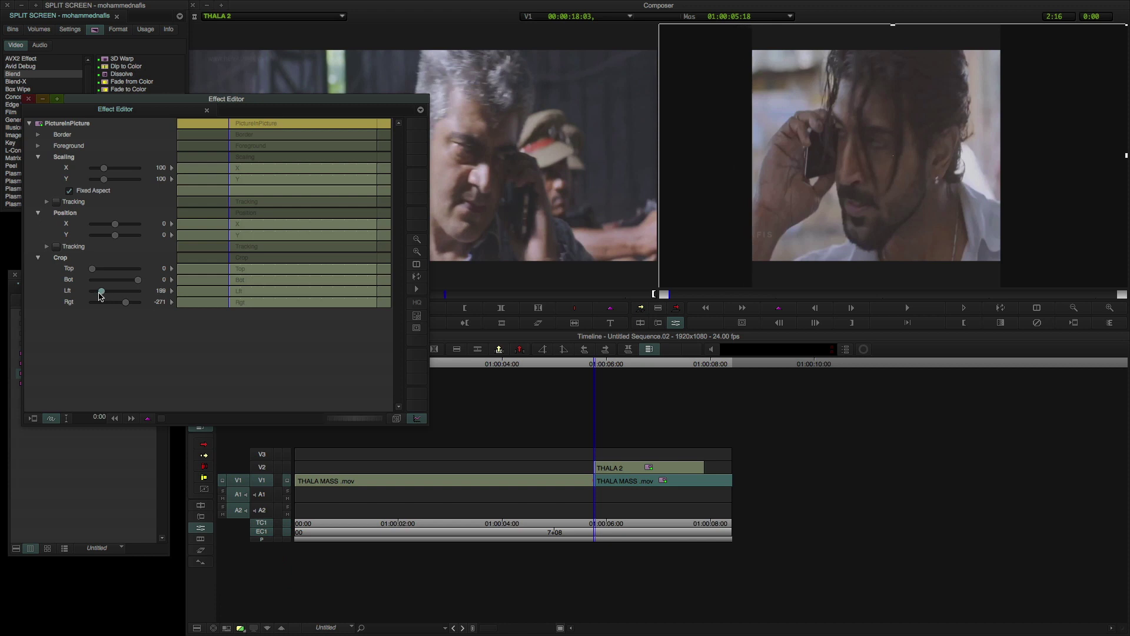
key(shift+Right)
key(Right)
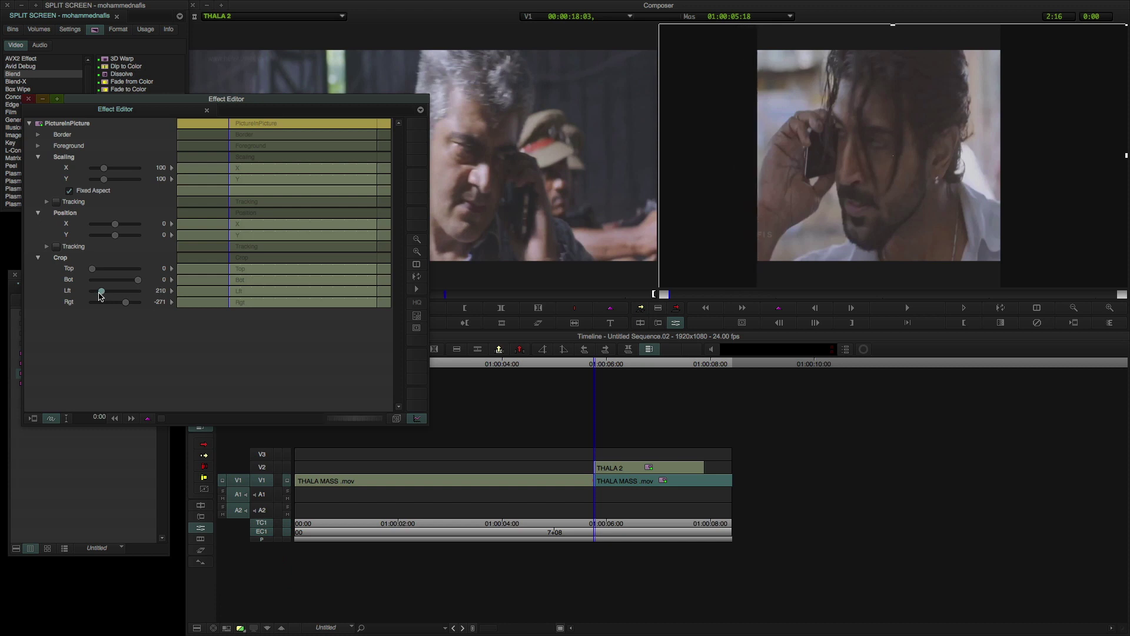
key(shift+Right)
key(shift+Right)
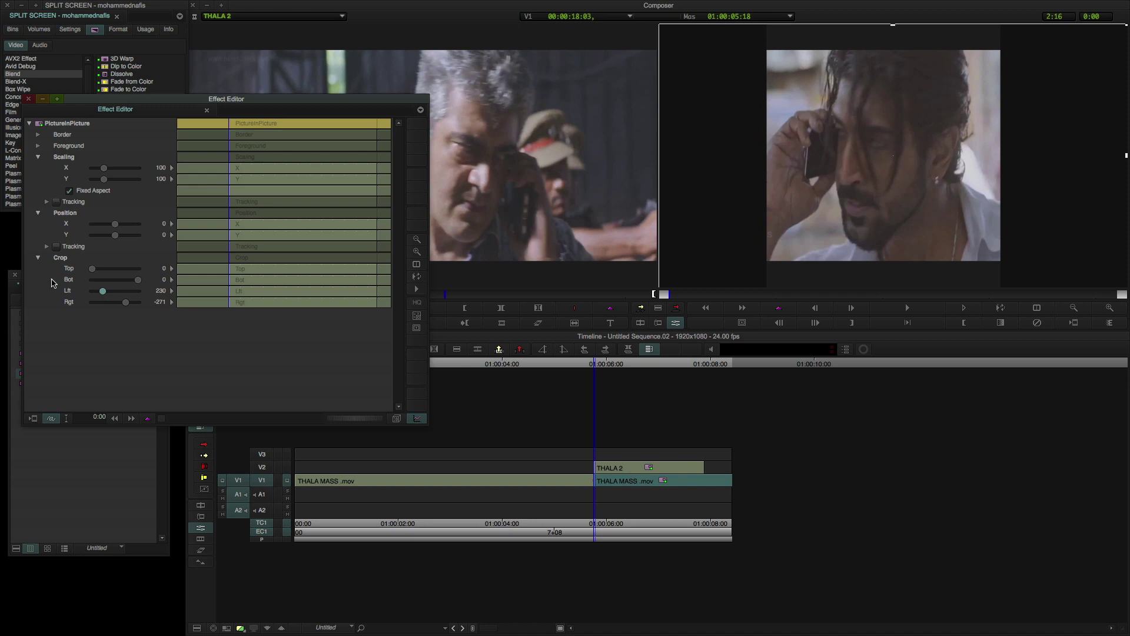
Show the Grid guides, set the Record monitor to 75%, and move Position X to 271
drag(116, 226, 119, 227)
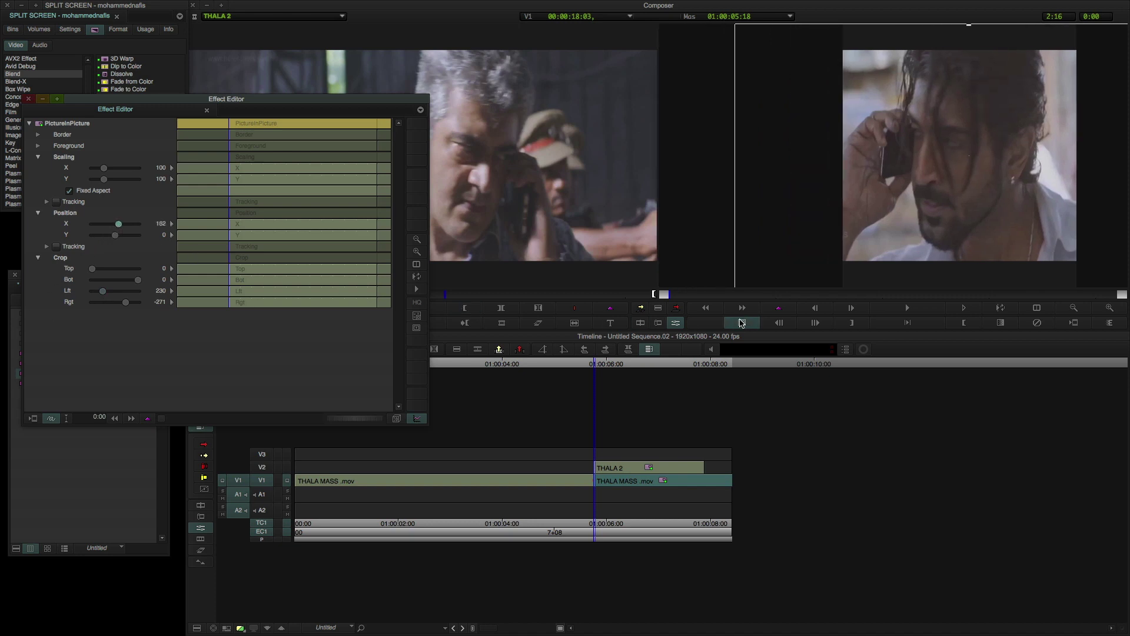
click(742, 323)
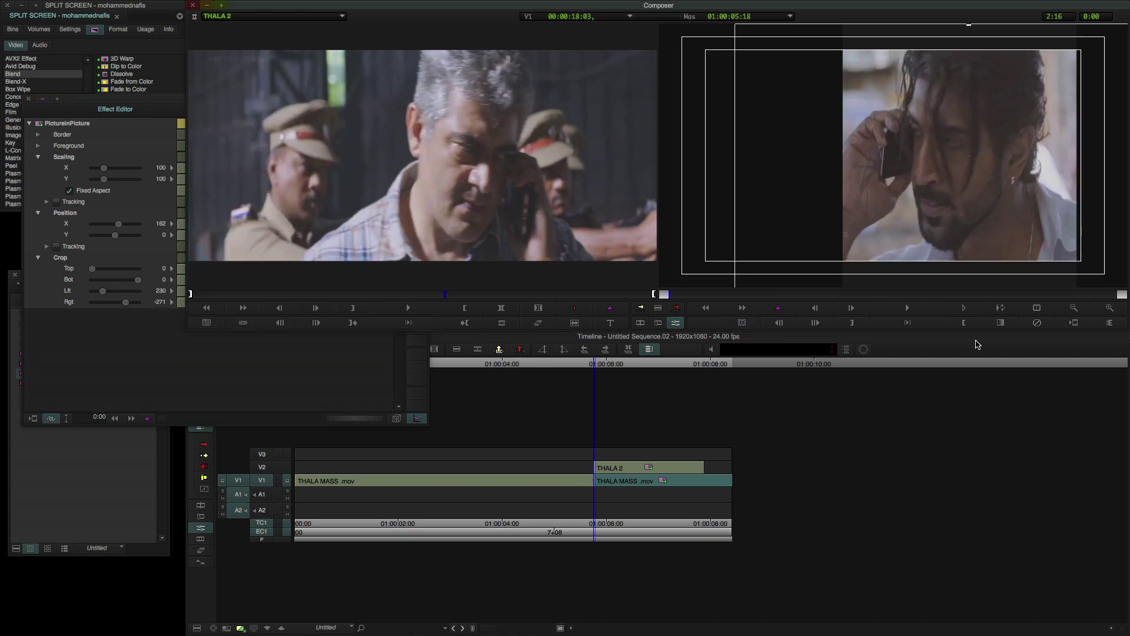
click(1079, 309)
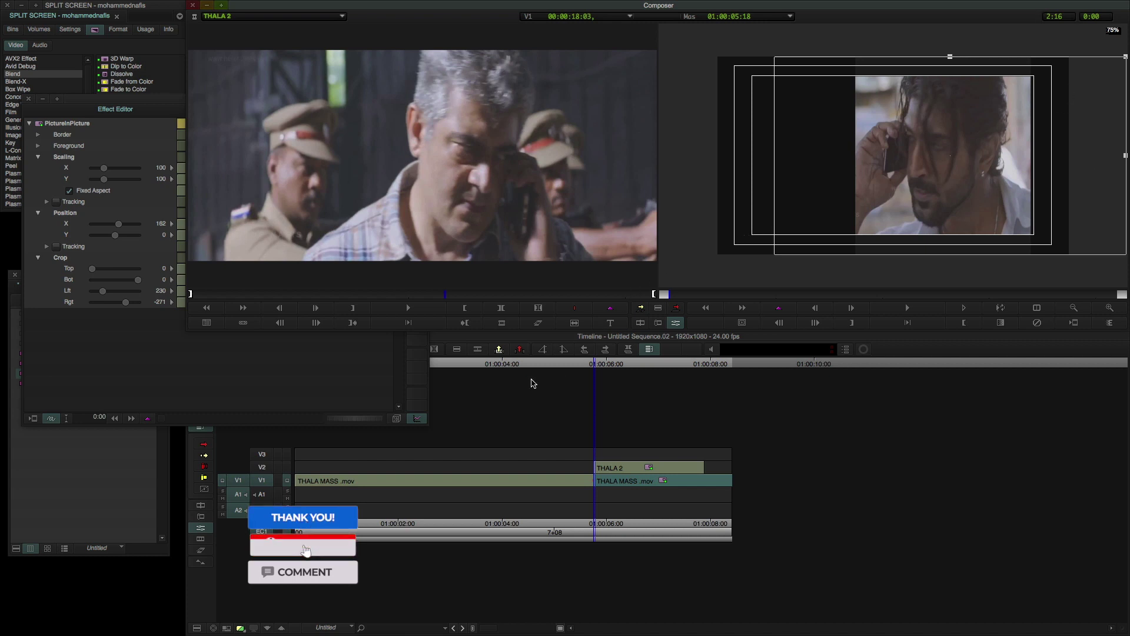
click(312, 370)
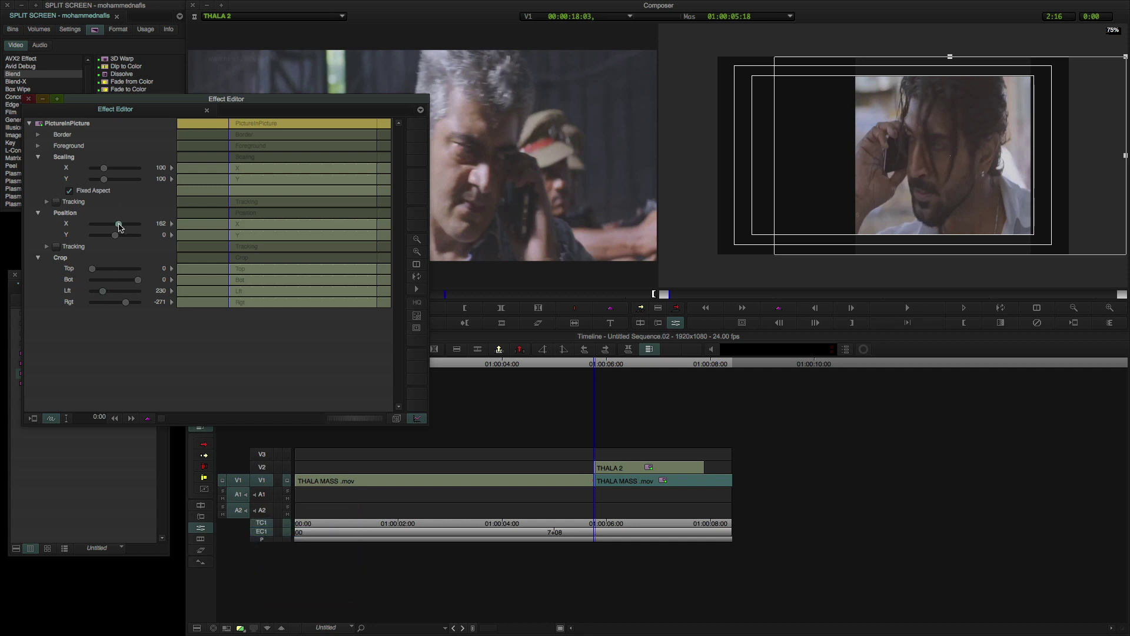
drag(119, 226, 120, 227)
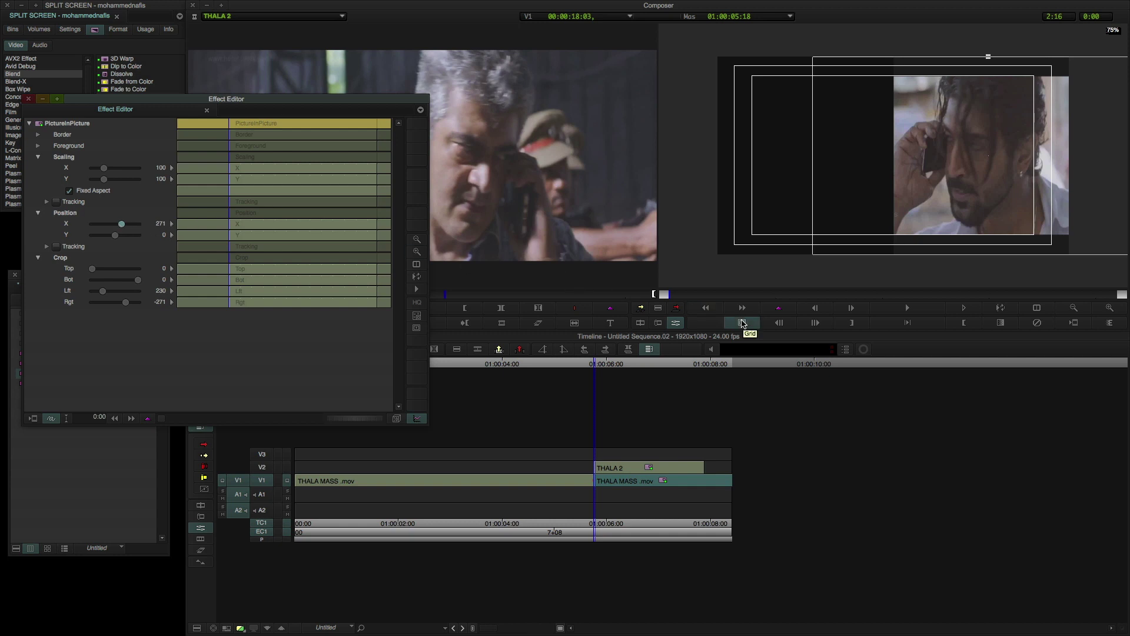
Open the Command Palette with Ctrl+3, move it aside, and browse the Other, More, MCam and CC tabs
key(ctrl+3)
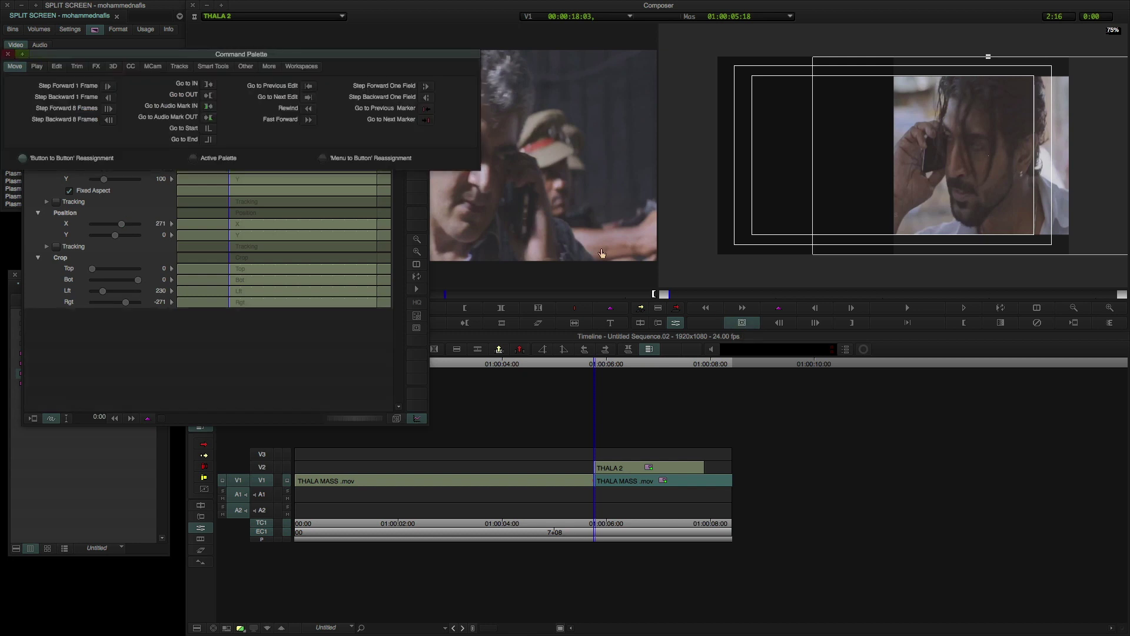
drag(222, 57, 367, 76)
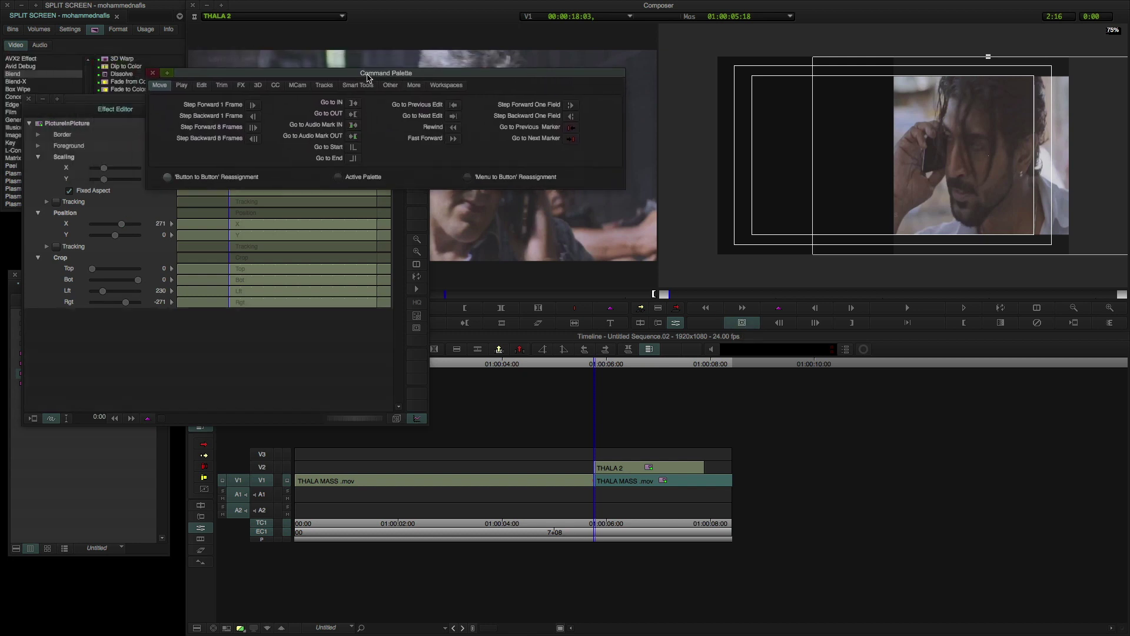
click(387, 86)
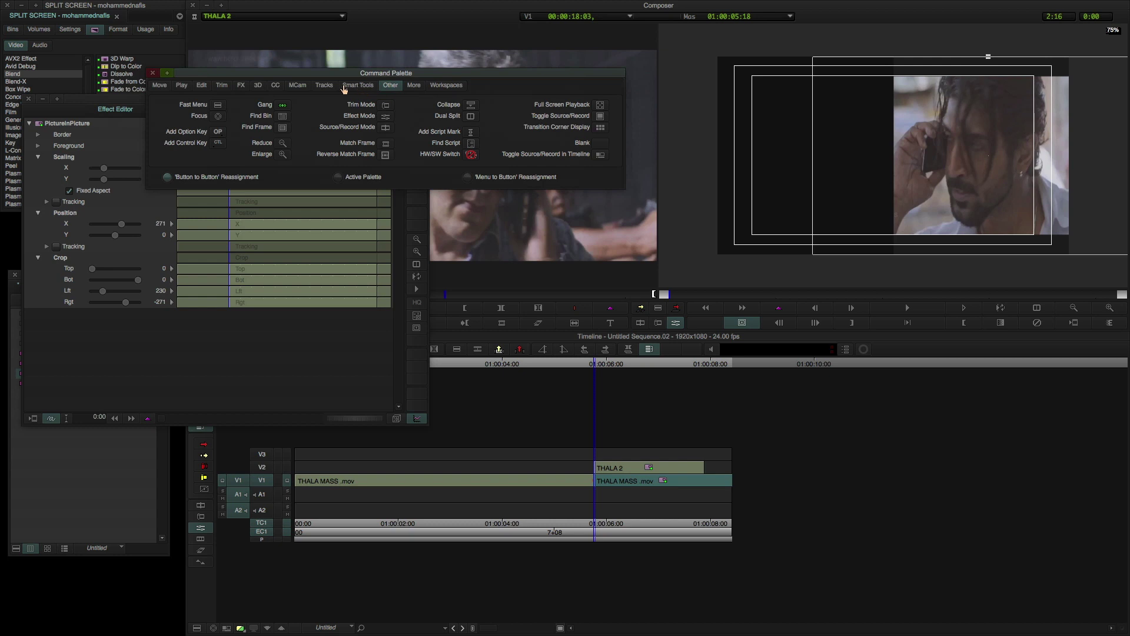
click(416, 86)
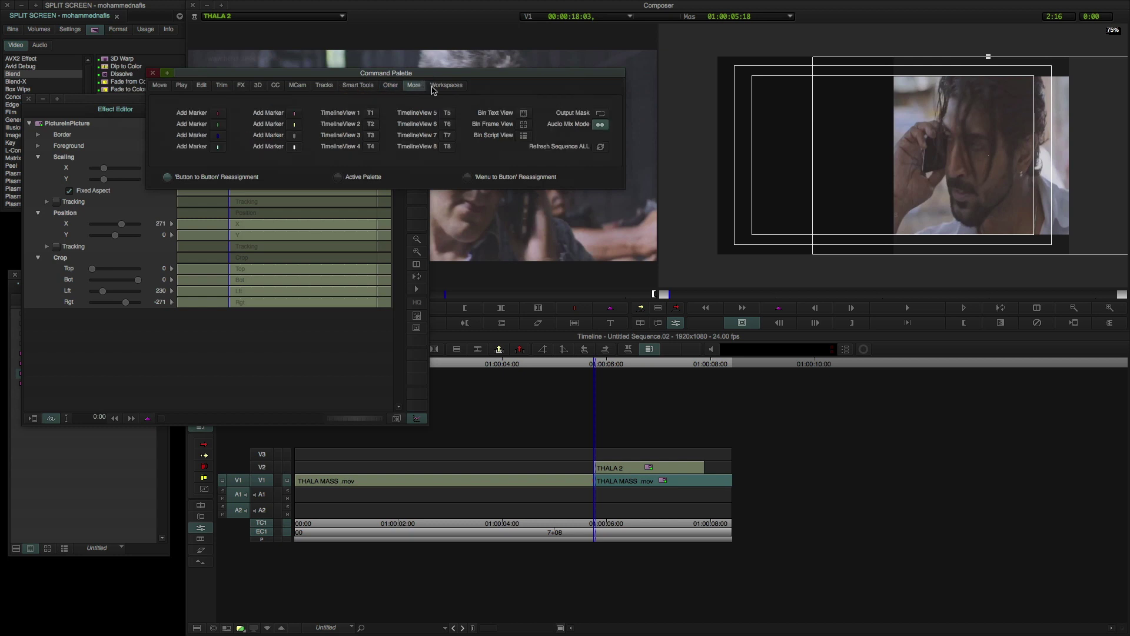
click(298, 85)
click(276, 85)
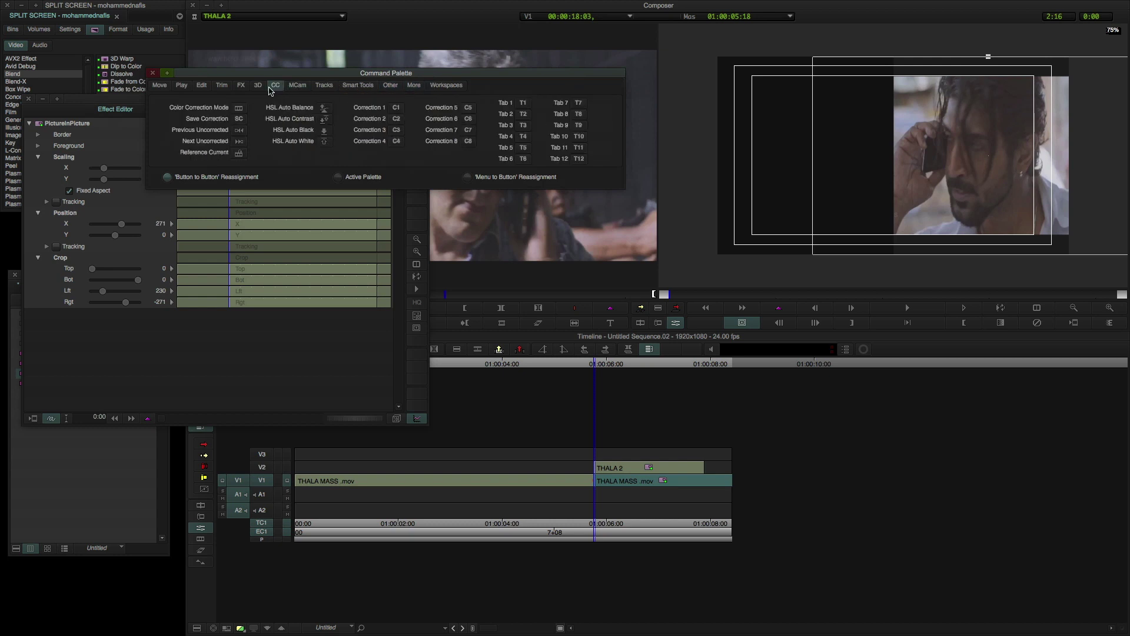
Browse the 3D, Trim, Edit, Play, Move and FX command tabs, then close the palette
click(256, 85)
click(222, 86)
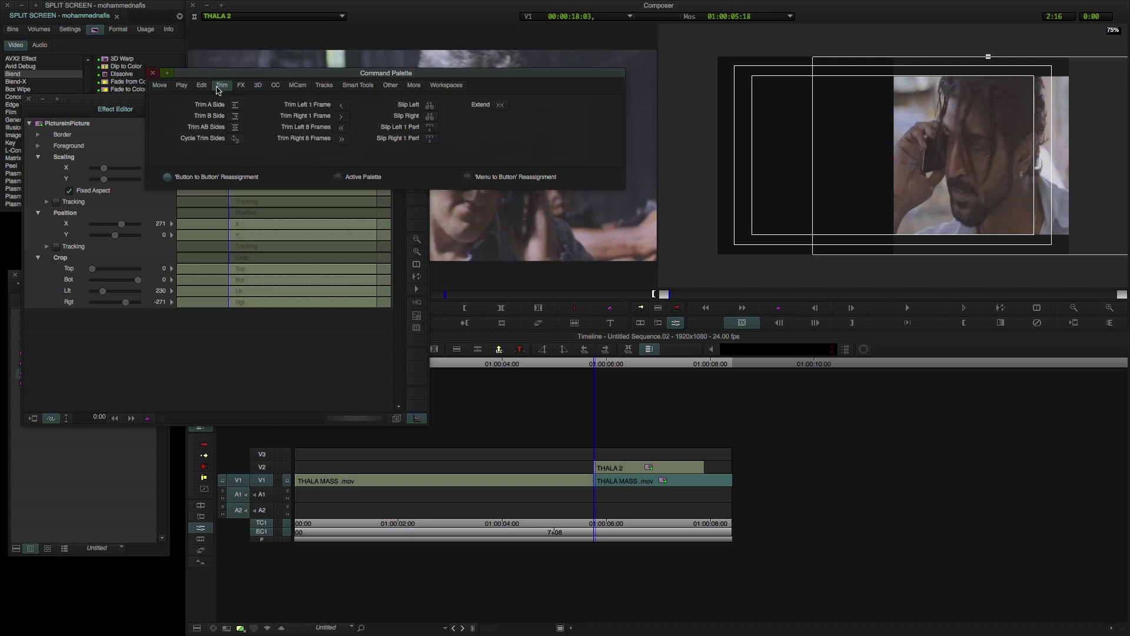
click(202, 86)
click(182, 87)
click(160, 86)
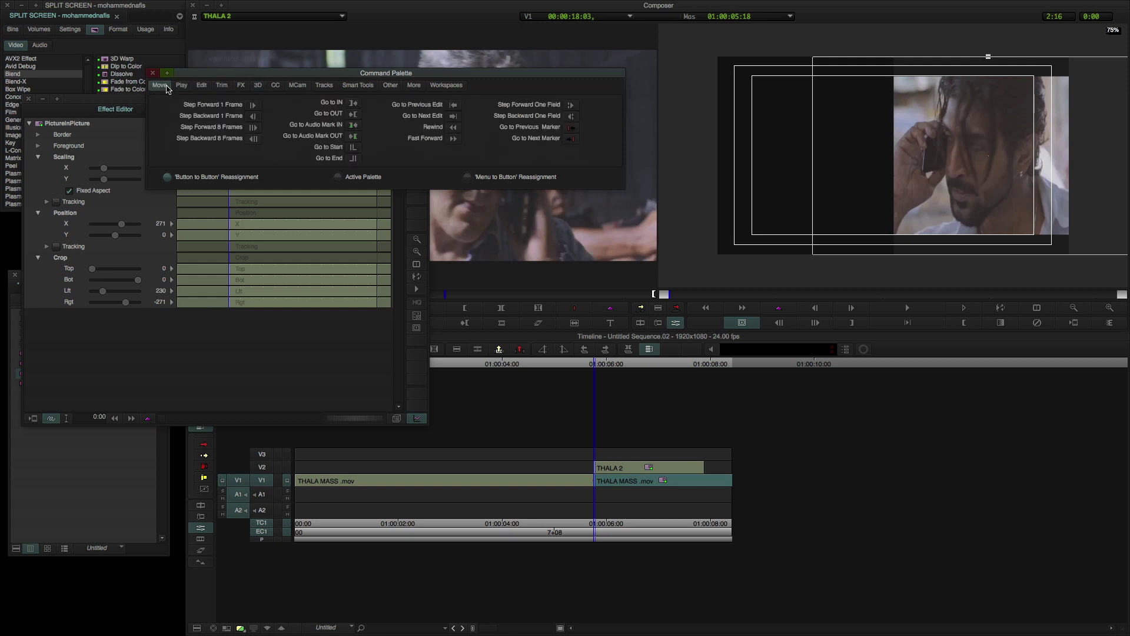
click(202, 86)
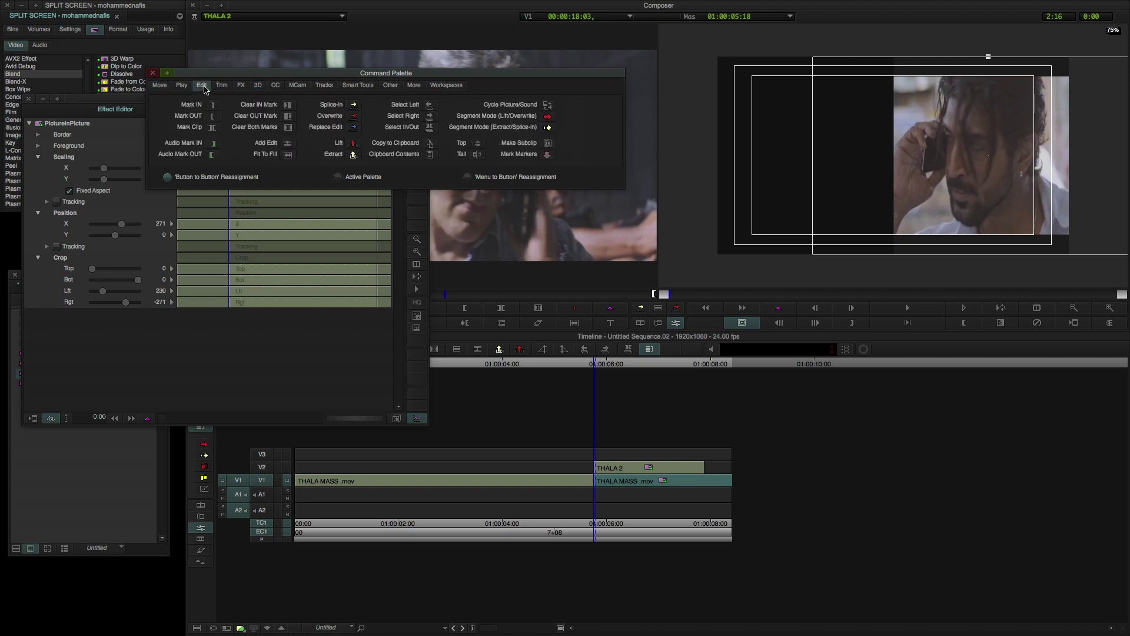
click(225, 89)
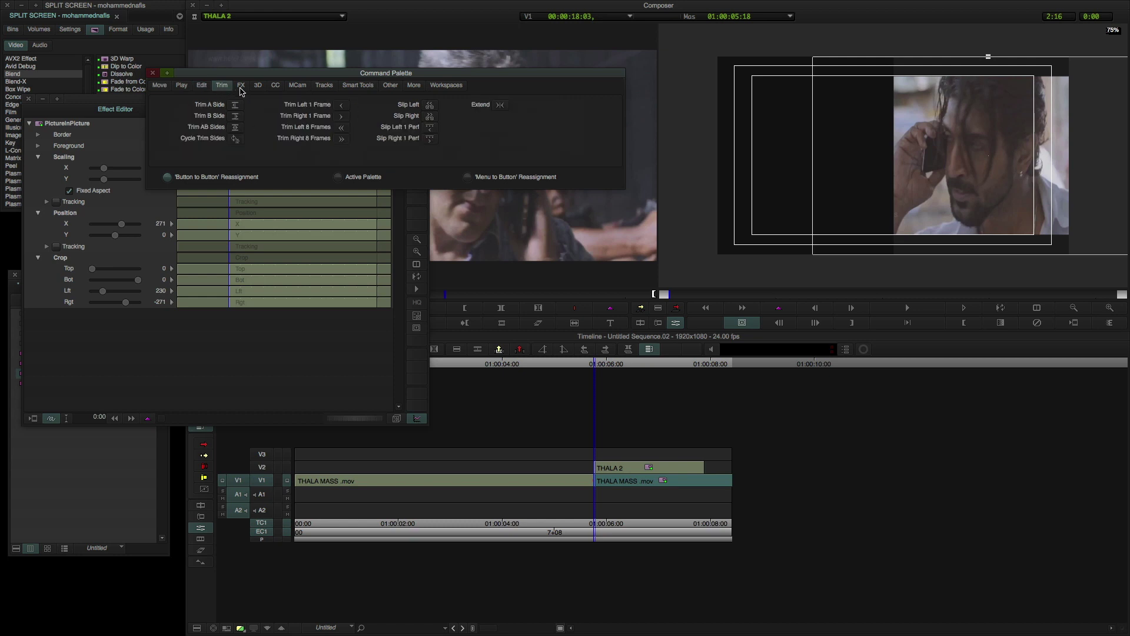
click(243, 89)
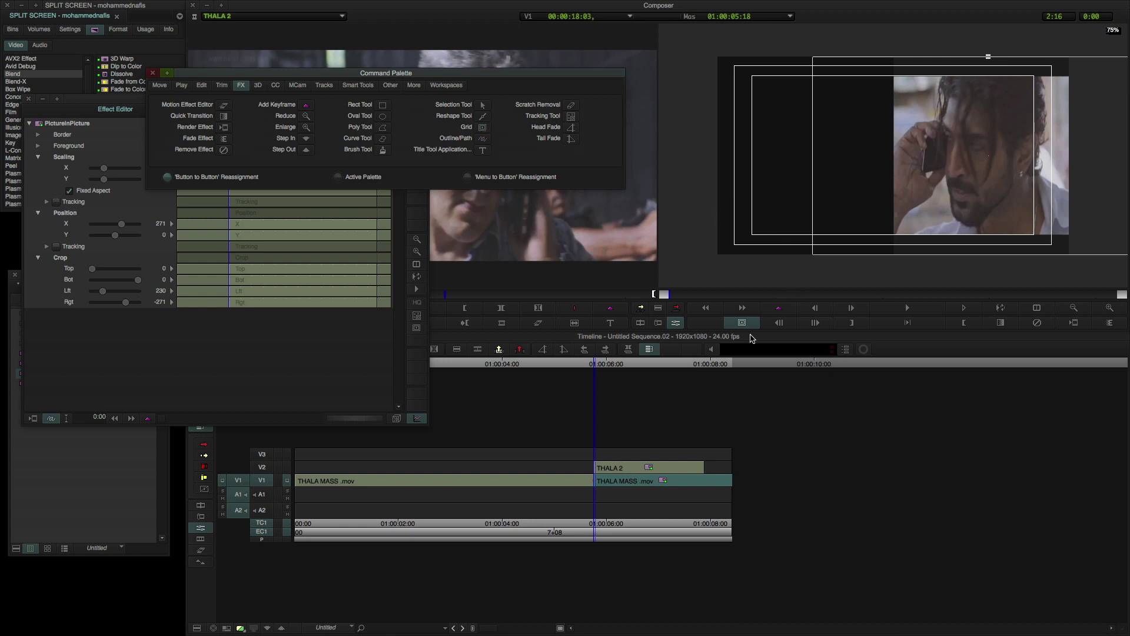
click(153, 73)
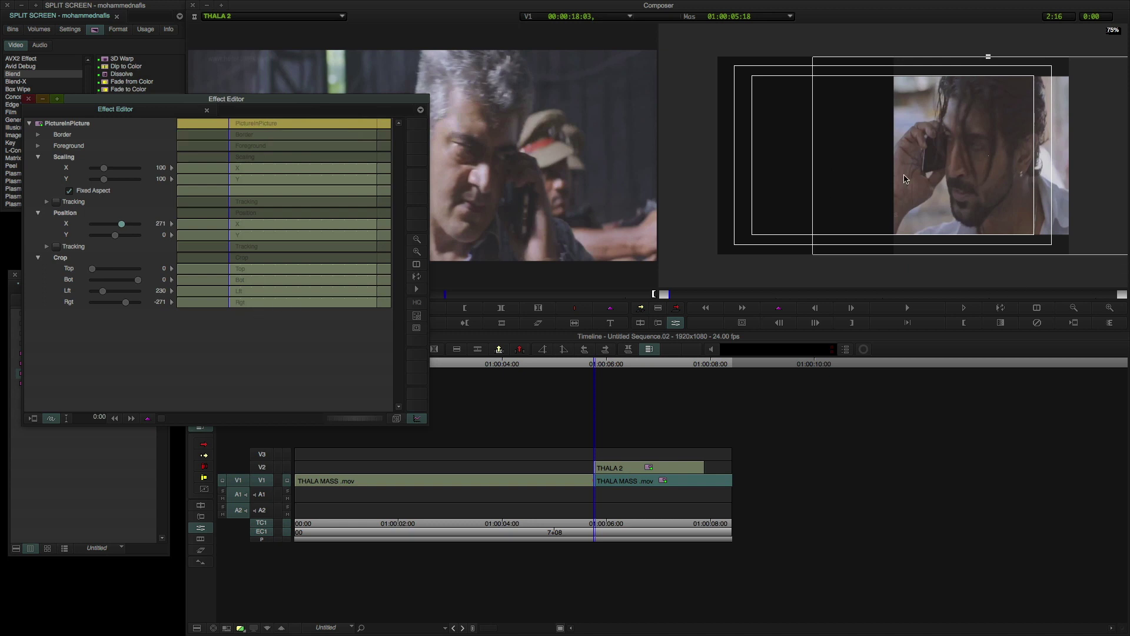
Bring the Timeline forward and patch the source to V2 to show THALA 2's Picture-in-Picture
click(267, 475)
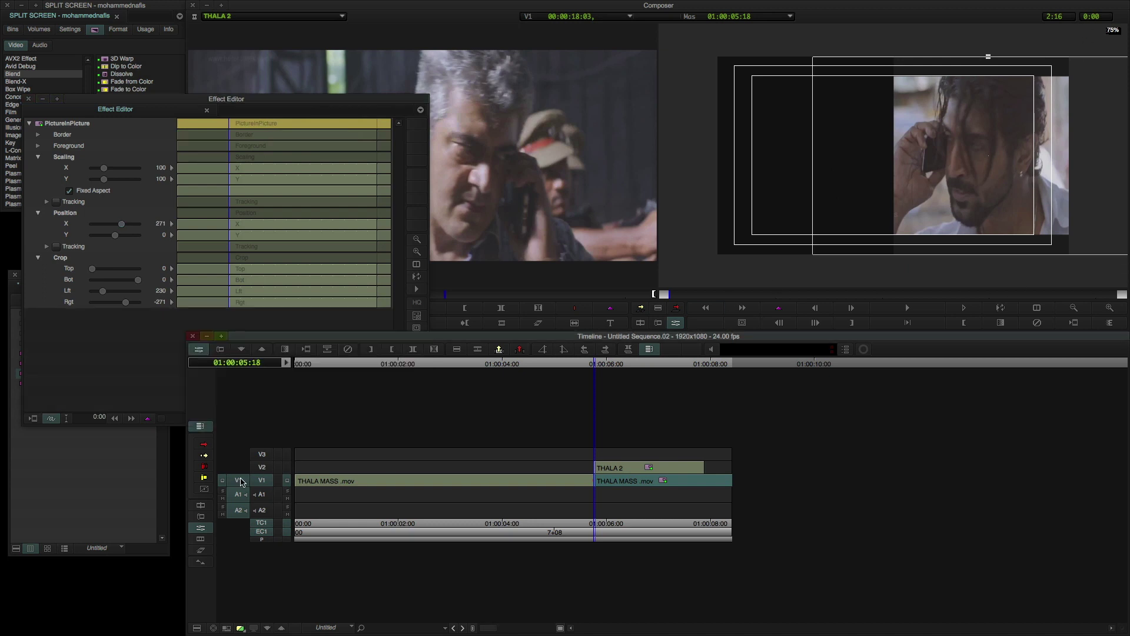
drag(241, 481, 238, 467)
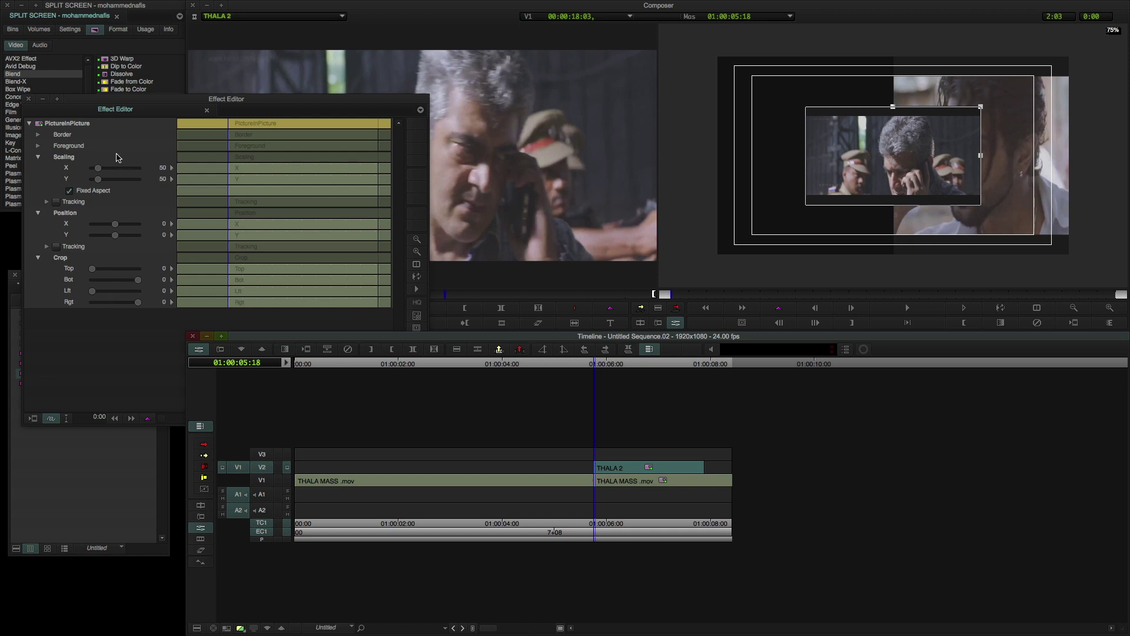
Set THALA 2's Picture-in-Picture scaling to 100
click(165, 169)
text(400)
key(Return)
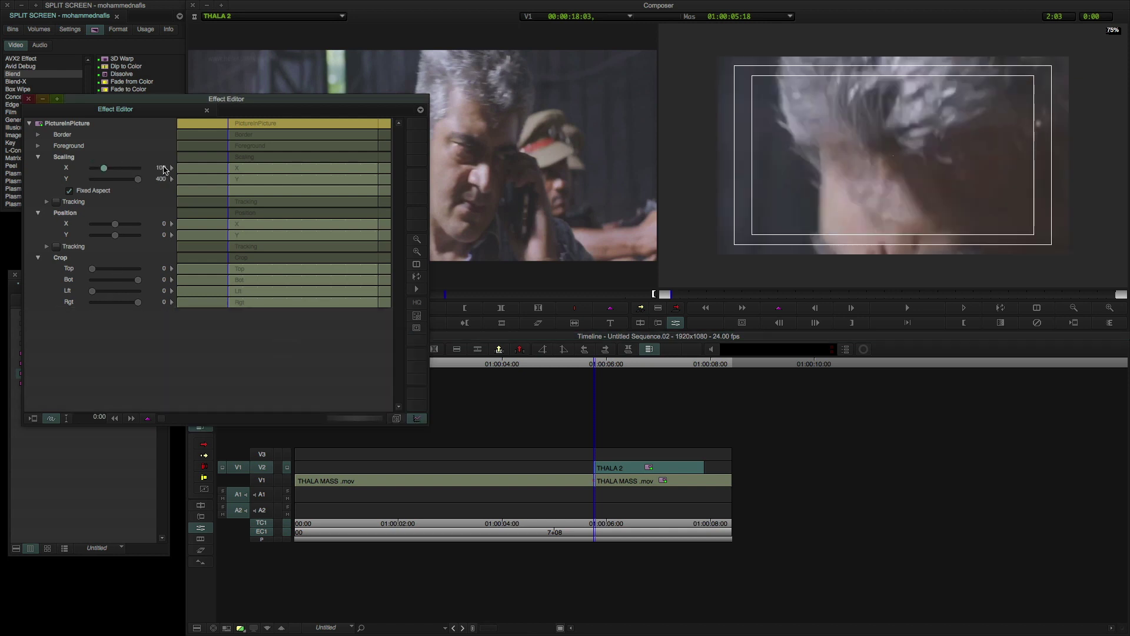
key(Return)
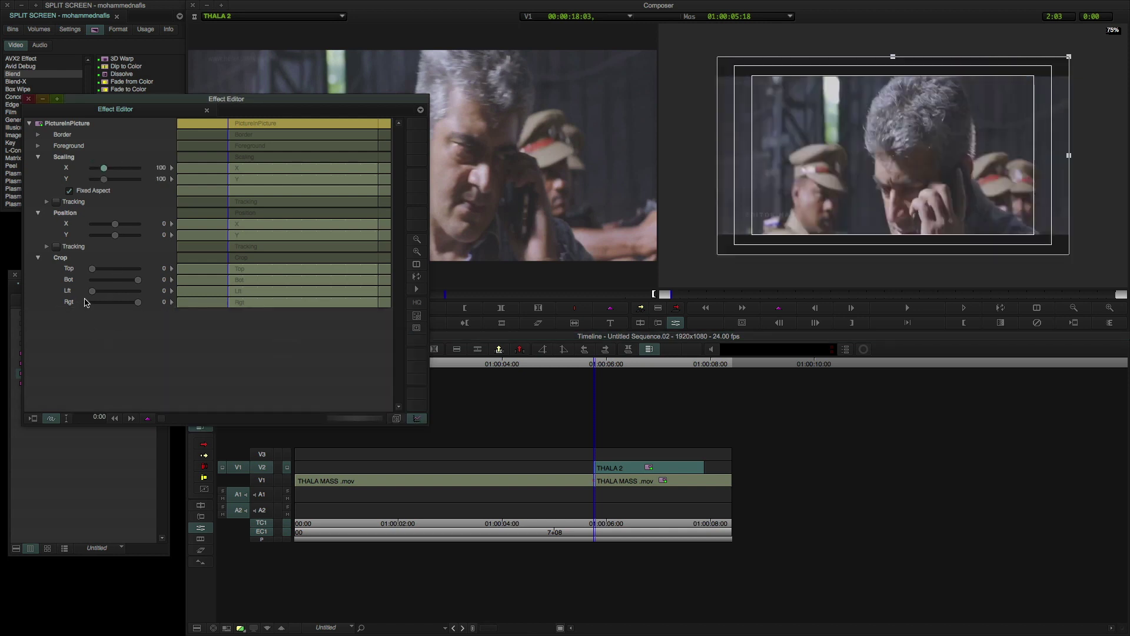
Crop THALA 2 (Left 314, Right -181), shift Position X to -324, then play back
drag(88, 295, 103, 295)
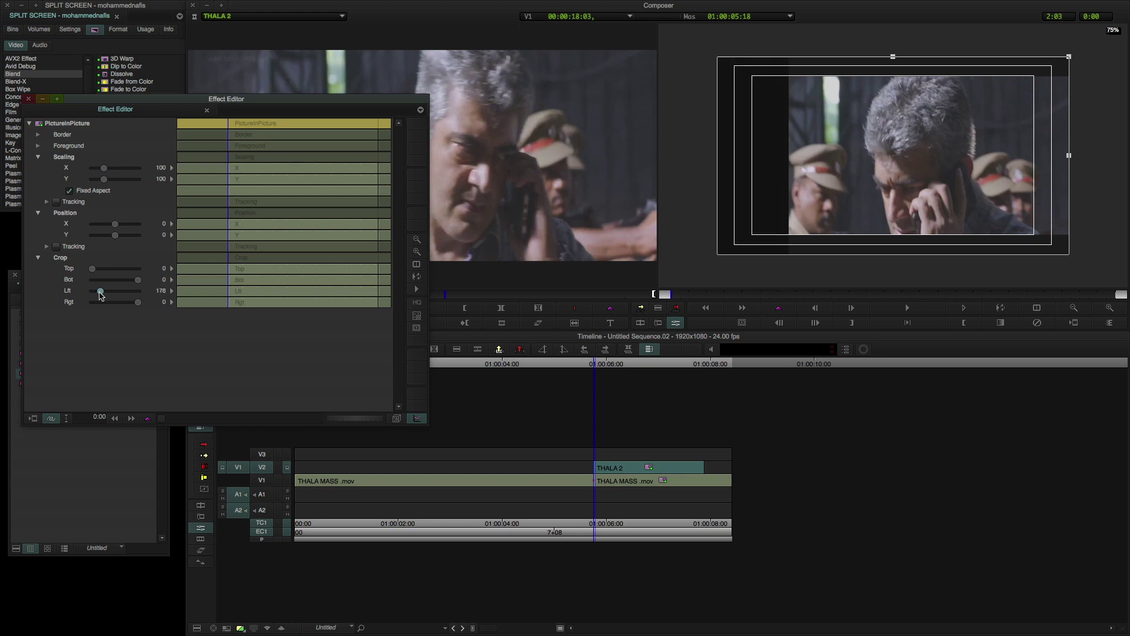
drag(104, 295, 131, 303)
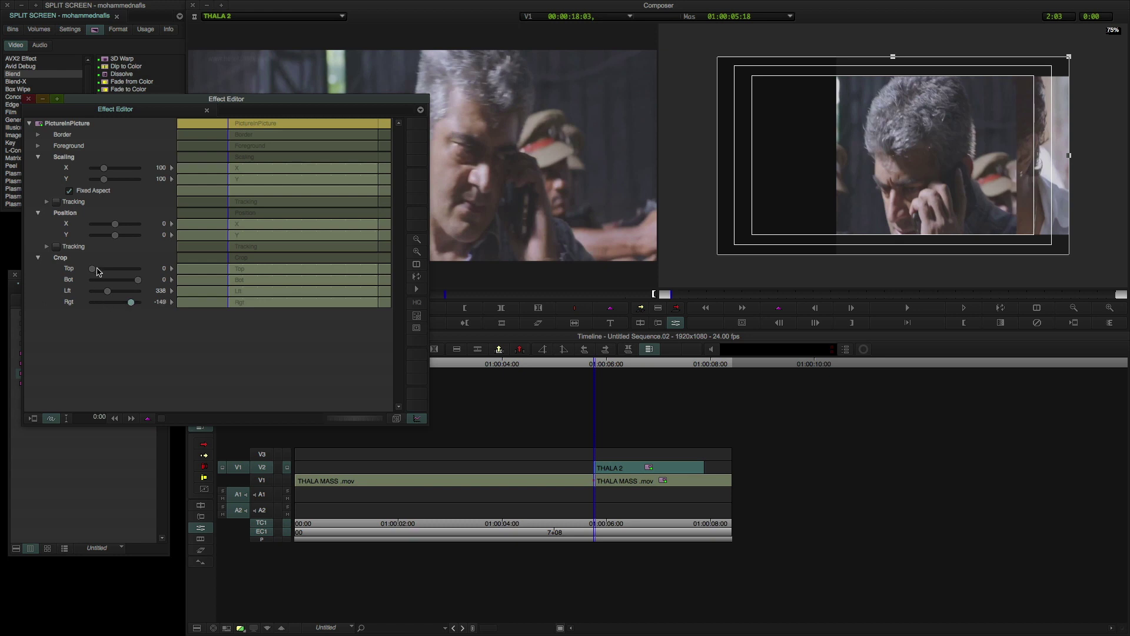
drag(115, 224, 108, 226)
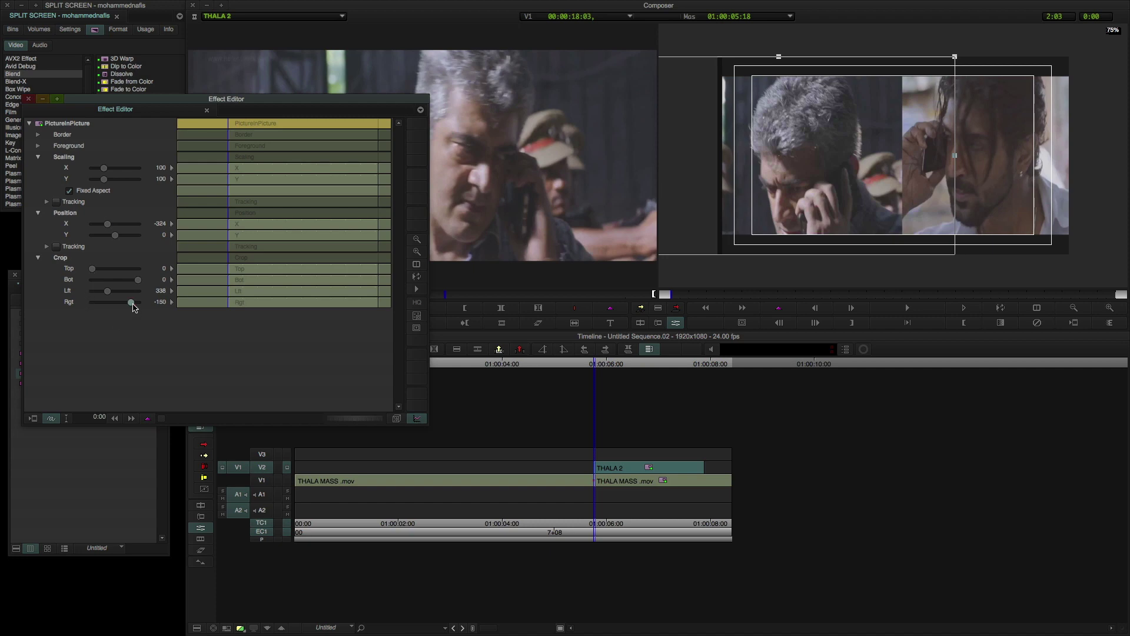
drag(132, 303, 133, 307)
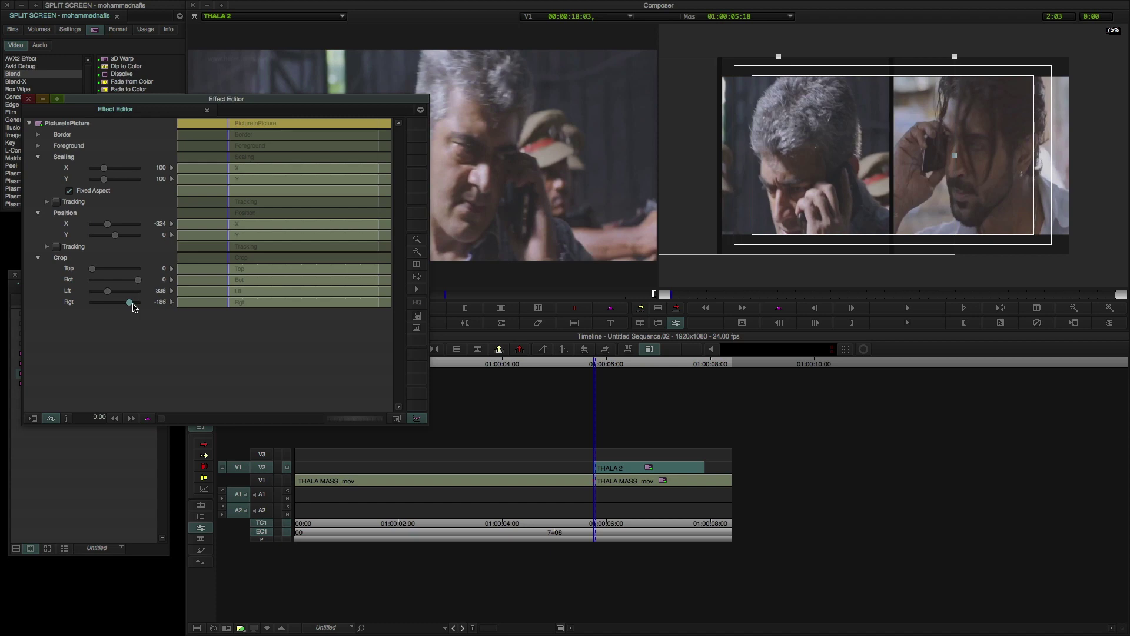
drag(134, 307, 135, 307)
drag(110, 295, 110, 295)
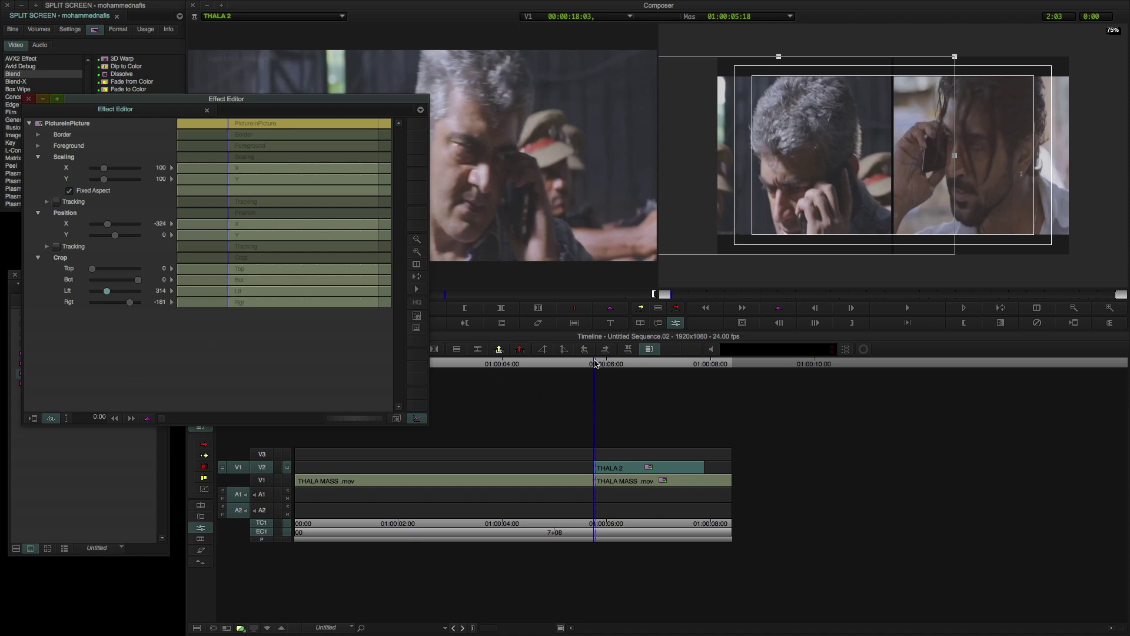
click(571, 362)
key(space)
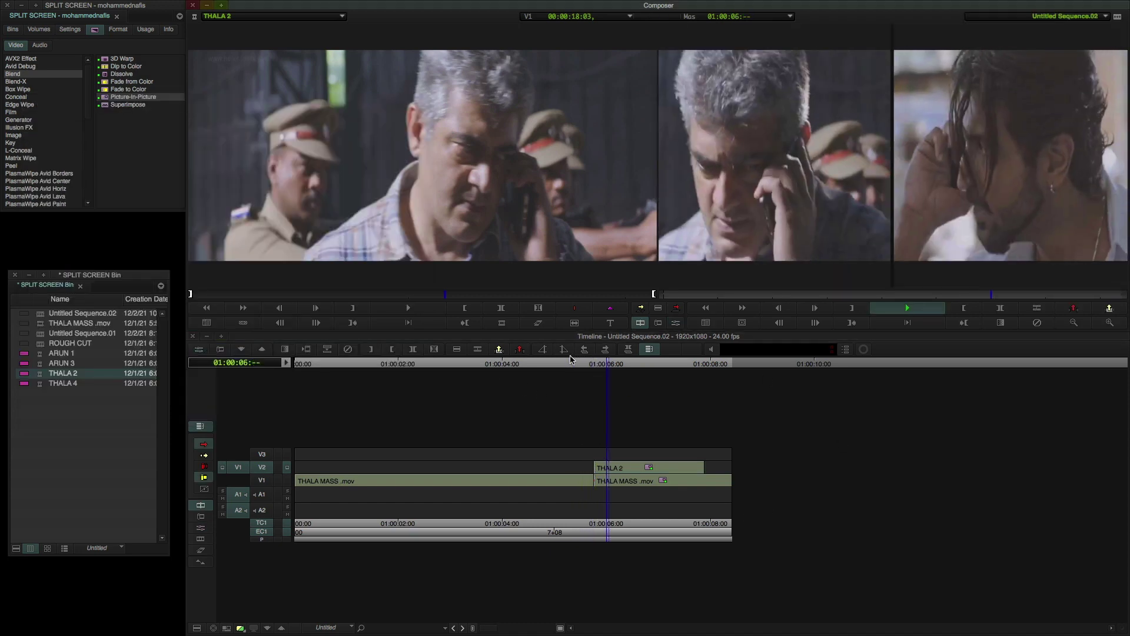
Stop playback, return to 01:00:05:18 and open Effect Mode on the V1 THALA MASS clip
key(space)
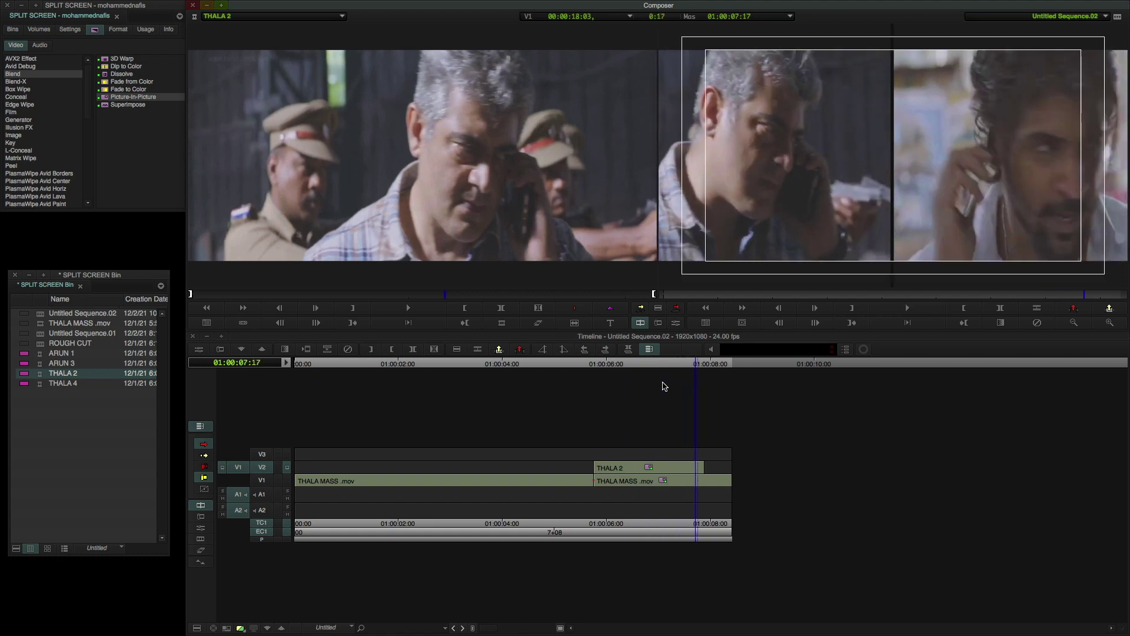
drag(612, 368, 595, 364)
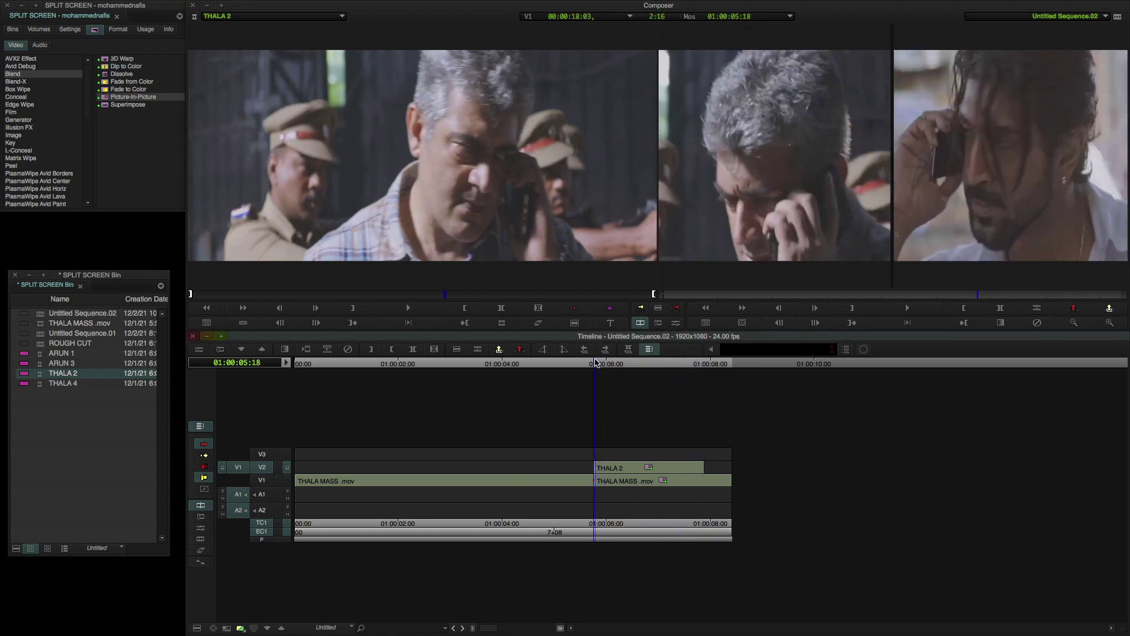
click(261, 481)
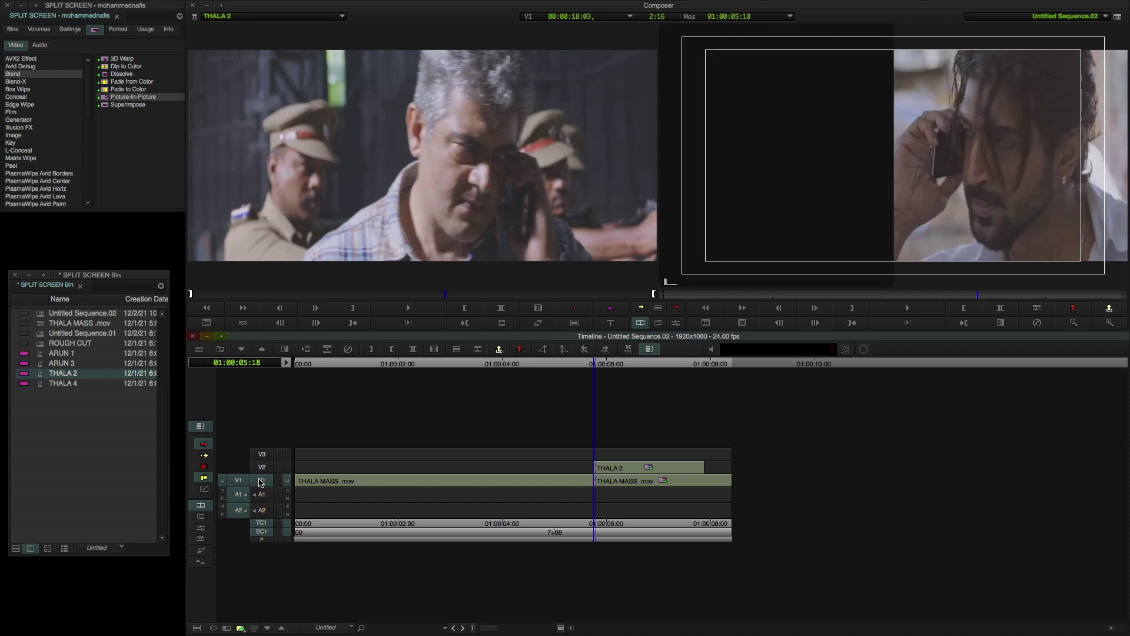
click(199, 352)
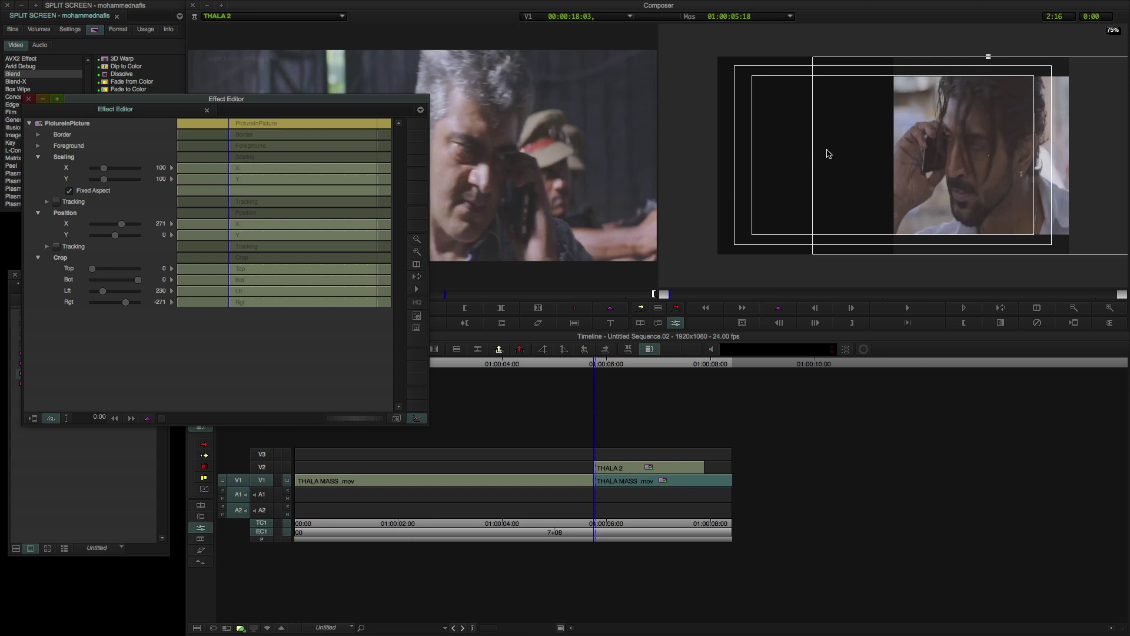
Add keyframes on all parameters and on Position at the clip start, 05:18
right_click(230, 259)
click(239, 265)
right_click(233, 220)
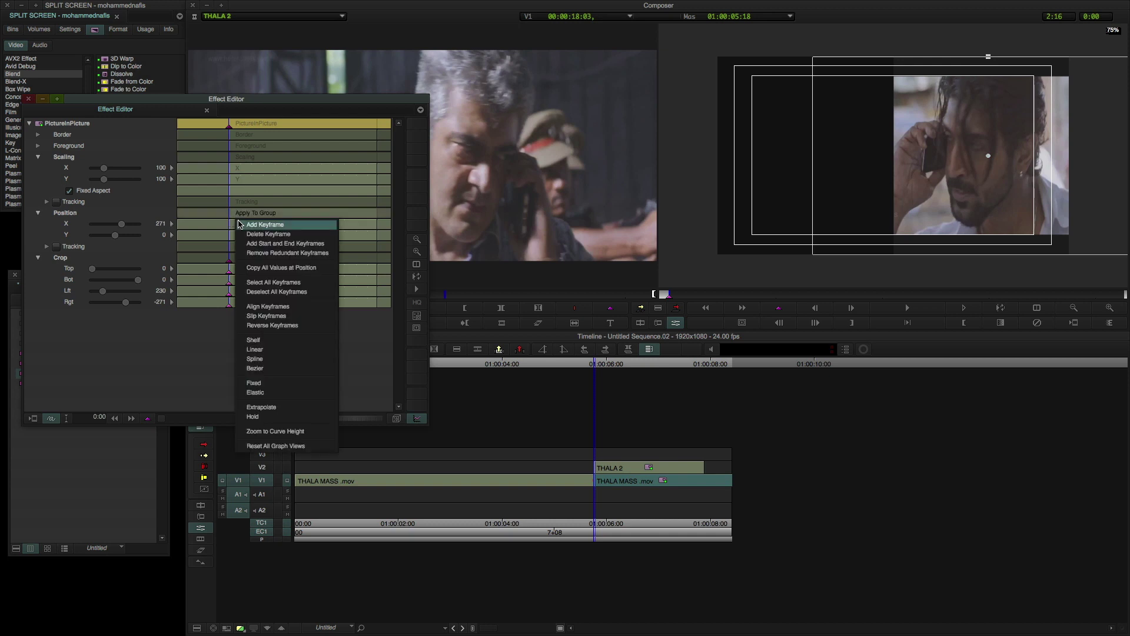
click(238, 224)
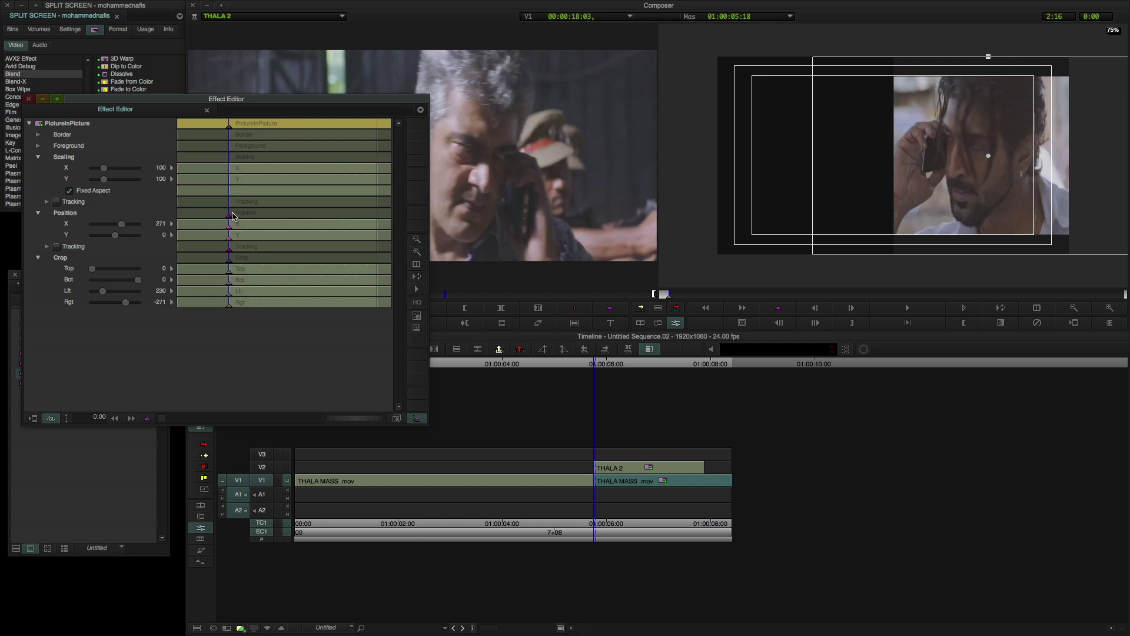
Add Position and Crop keyframes at 06:02, then return to the first keyframe
key(space)
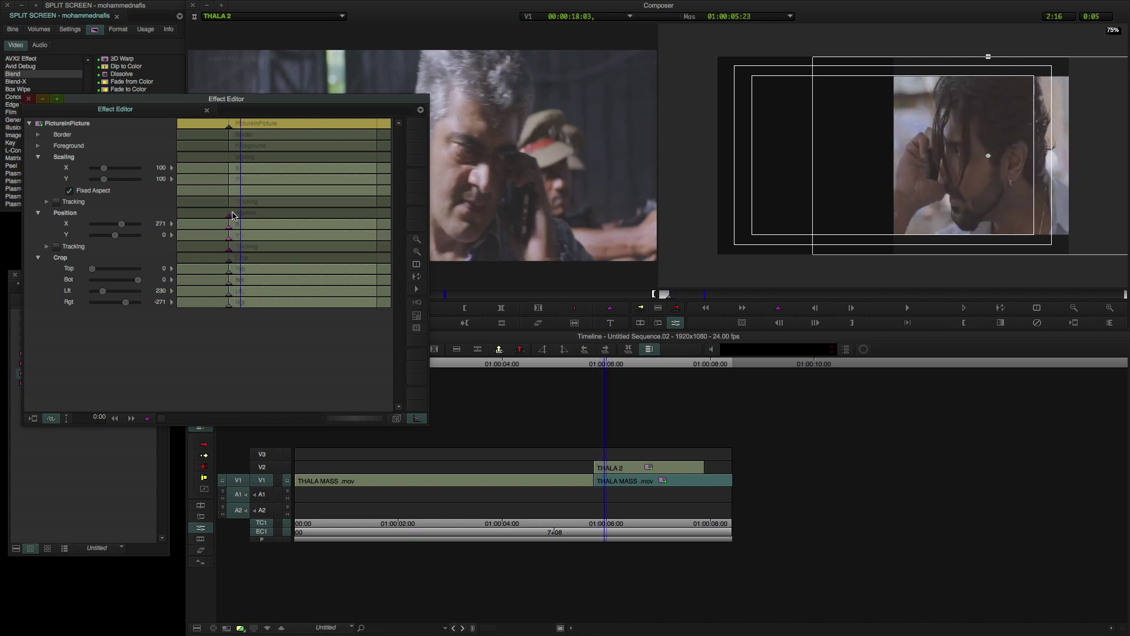
right_click(246, 219)
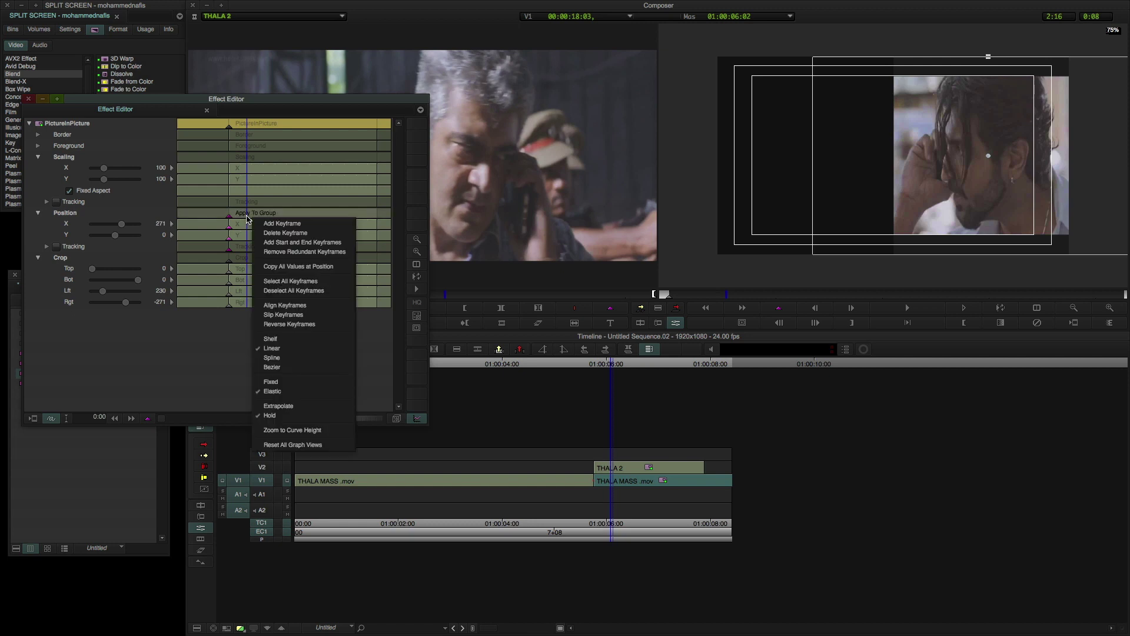
click(276, 223)
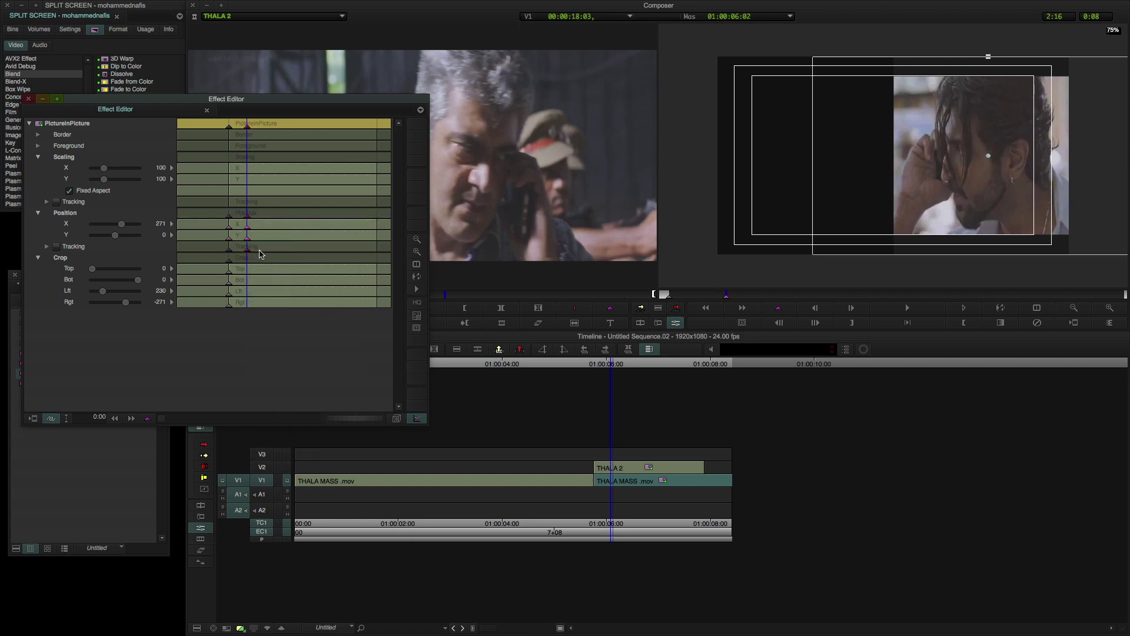
right_click(249, 265)
click(265, 267)
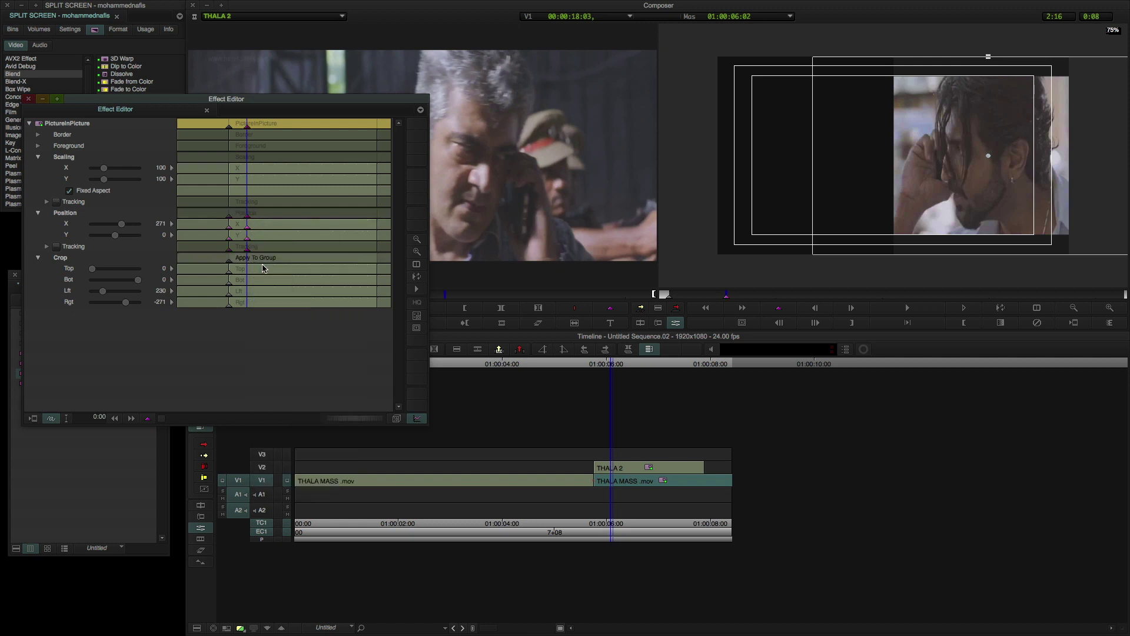
click(228, 235)
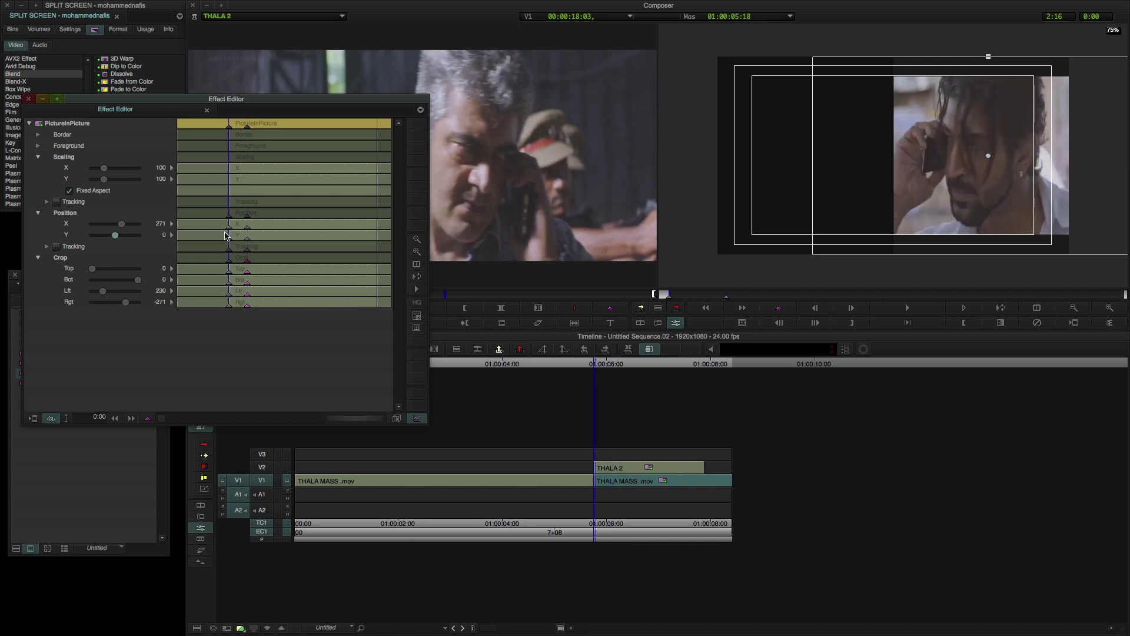
click(231, 212)
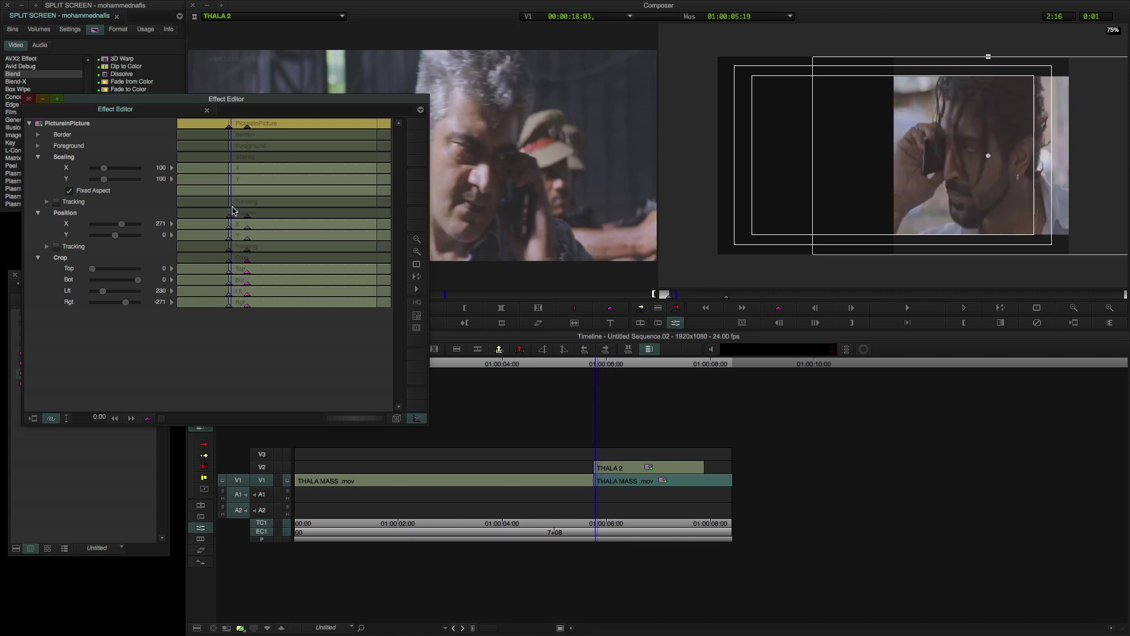
click(229, 211)
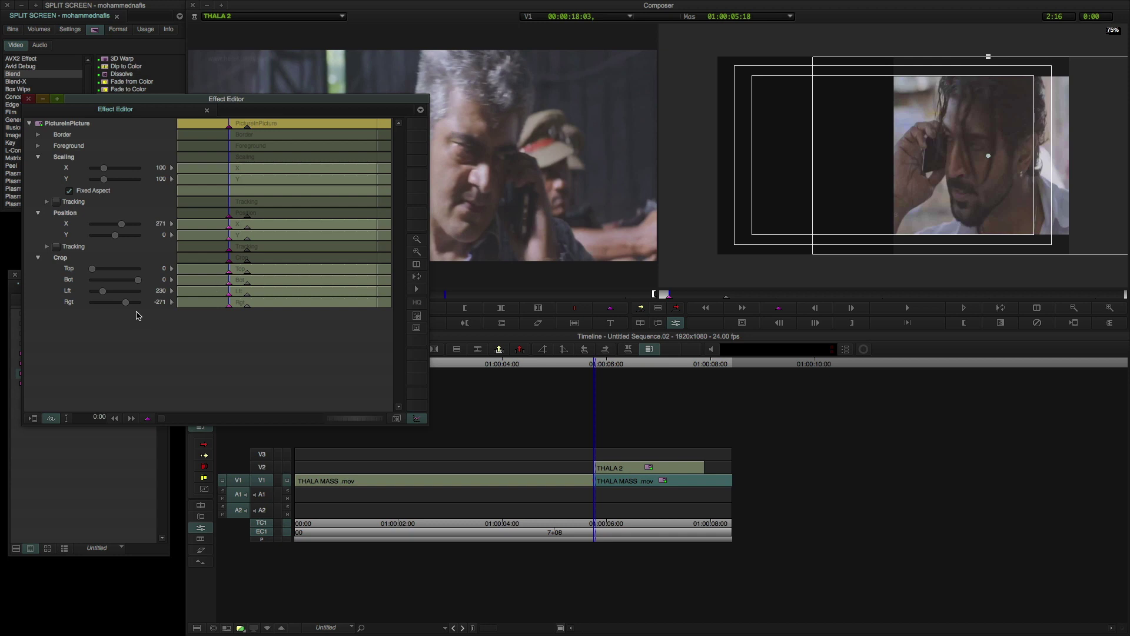
At the first keyframe set Crop Lft, Crop Rgt and Position X to 0
click(161, 291)
text(0)
key(Return)
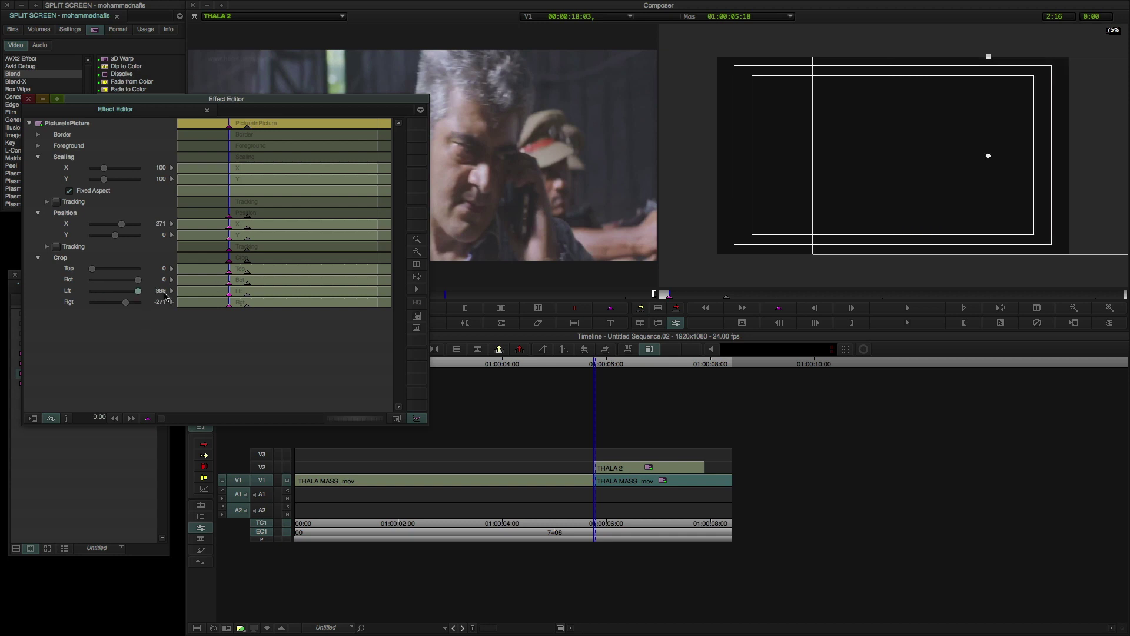
click(165, 302)
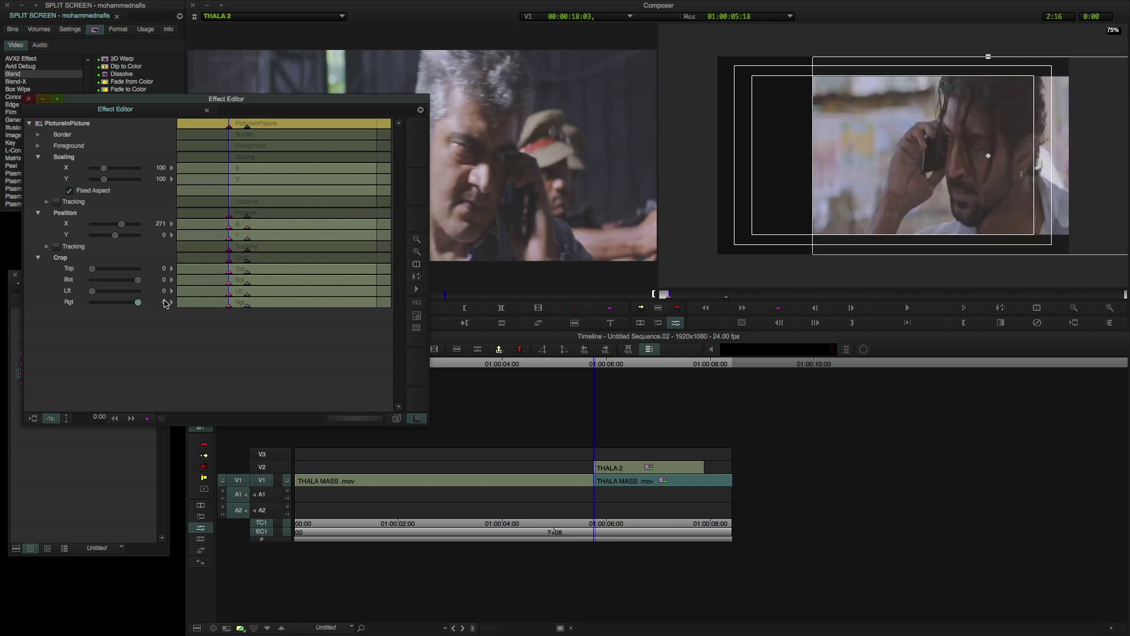
text(0)
key(Return)
click(162, 224)
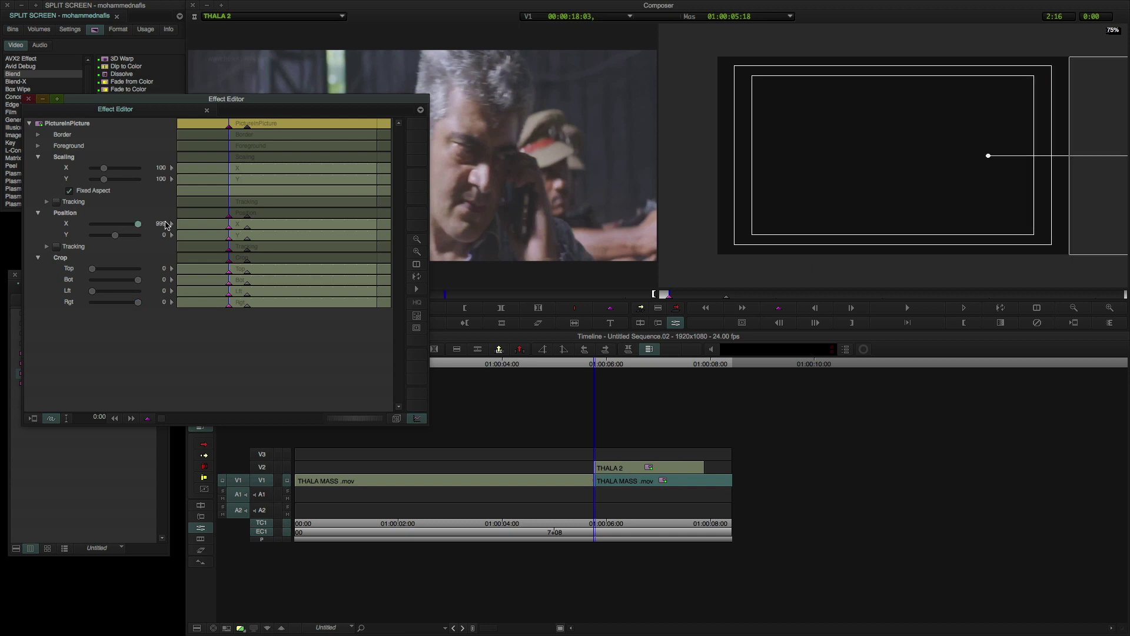
text(0)
key(Return)
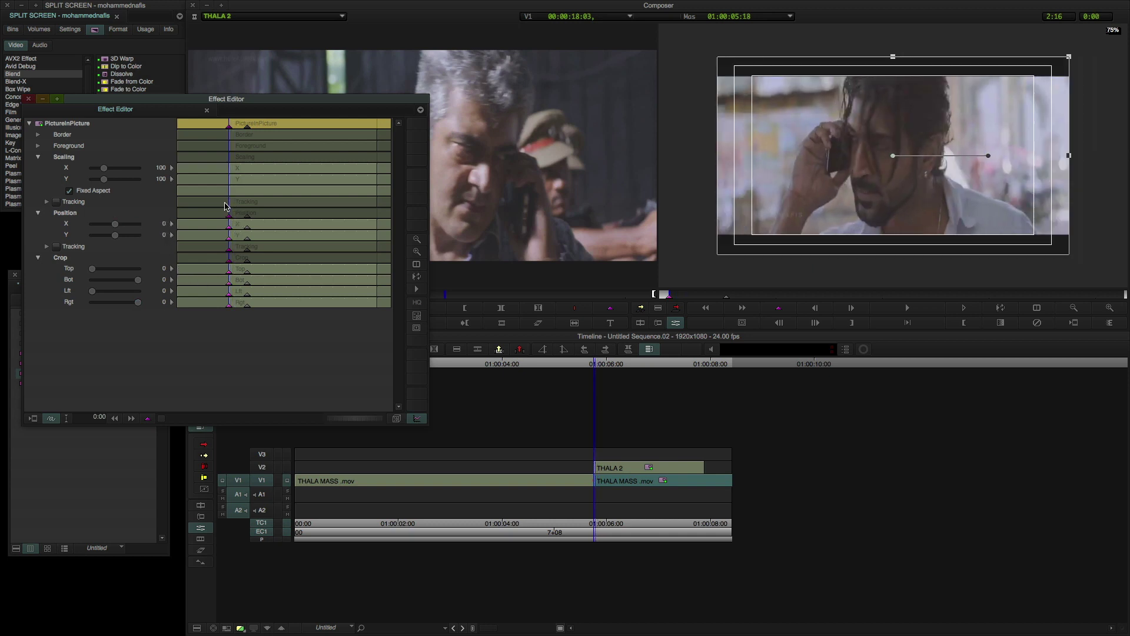
Play the animation from the clip start to preview the slide into the split
key(space)
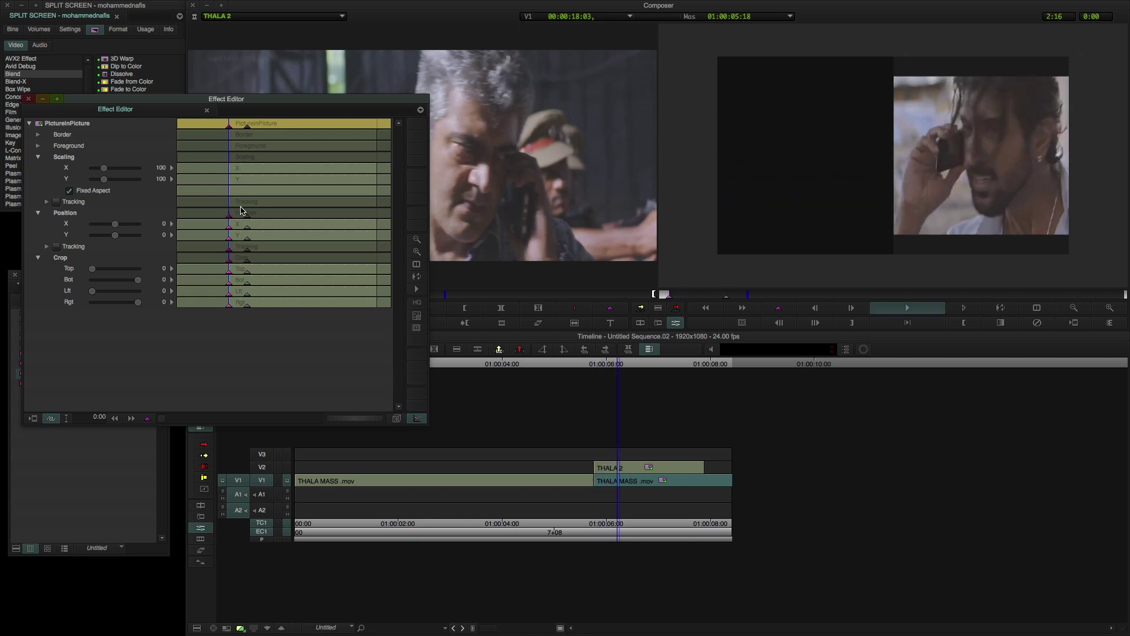
key(space)
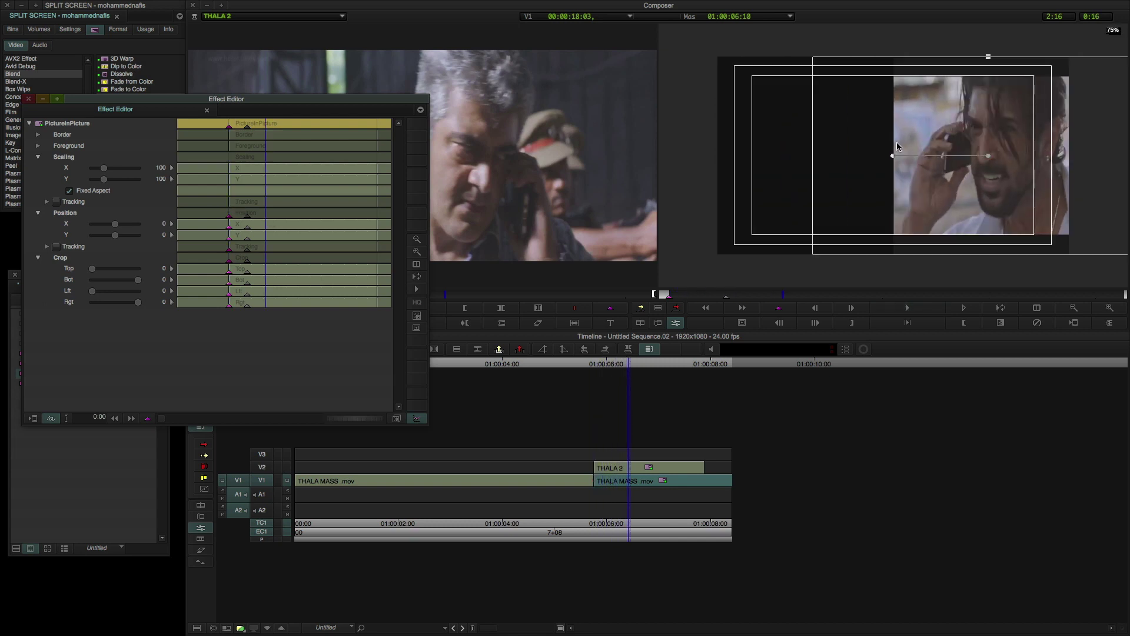
click(226, 211)
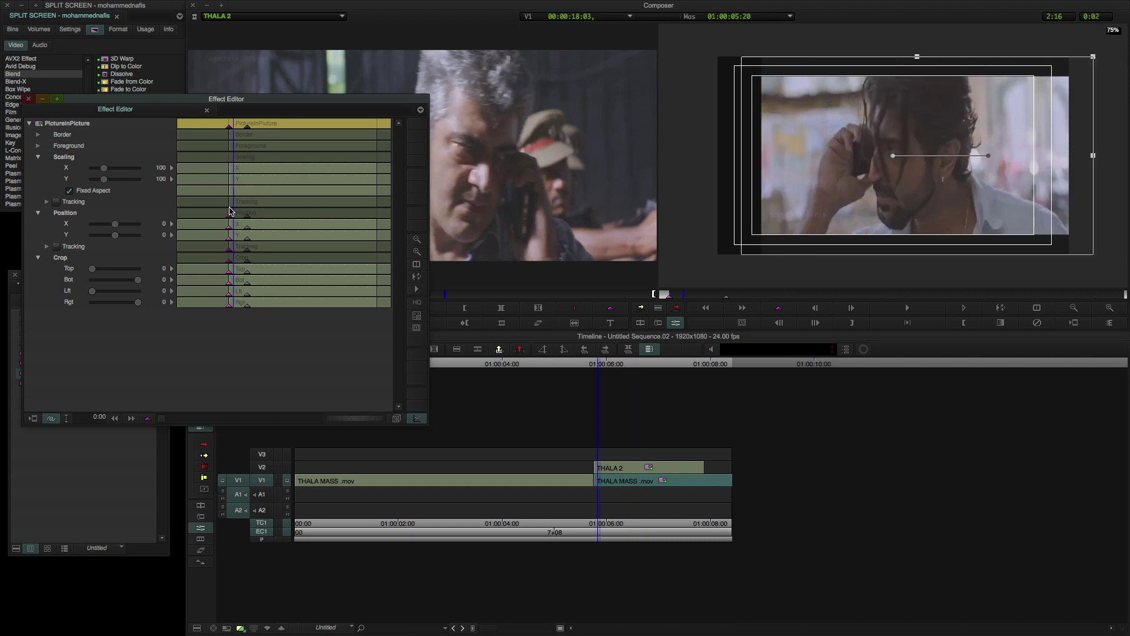
key(space)
key(space)
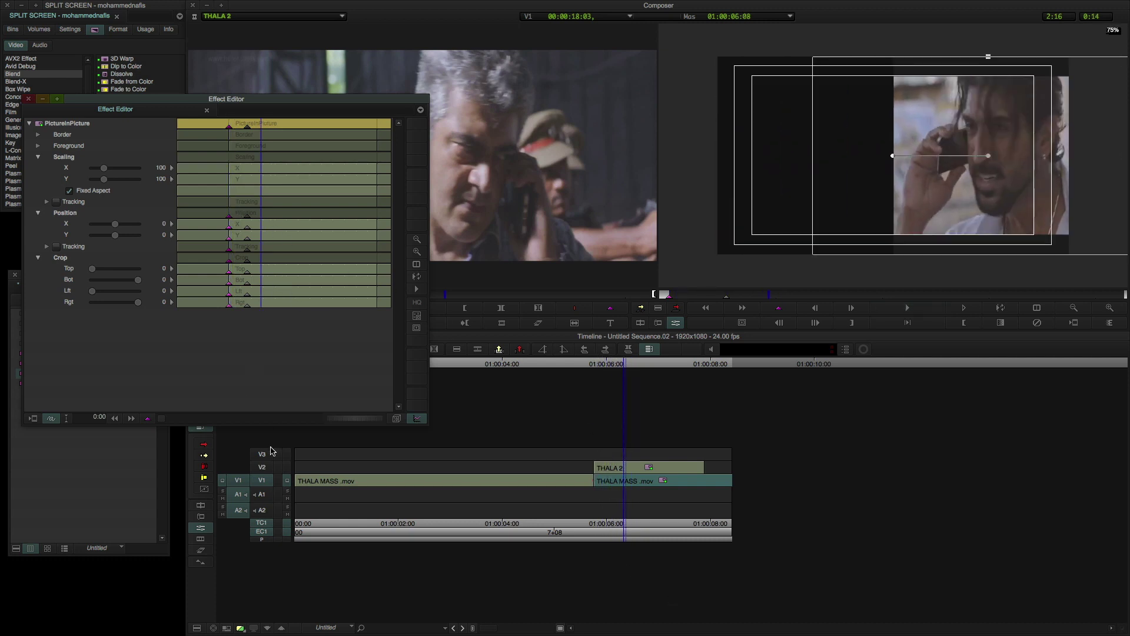
Patch the source to V2 and add effect, Crop and Position keyframes at the start
drag(241, 483, 262, 467)
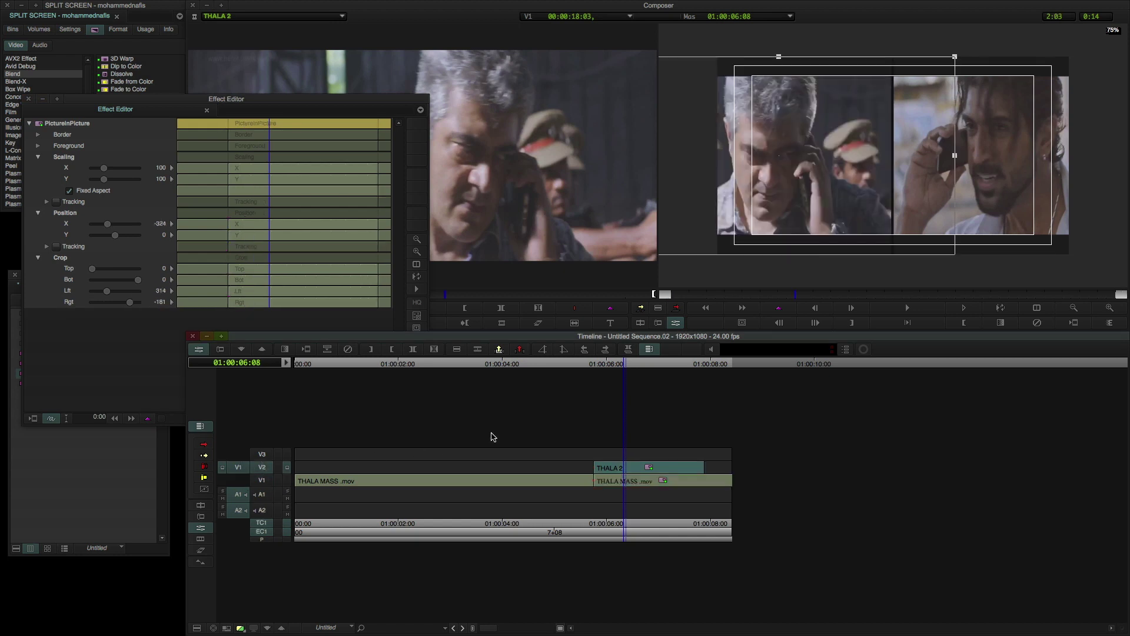
drag(288, 252, 206, 257)
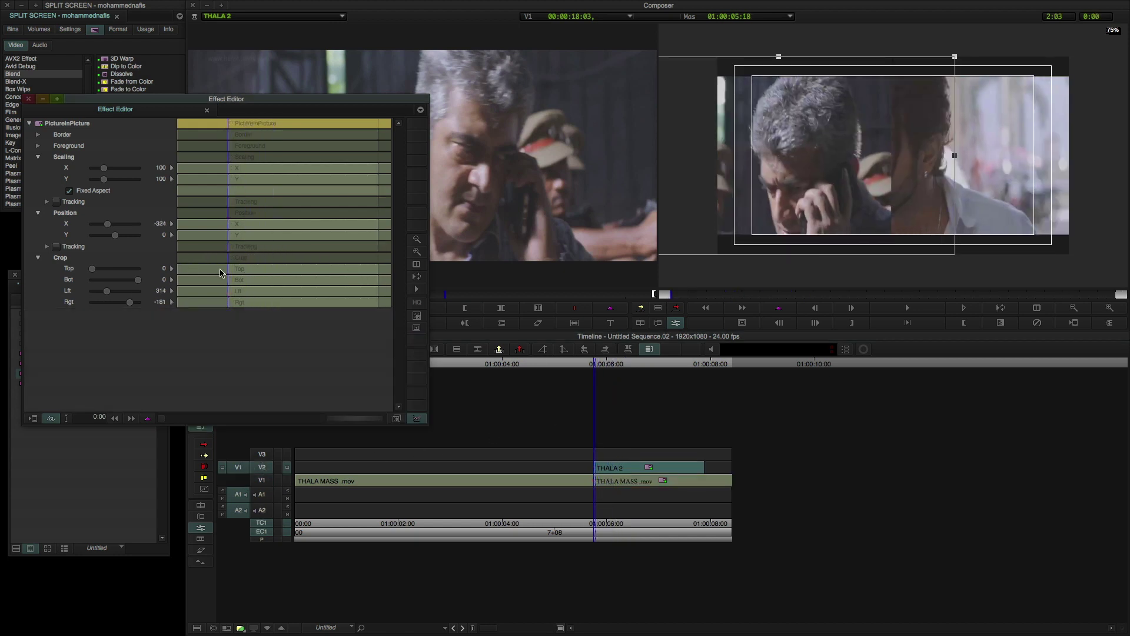
right_click(232, 262)
click(246, 269)
right_click(230, 217)
click(240, 222)
Add Position and Crop keyframes a few frames later, then return to the first keyframe
key(space)
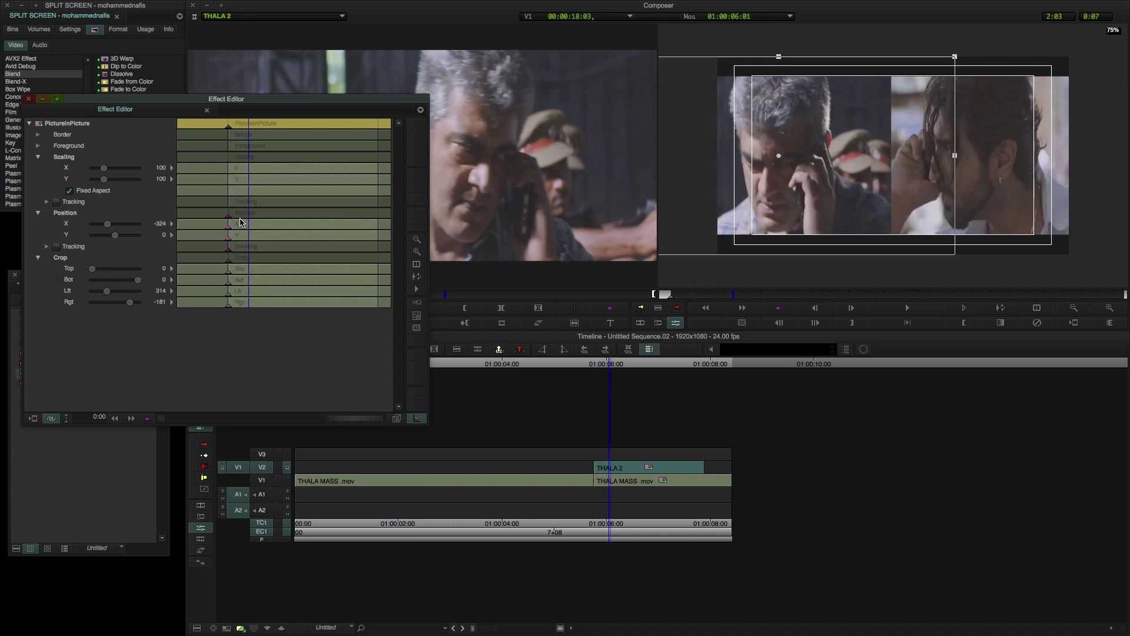
right_click(259, 219)
click(260, 220)
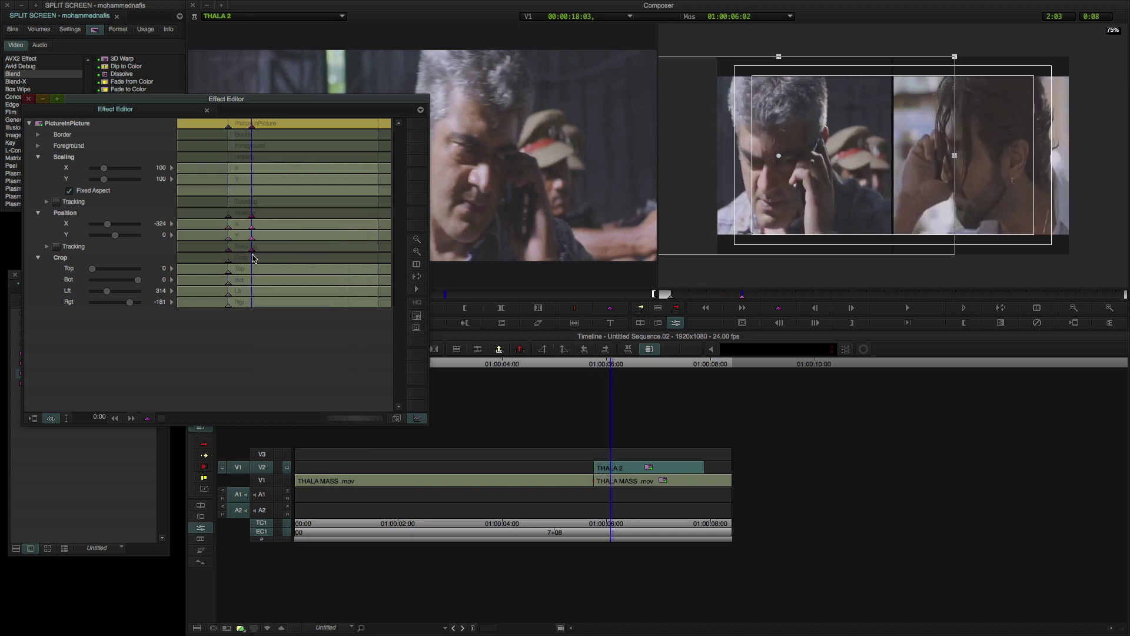
right_click(261, 269)
click(260, 270)
click(222, 210)
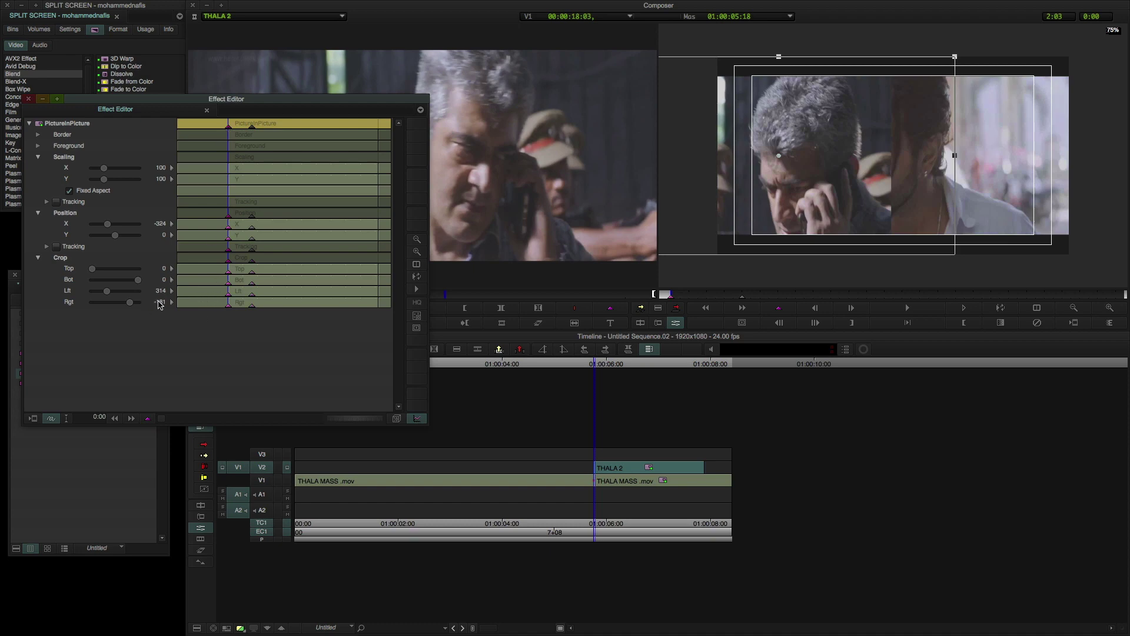
At the first keyframe set Crop Rgt and Crop Lft to 0
text(0)
key(Return)
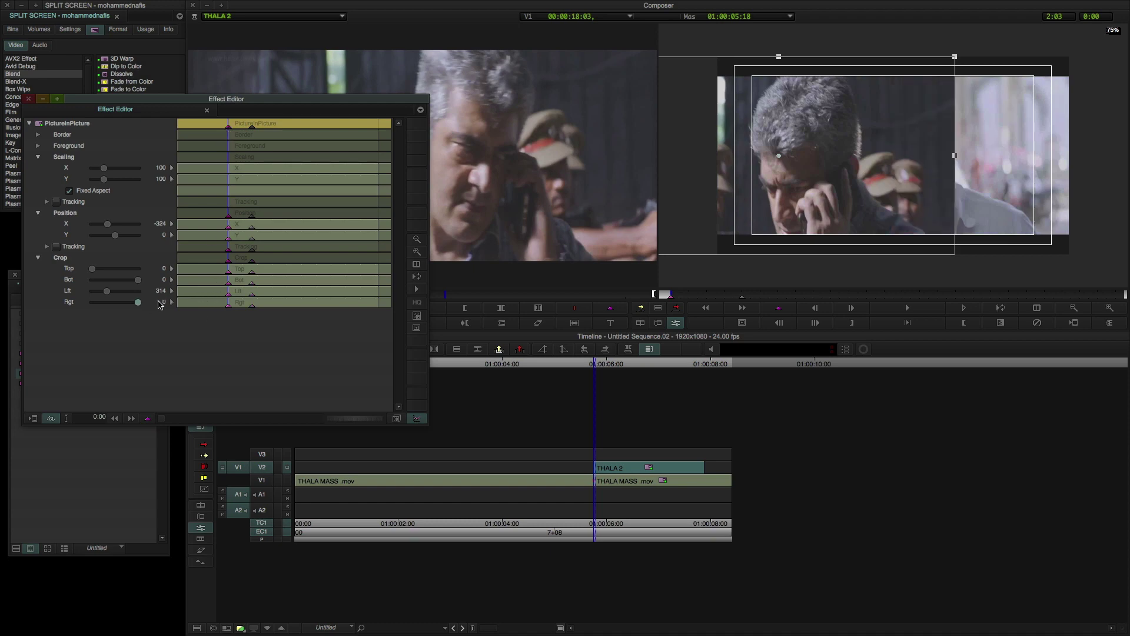
text(0)
key(Return)
Preview the animated split by playing it from the clip start
key(space)
key(space)
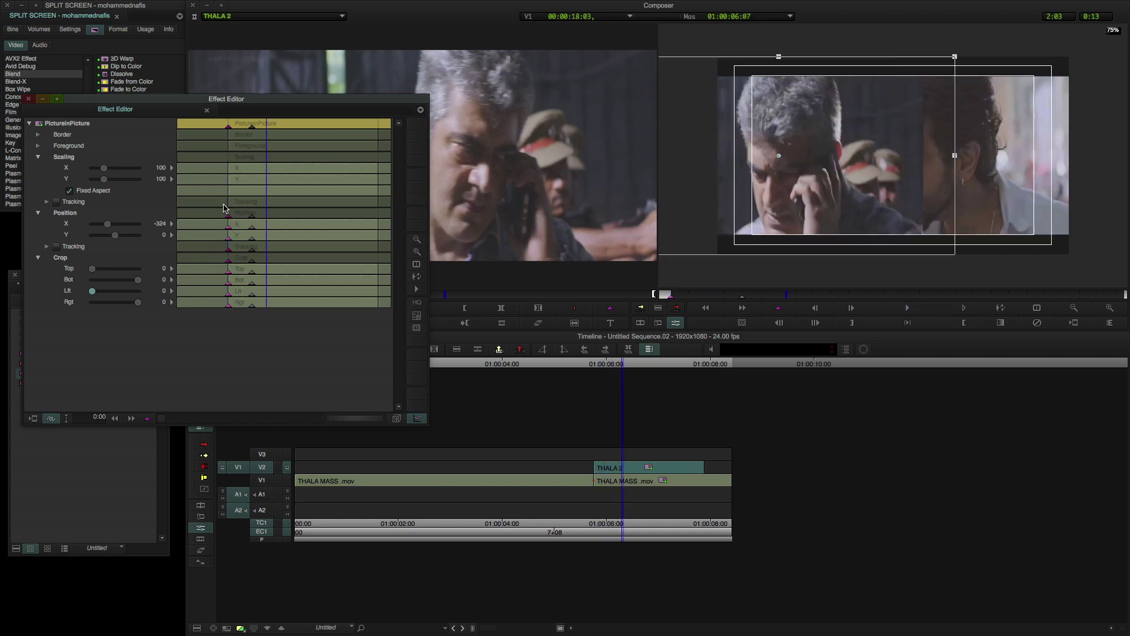
key(space)
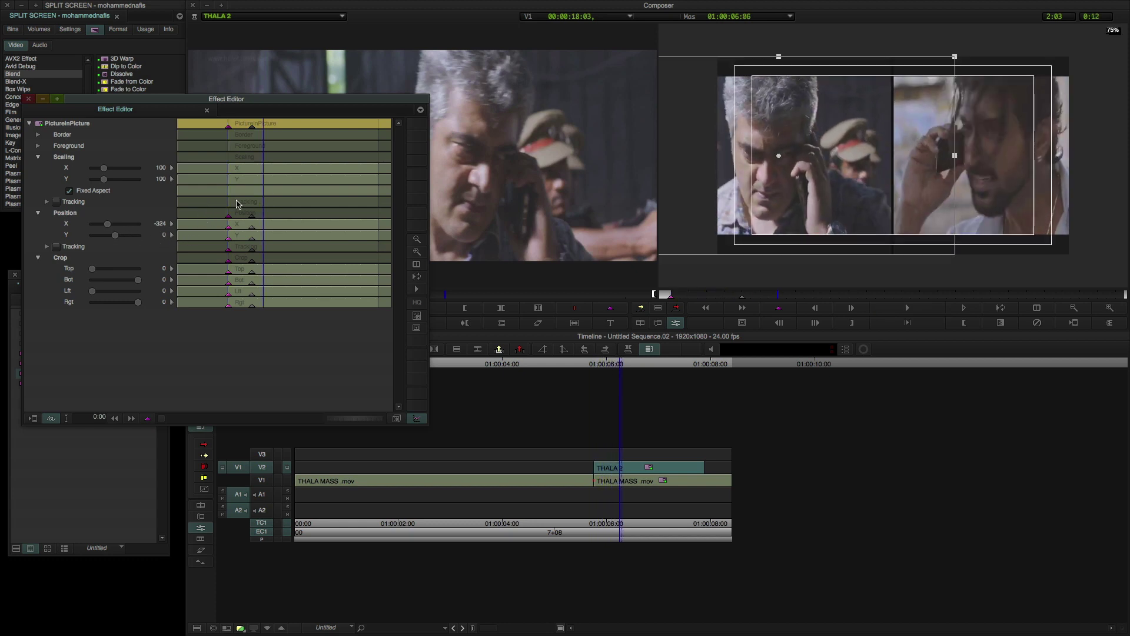
click(215, 204)
key(space)
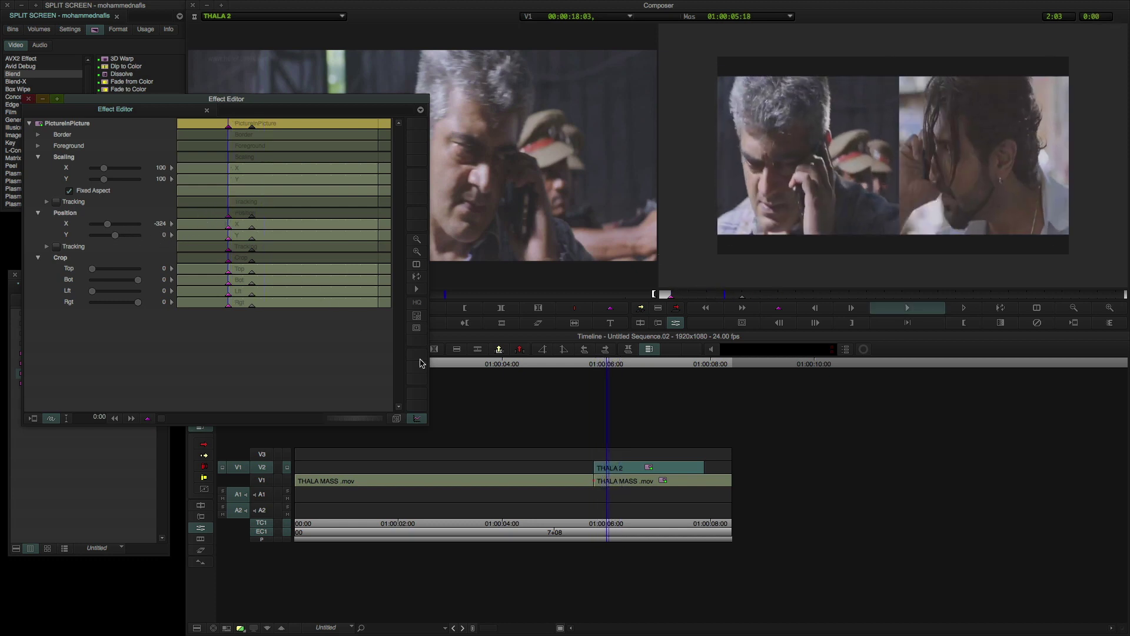
key(space)
Play the sequence through the split from around 01:00:05:04 several times
drag(607, 364, 566, 366)
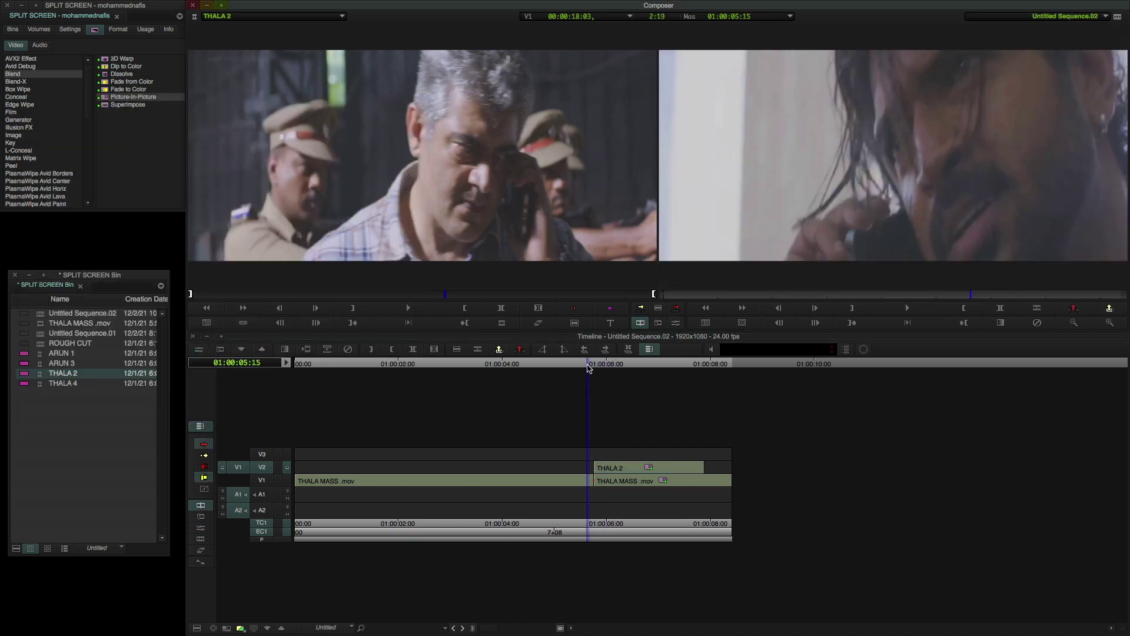
key(space)
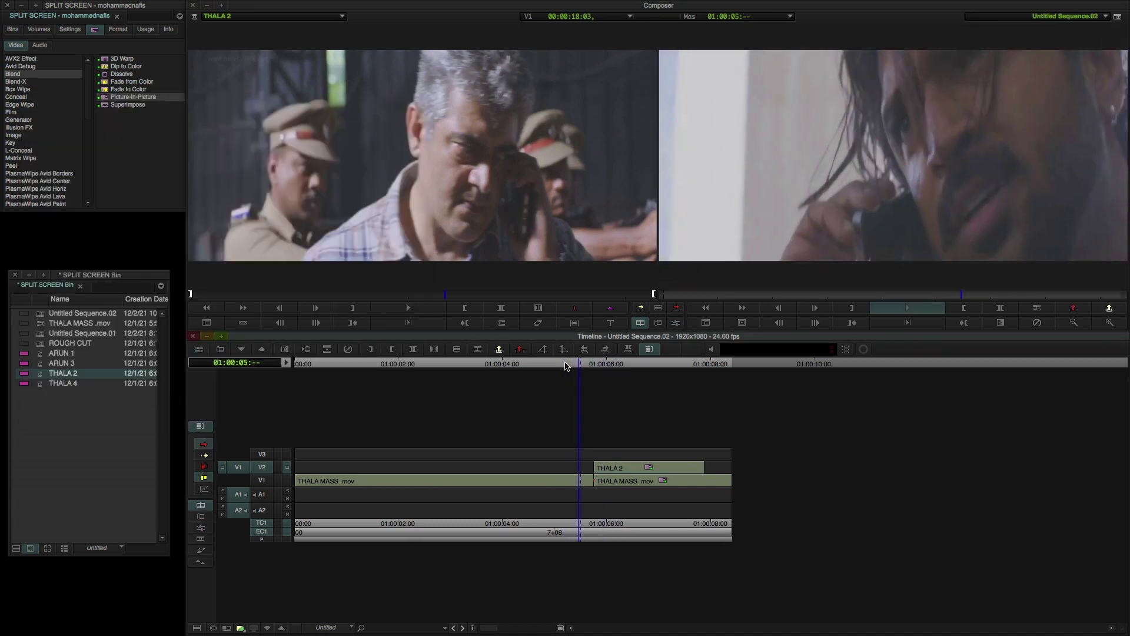
key(space)
click(564, 365)
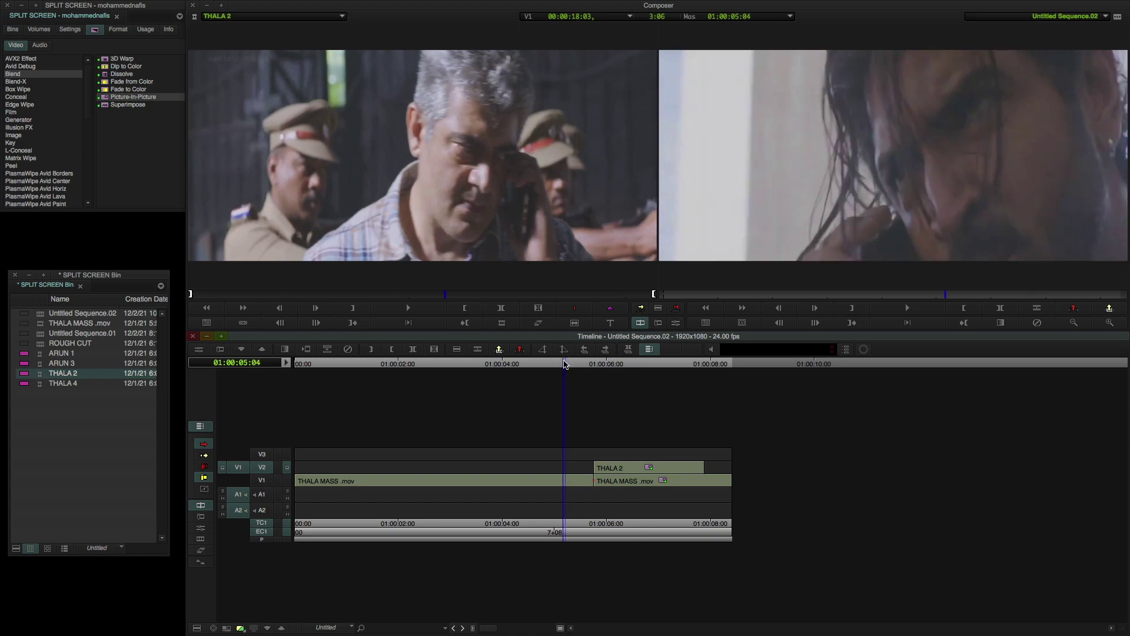
key(space)
key(space)
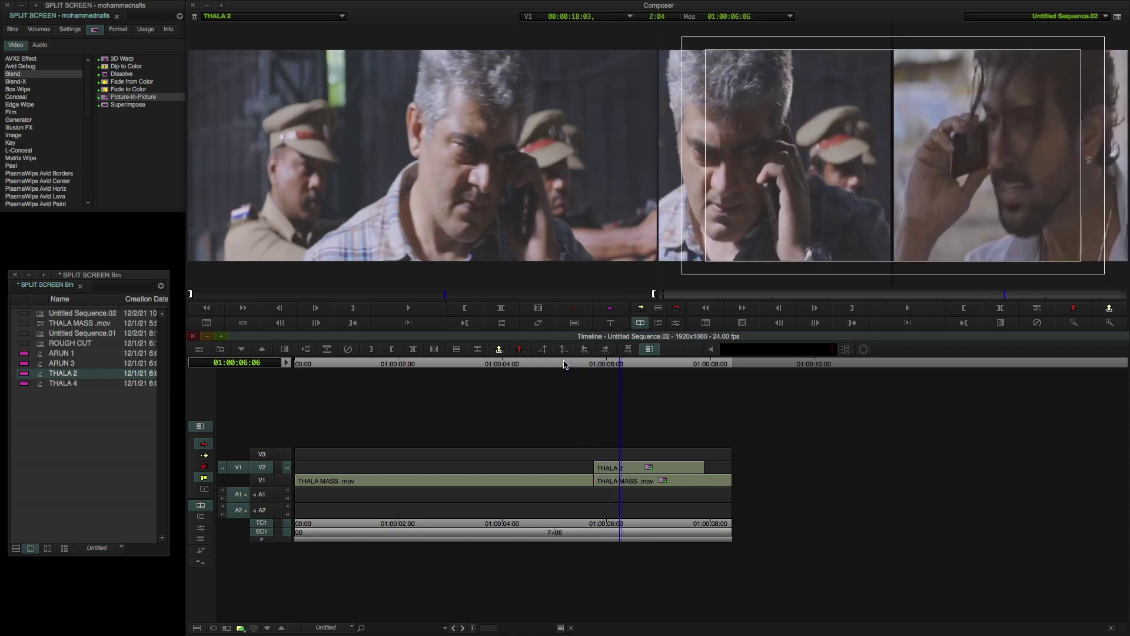
click(608, 365)
drag(608, 366, 586, 370)
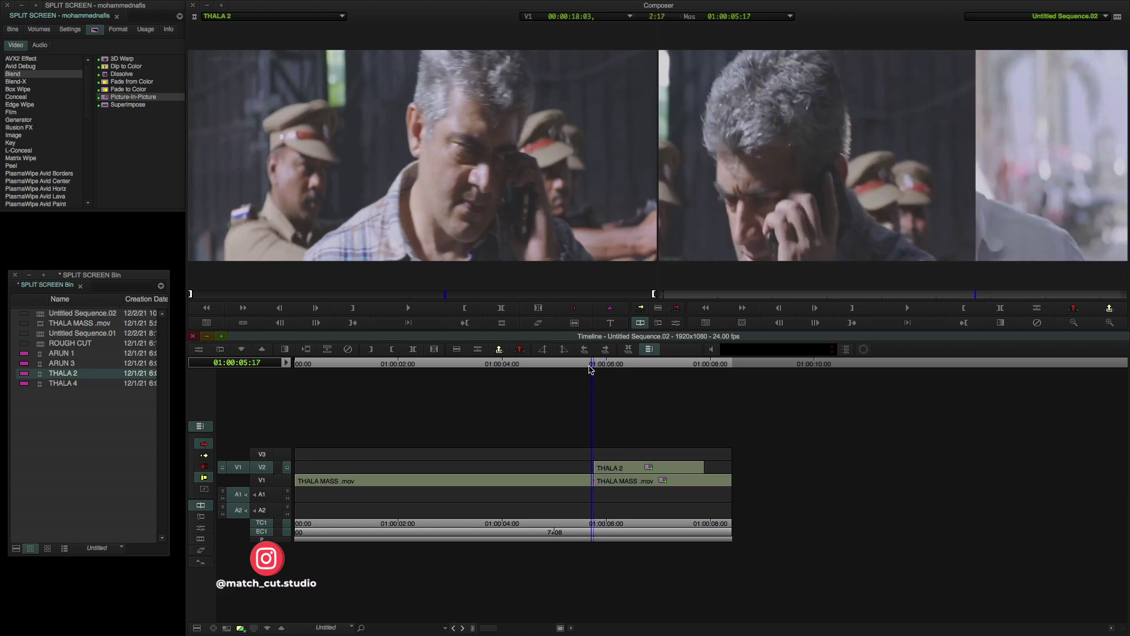
key(space)
key(space)
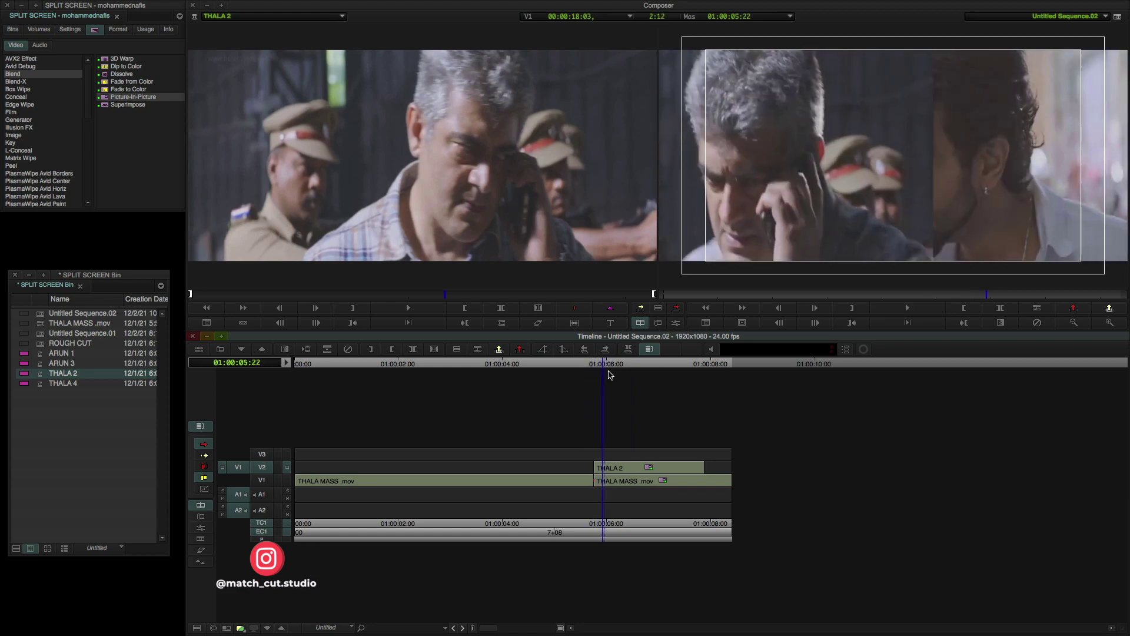
Scrub and replay the split-screen transition, ending near 01:00:07:11
drag(609, 375, 618, 376)
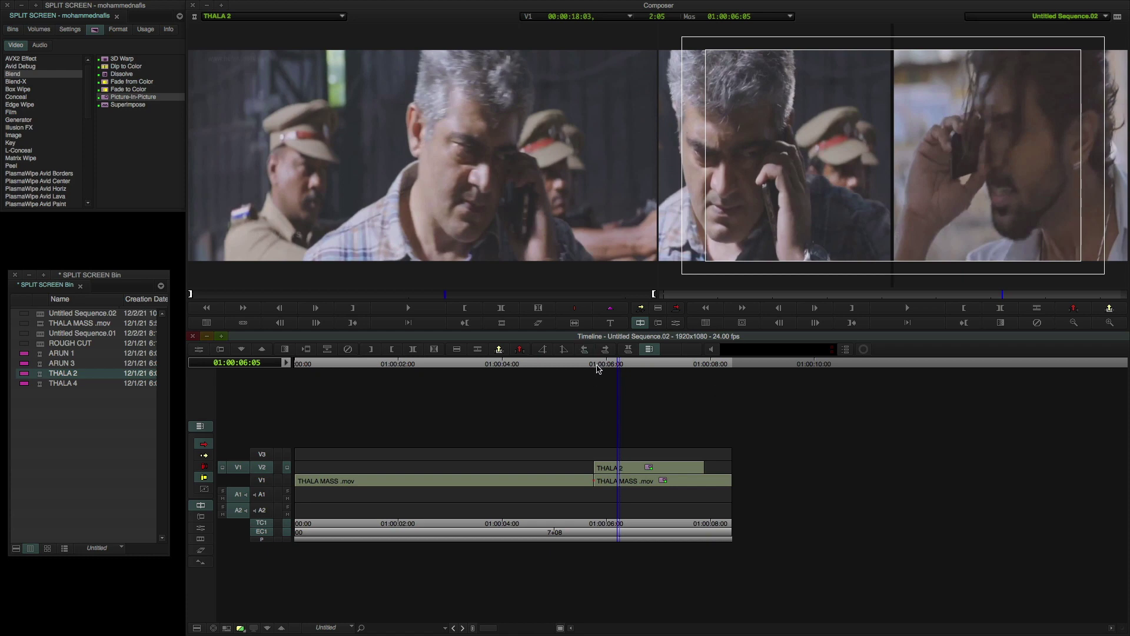
drag(598, 368, 568, 373)
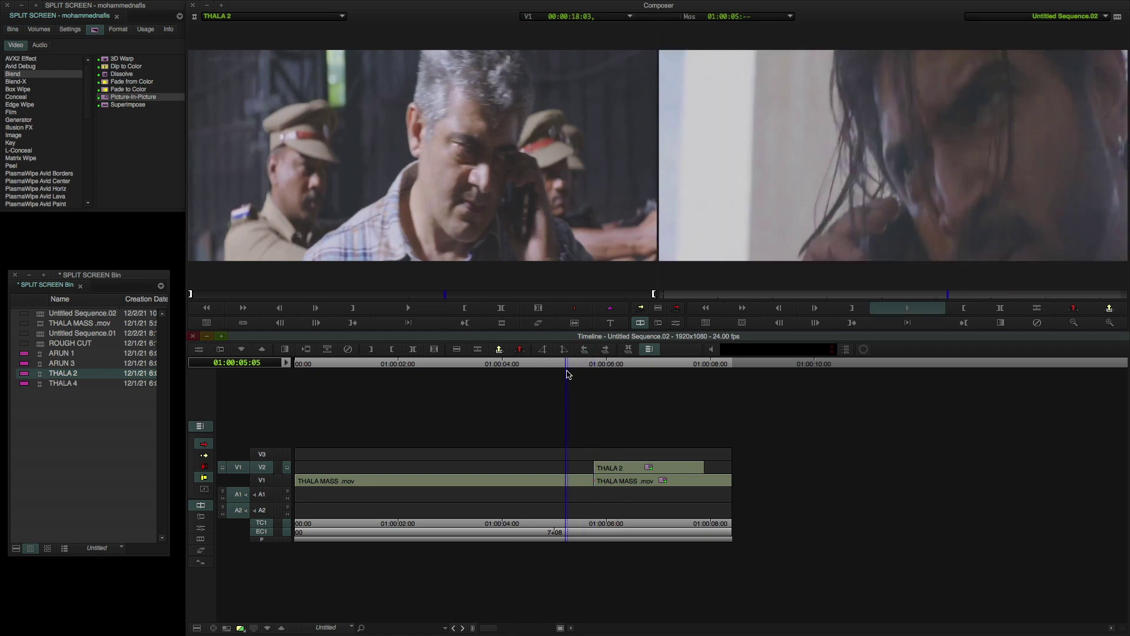
key(space)
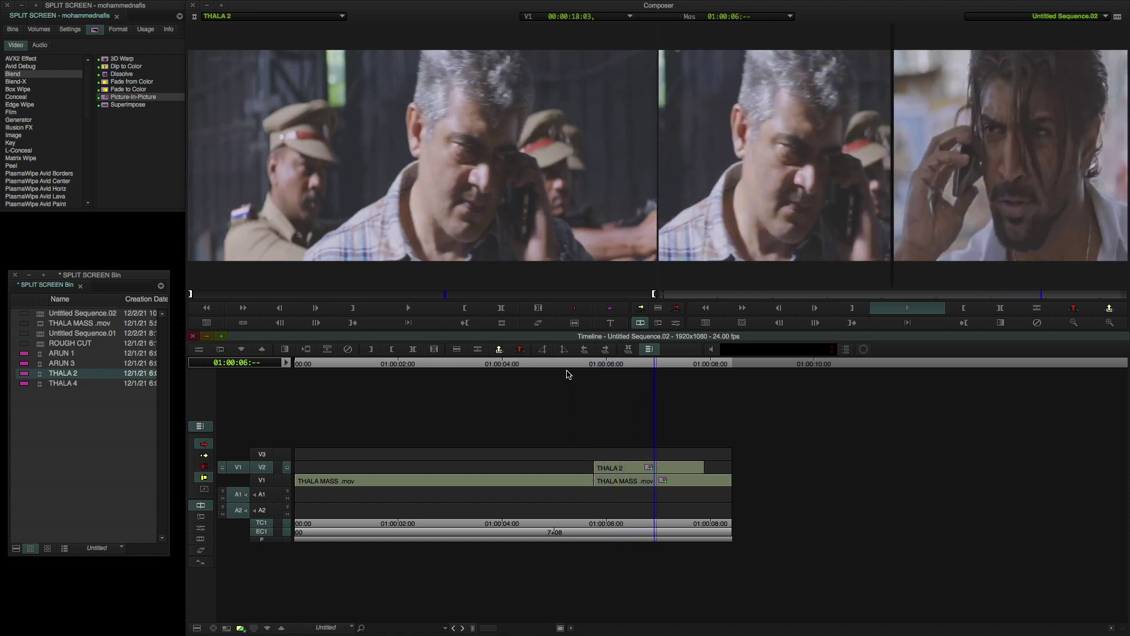
key(space)
click(655, 370)
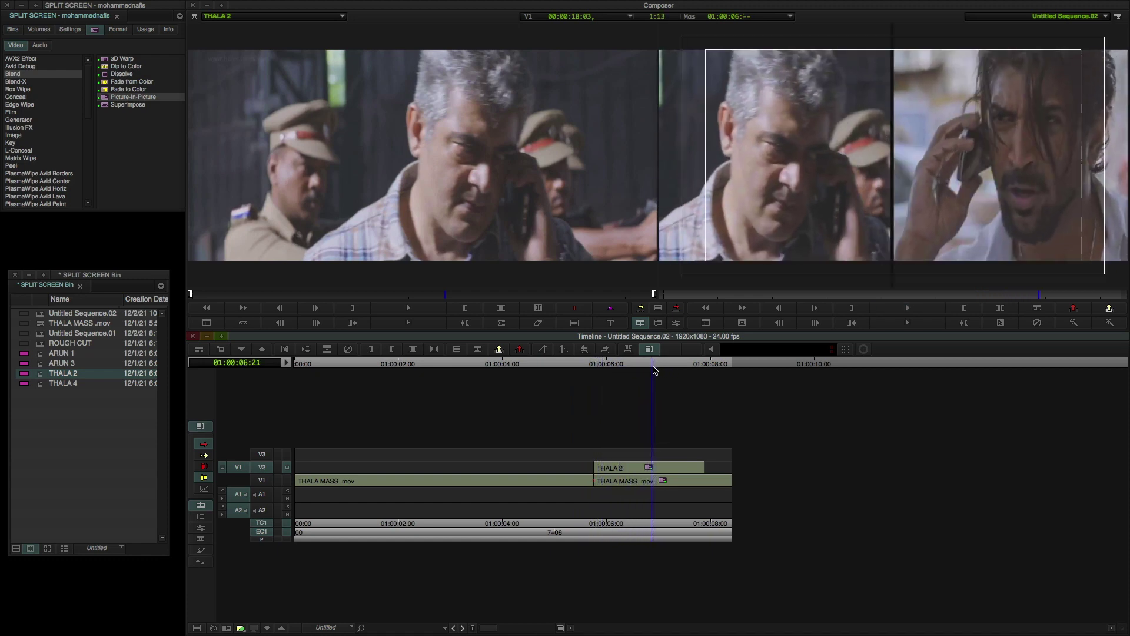
key(space)
key(space)
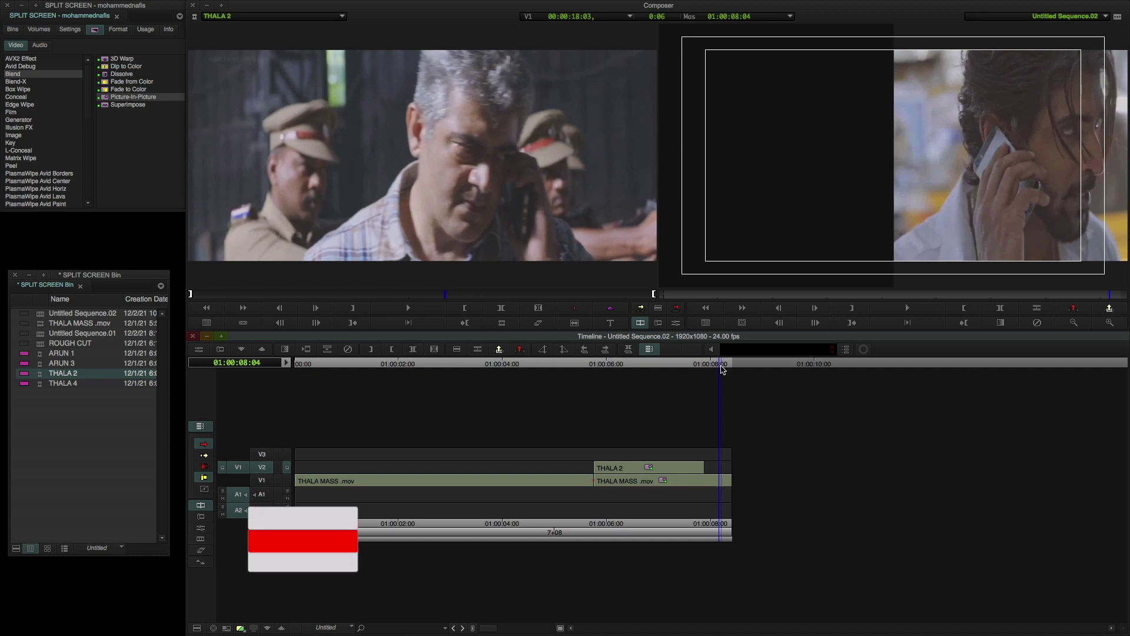
drag(724, 367, 683, 370)
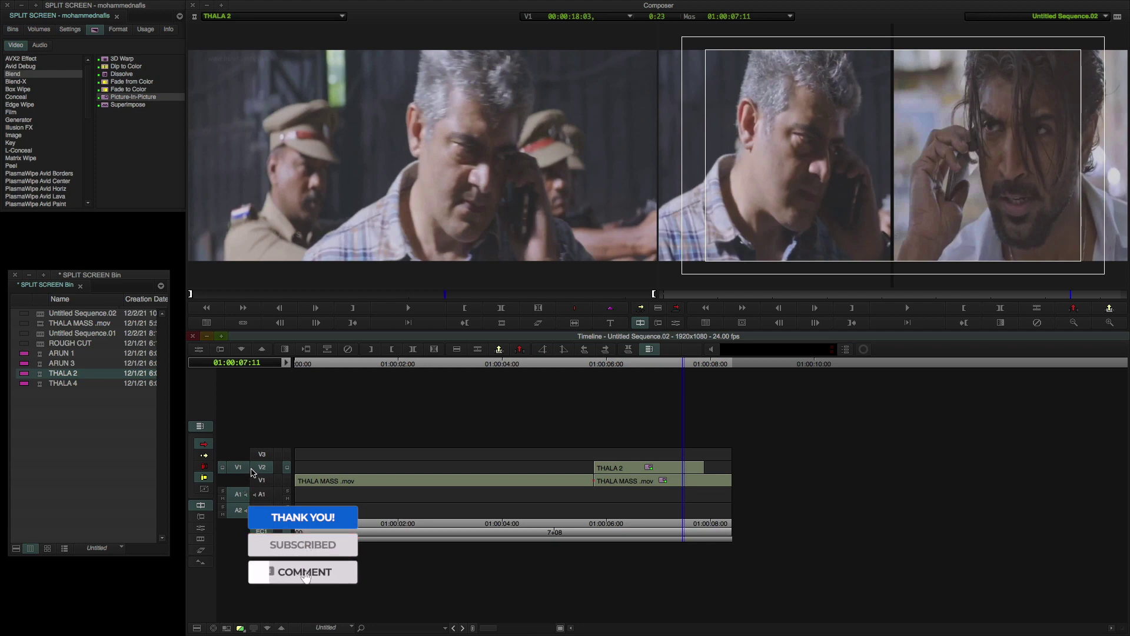
Select the THALA 2 clip and patch the source to record track V1 at 01:00:07:13
click(618, 467)
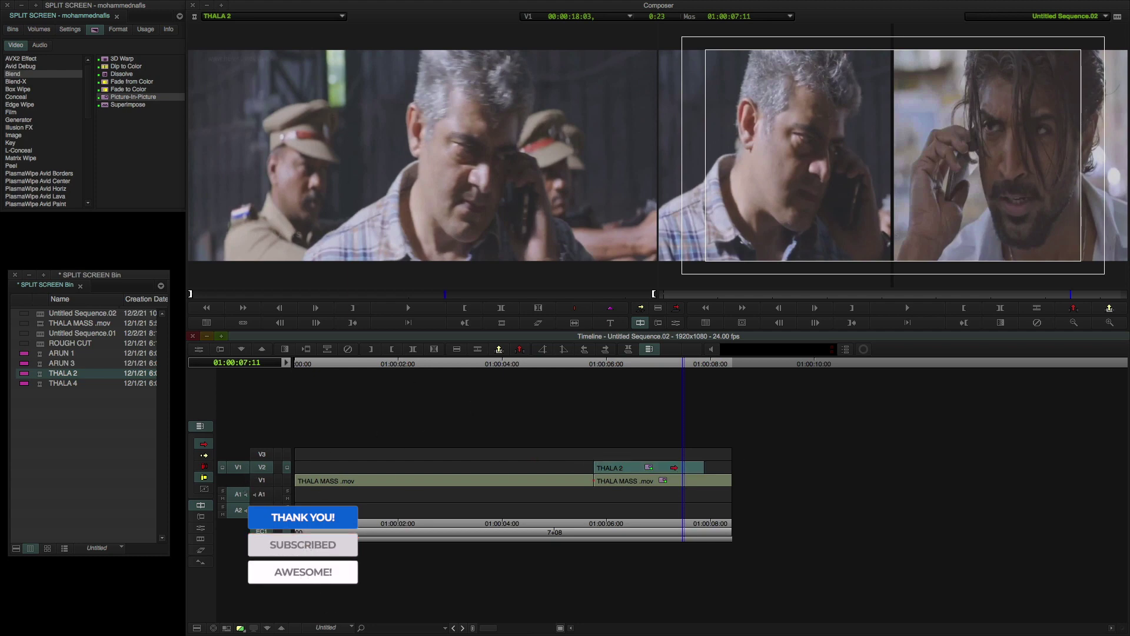
click(689, 365)
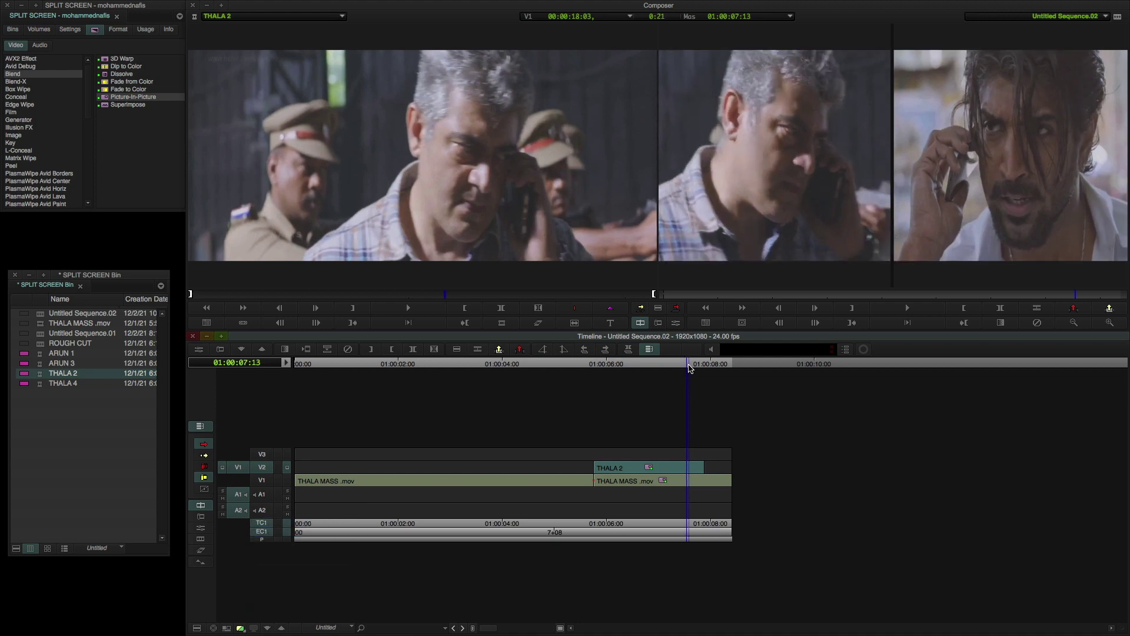
drag(238, 467, 296, 487)
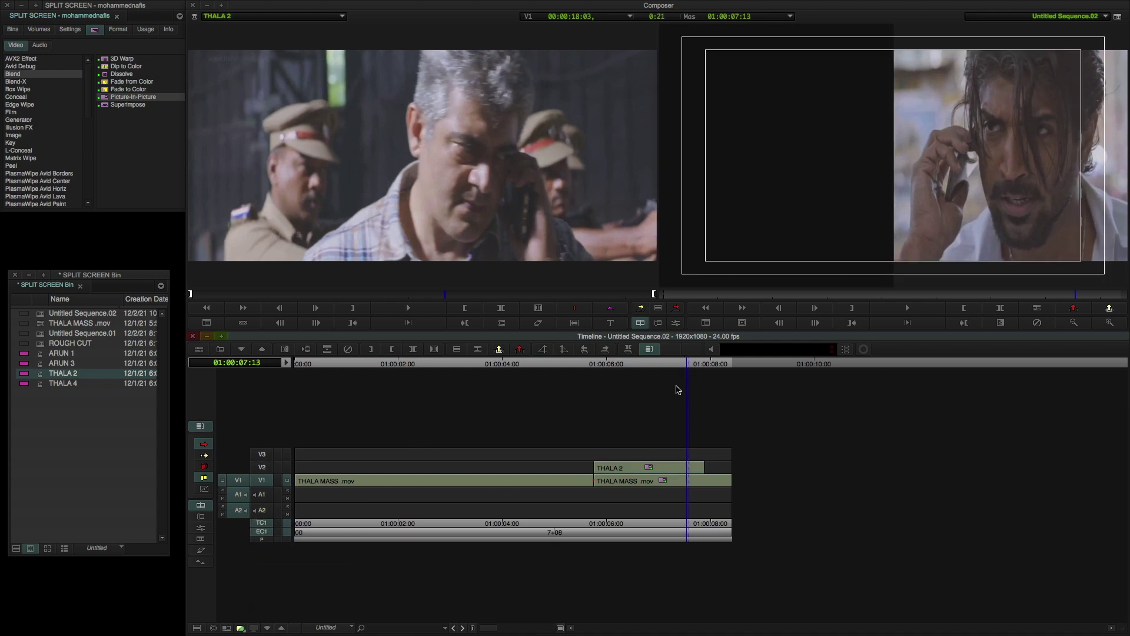
mouse_move(689, 366)
mouse_down()
mouse_move(704, 366)
mouse_move(686, 366)
mouse_up()
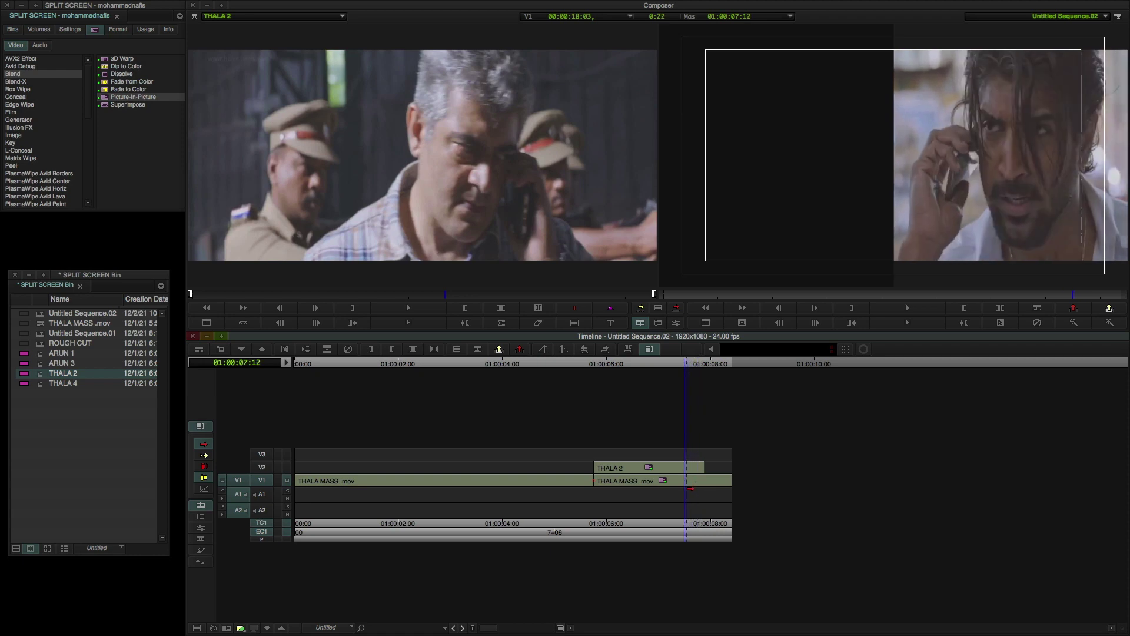
Open THALA MASS's Picture-in-Picture effect and add Position and Crop keyframes at 07:12
click(217, 353)
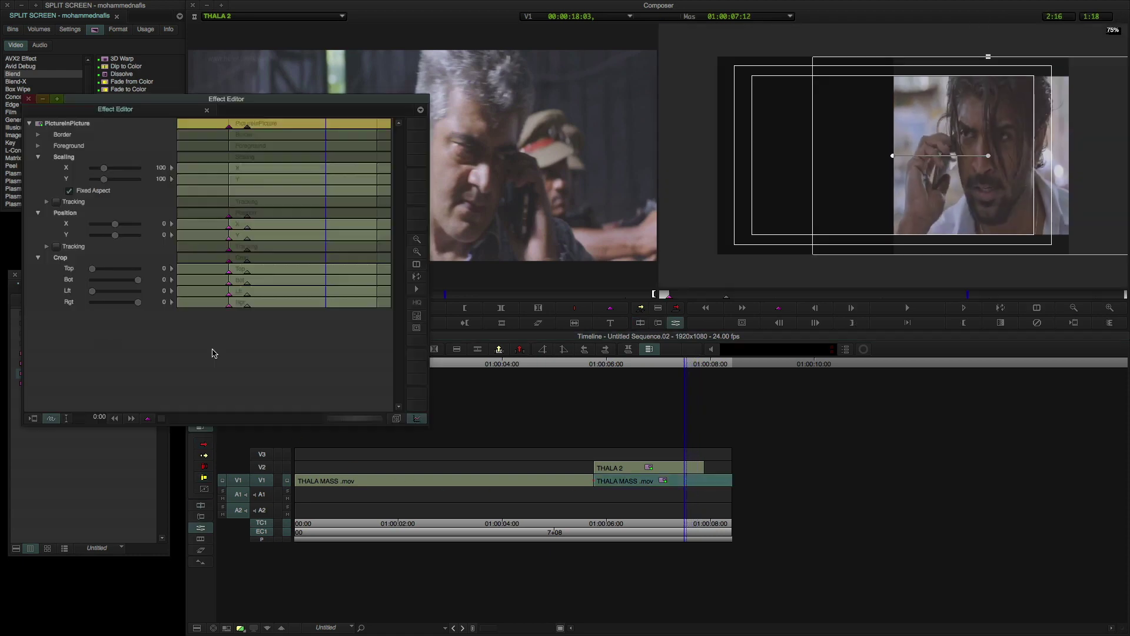
right_click(323, 219)
click(333, 225)
right_click(327, 259)
click(338, 264)
Add Position and Crop keyframes at 07:20 and jump between the two keyframes
key(space)
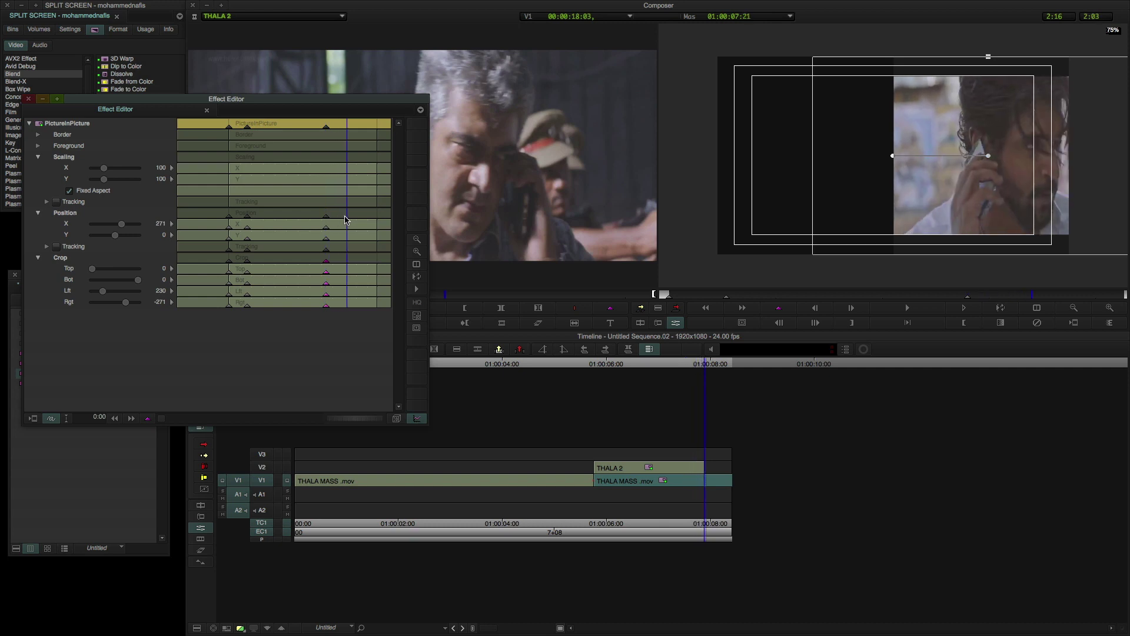
right_click(347, 220)
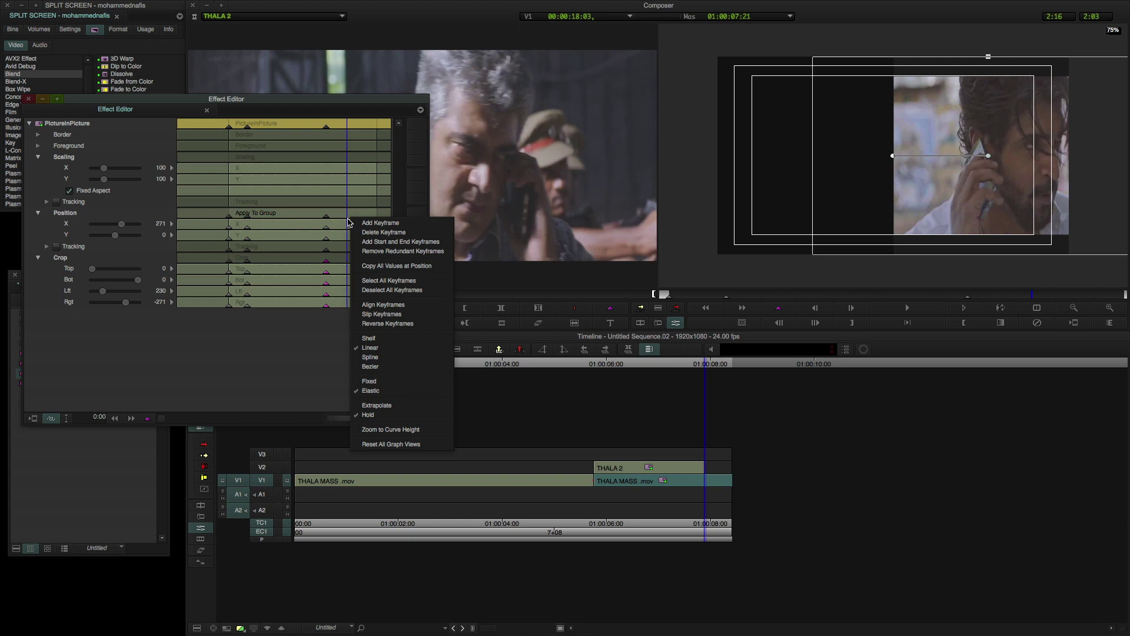
click(345, 220)
right_click(349, 220)
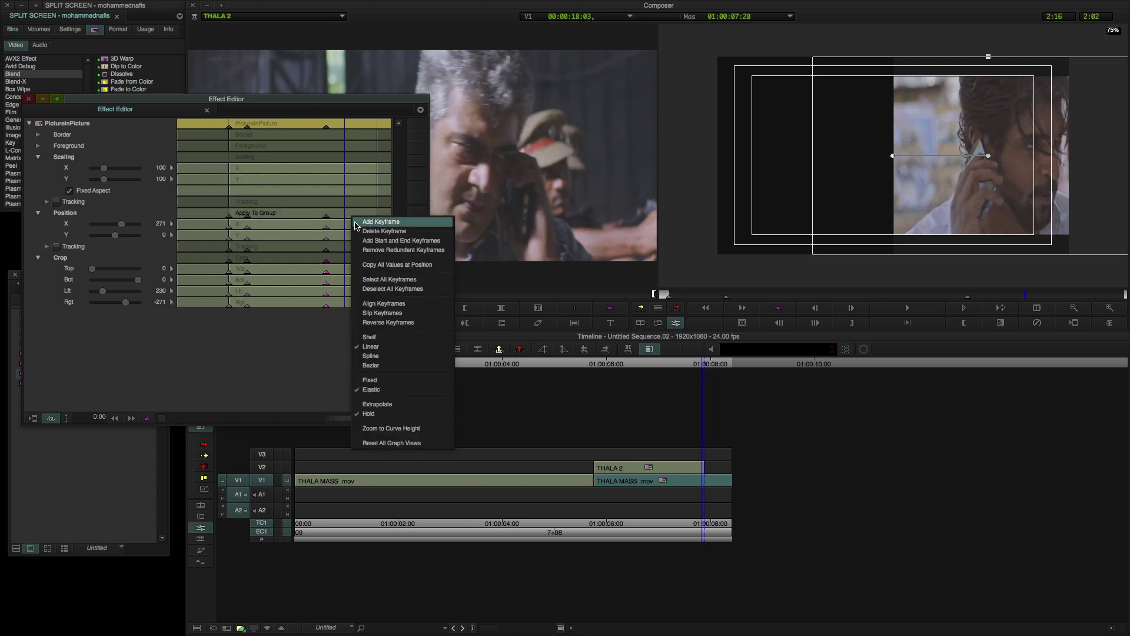
click(356, 224)
right_click(352, 269)
click(355, 270)
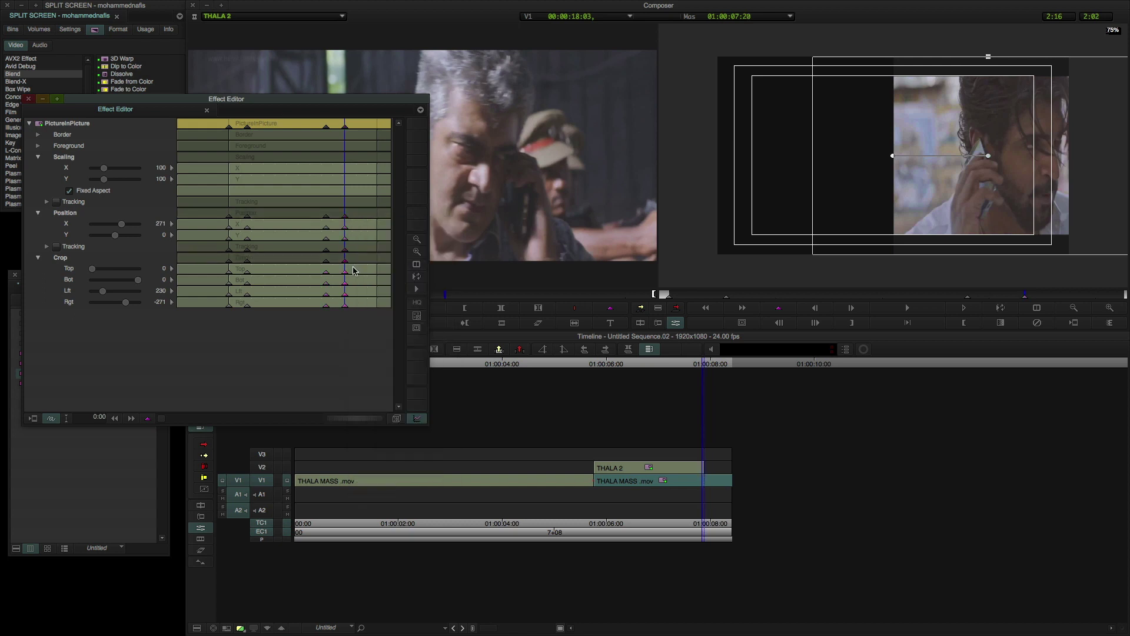
click(327, 219)
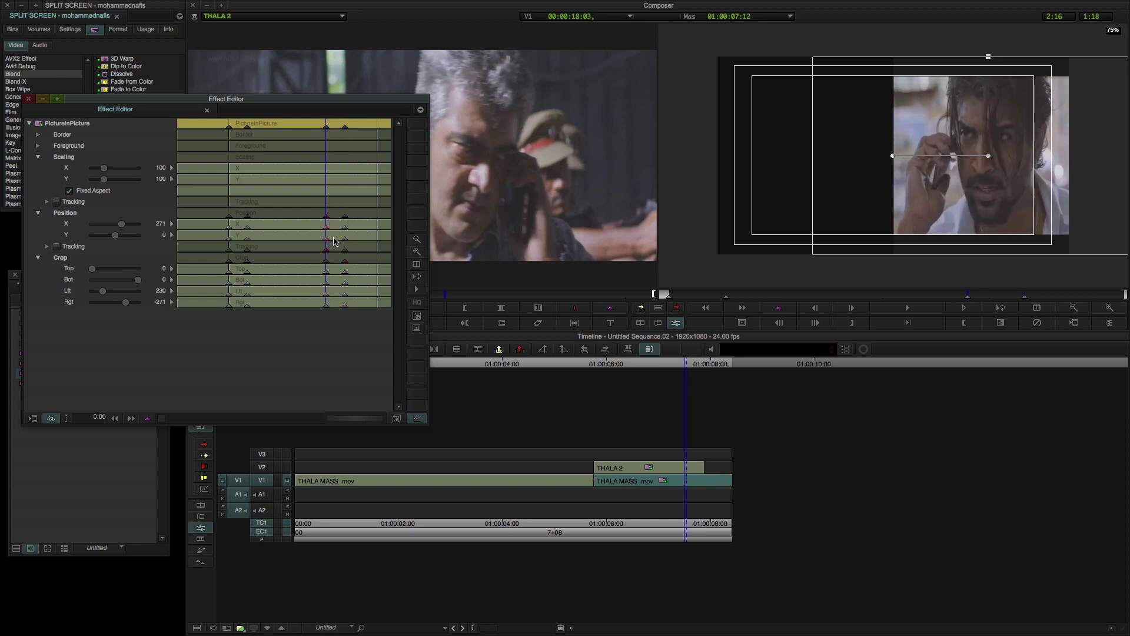
click(345, 129)
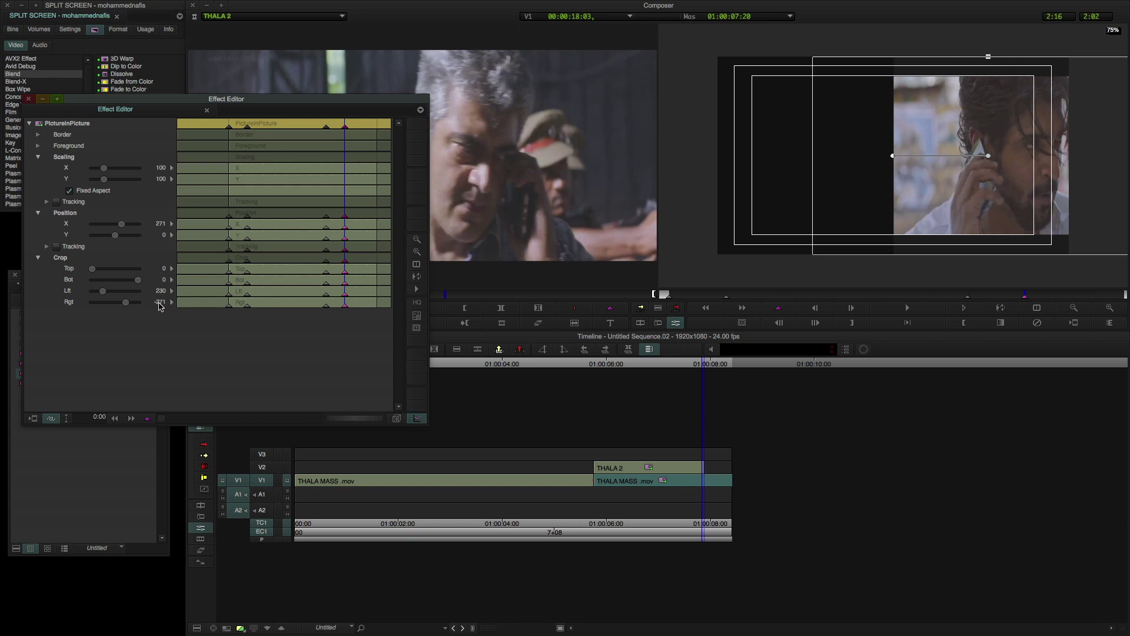
At the 07:20 keyframe set Crop Rgt, Crop Lft and Position X to 0
click(158, 302)
text(0)
key(Return)
click(160, 290)
text(0)
key(Return)
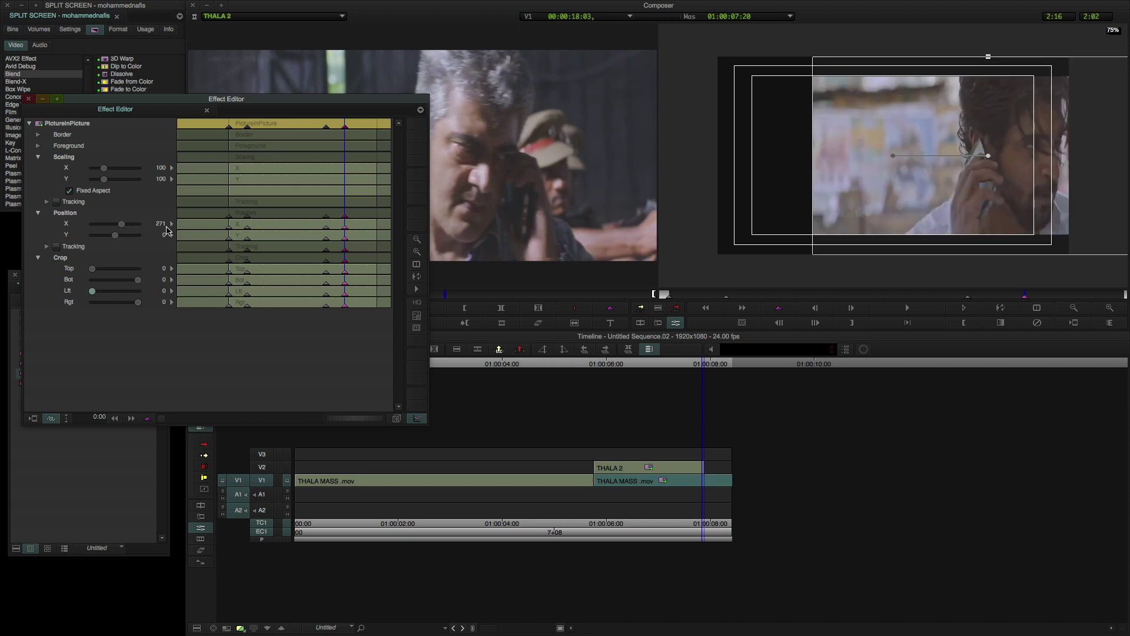
click(160, 224)
text(0)
key(Return)
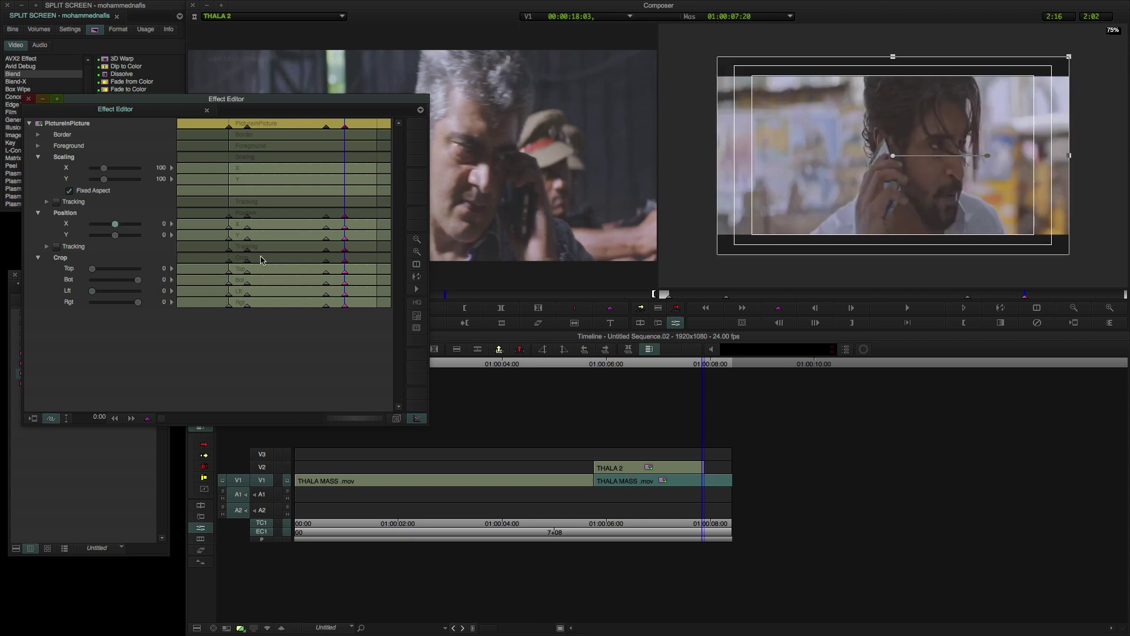
Play and step through the slide from 07:11, then close the Effect Editor
click(230, 228)
key(space)
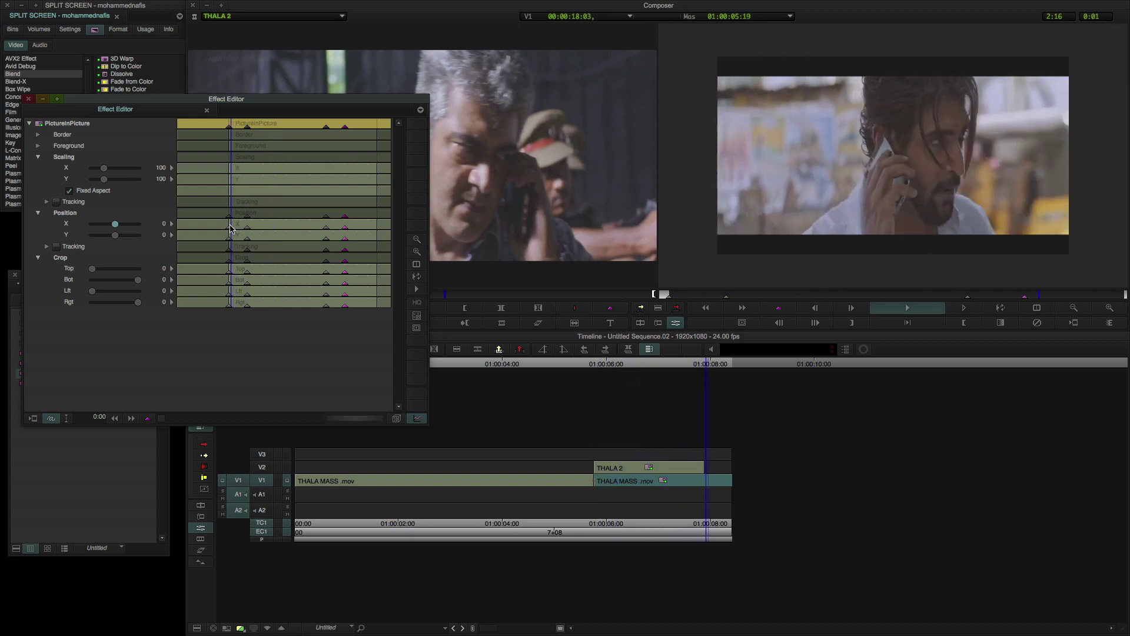
click(324, 216)
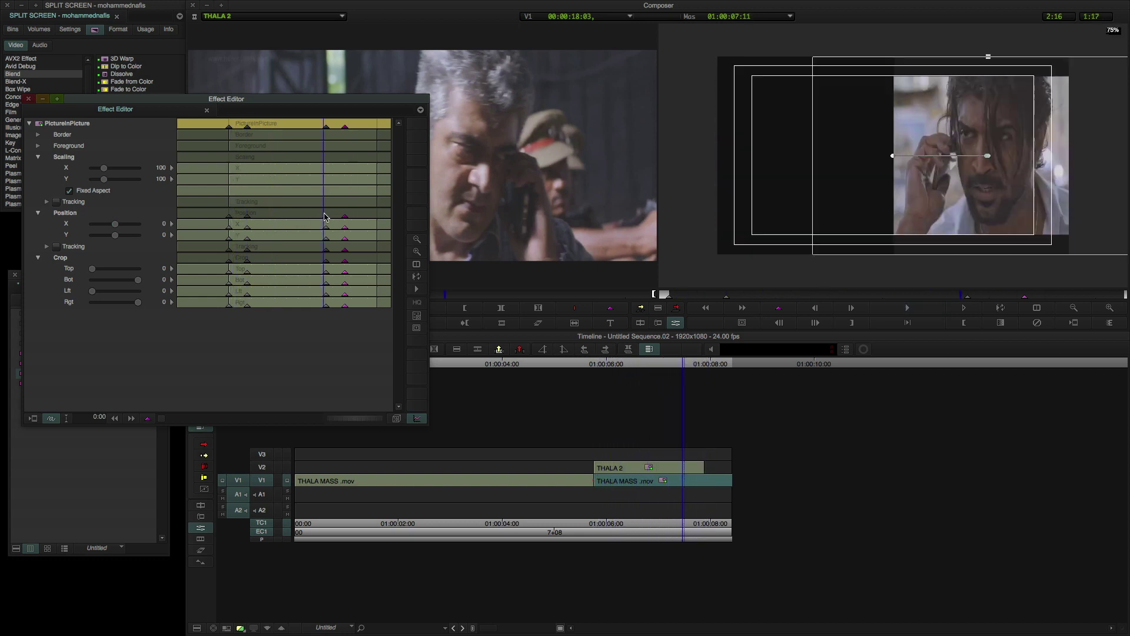
key(Right)
key(Right)
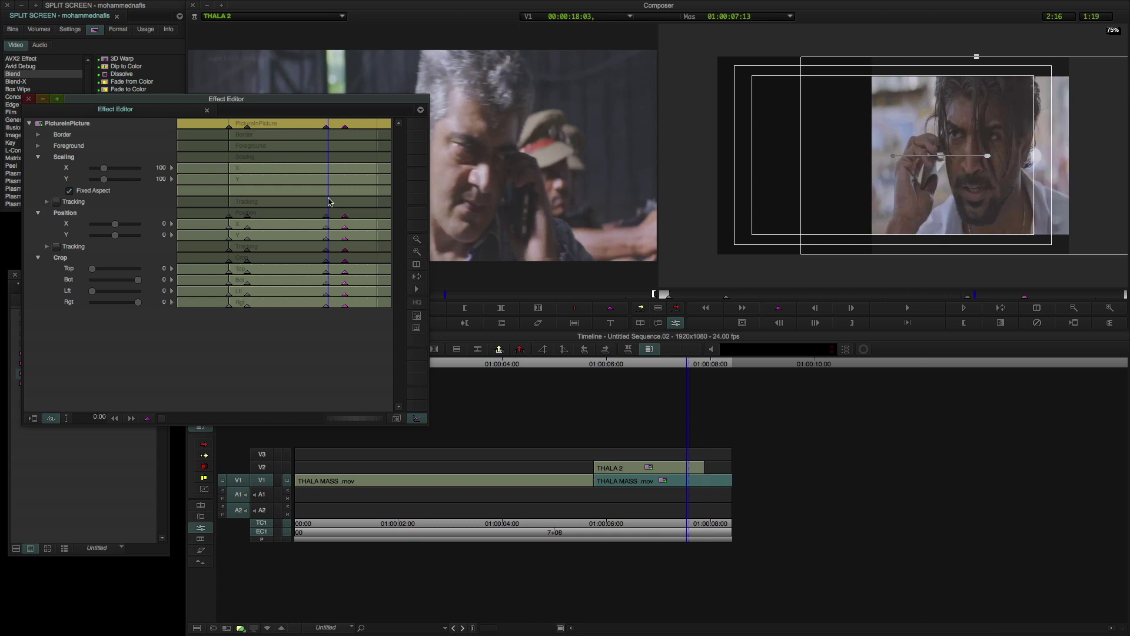
key(Right)
key(Right)
key(Right)
key(Right)
key(Right)
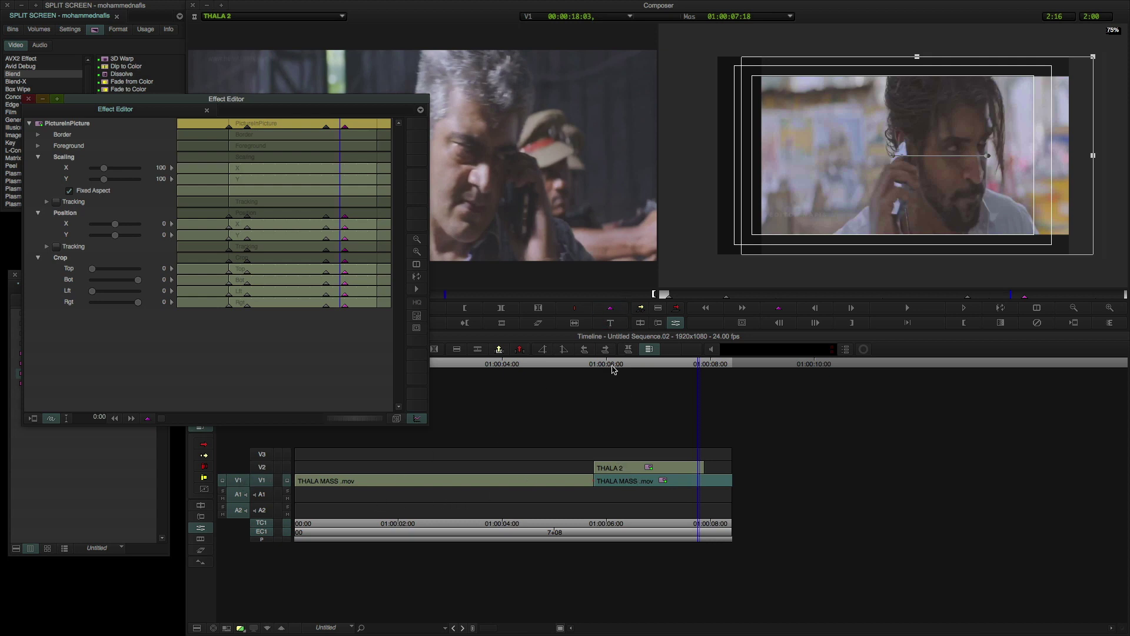
click(595, 365)
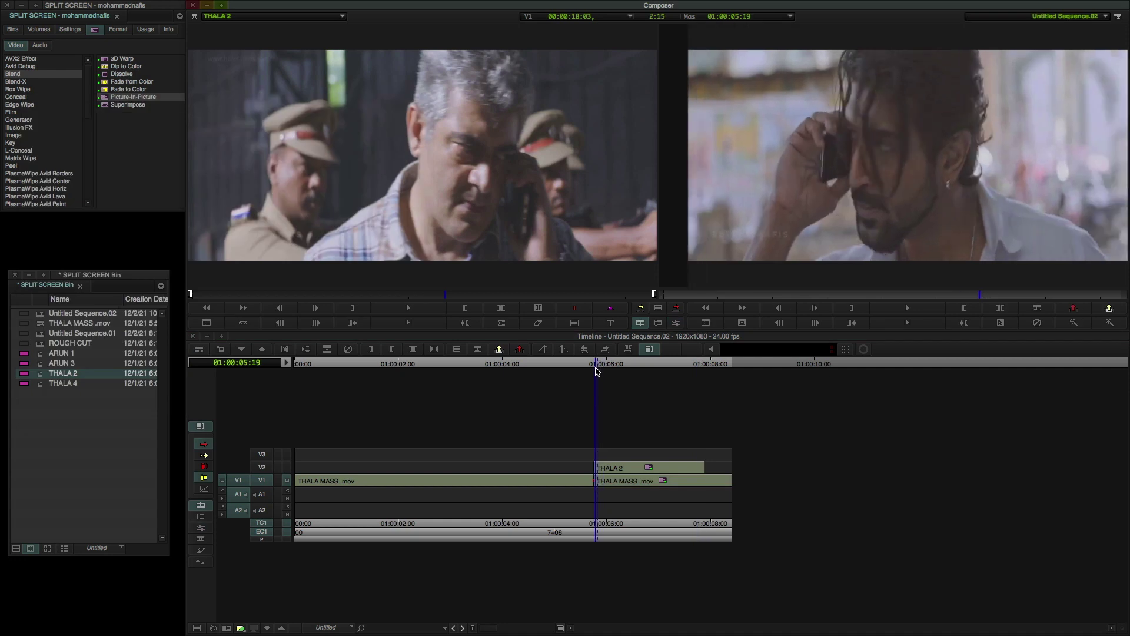
Open the V2 picture-in-picture effect settings in Effect Mode
click(200, 506)
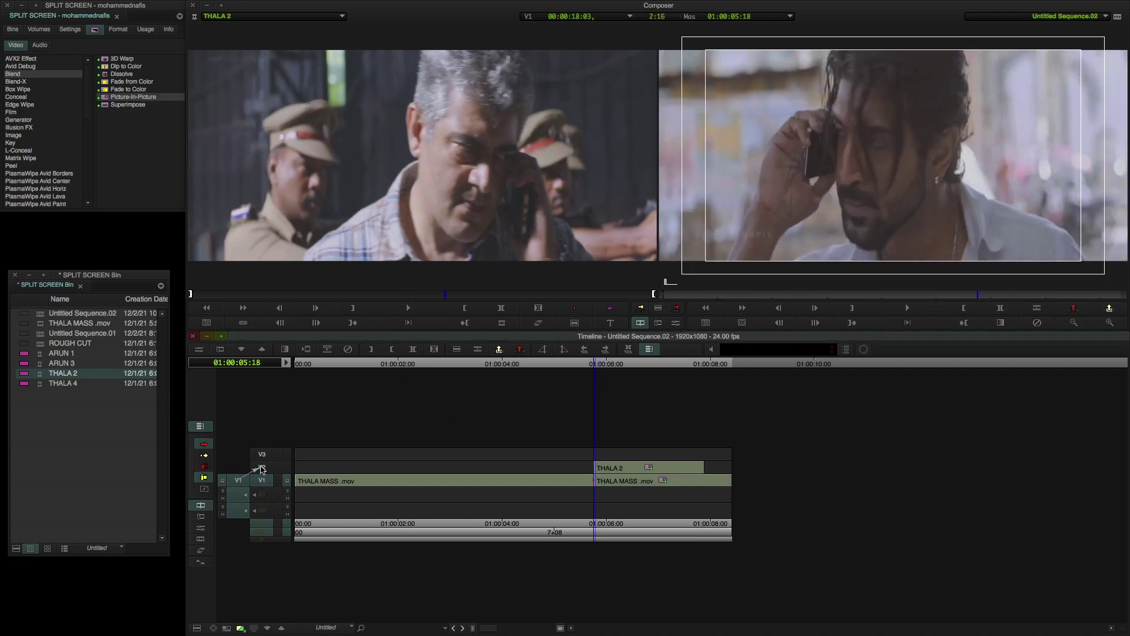
drag(237, 481, 262, 467)
click(217, 348)
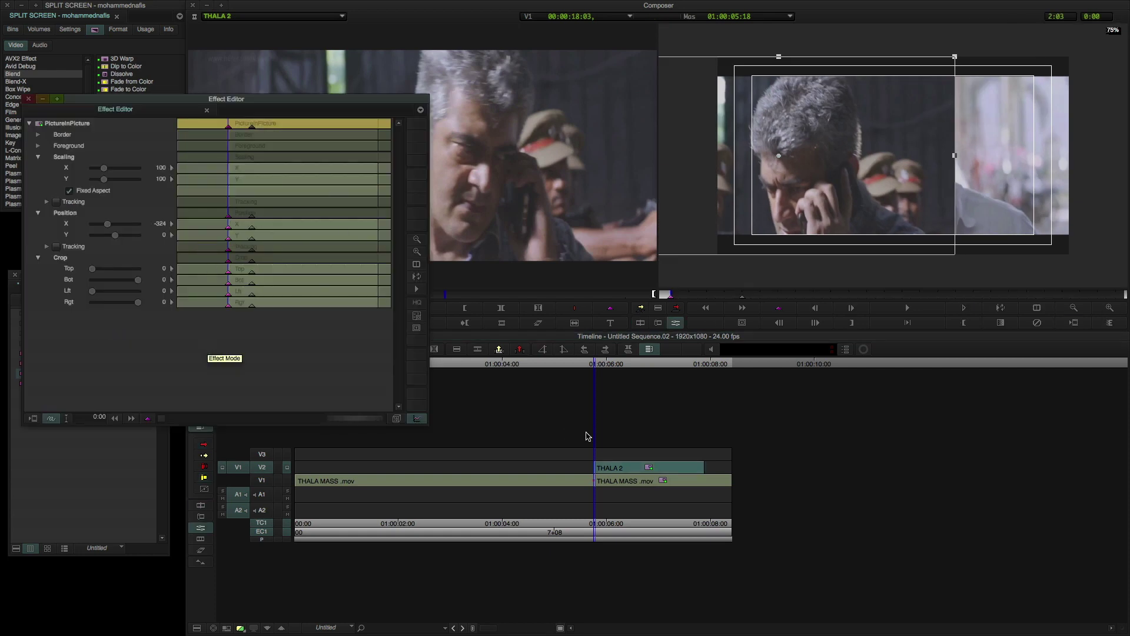
Exit Effect Mode and settle on frame 01:00:07:12, where both callers share the split
click(694, 365)
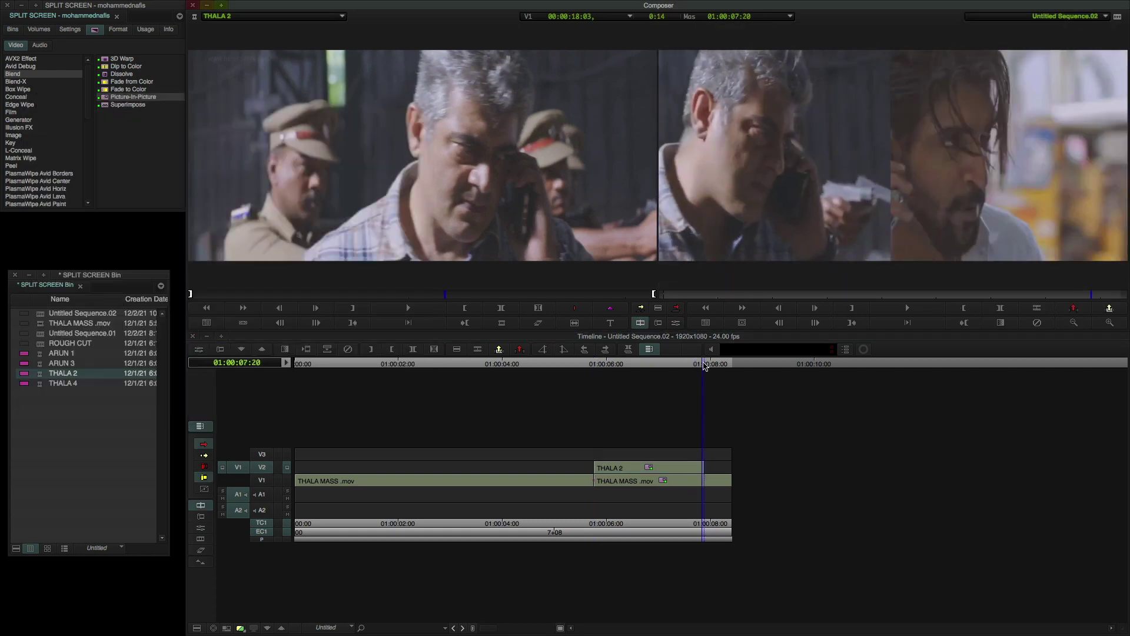
key(Right)
key(j)
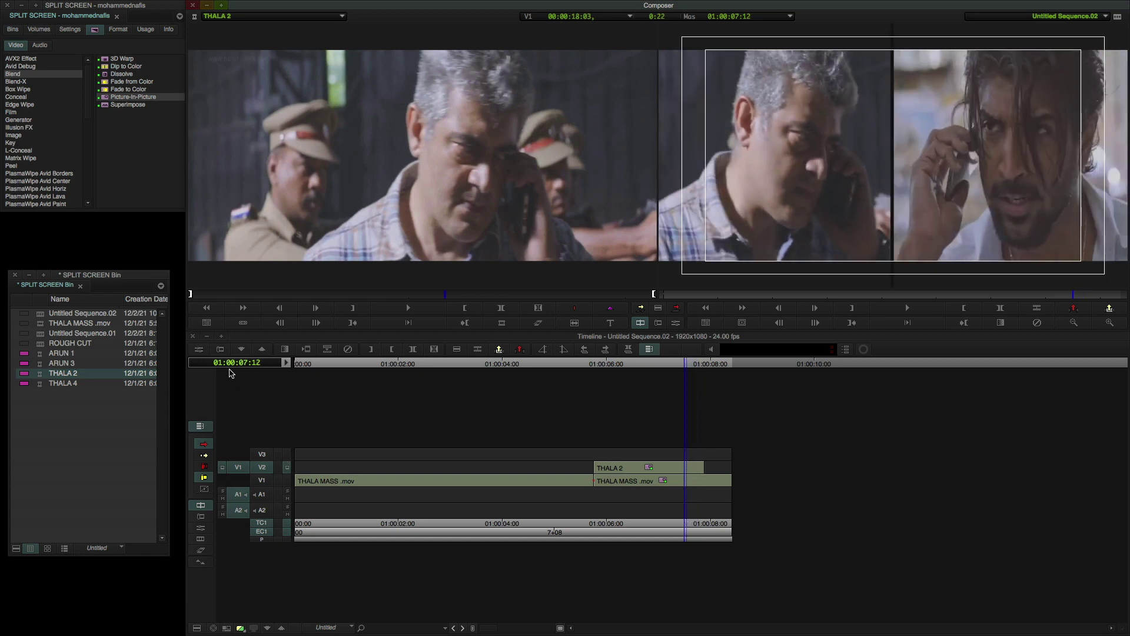
Add Position and Crop keyframes on the picture-in-picture at frame 07:12
click(199, 350)
right_click(354, 220)
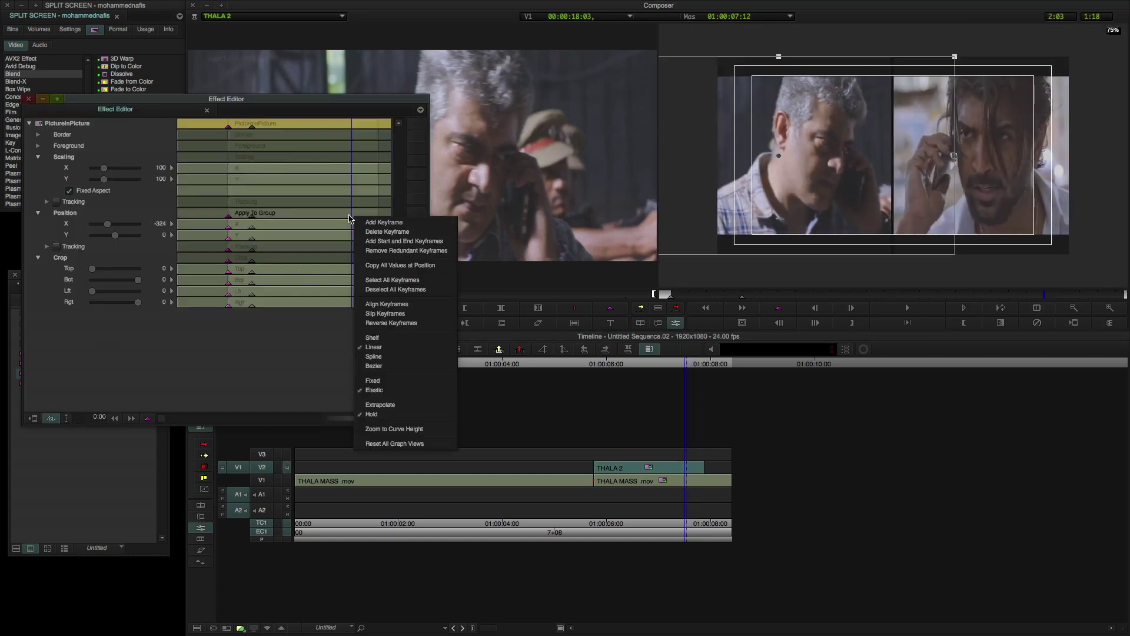
click(362, 221)
right_click(348, 263)
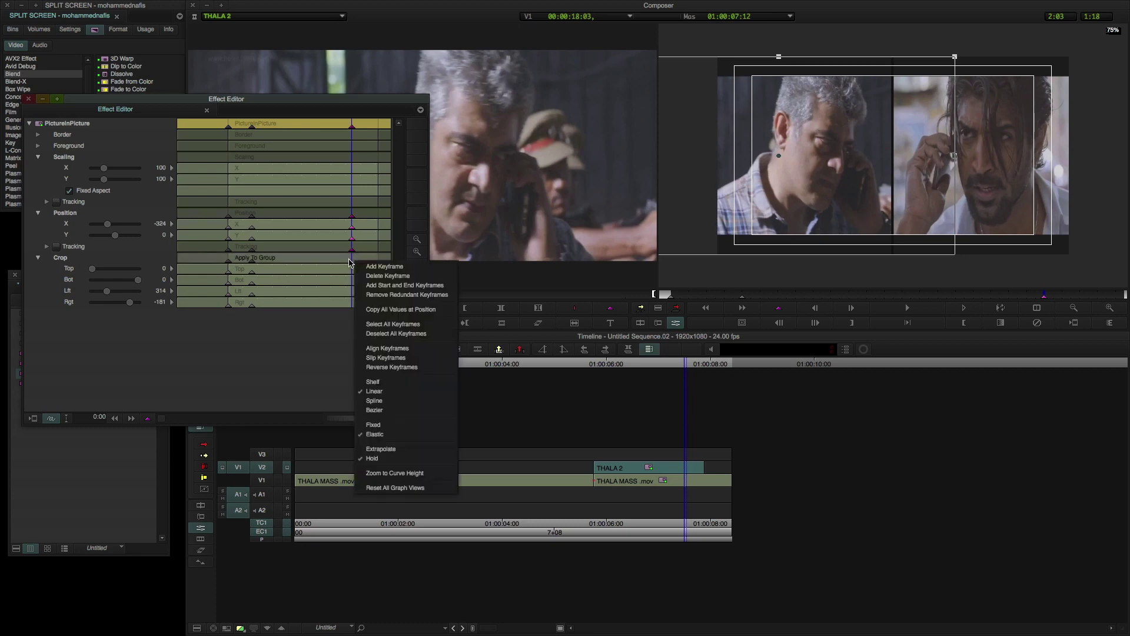
click(360, 266)
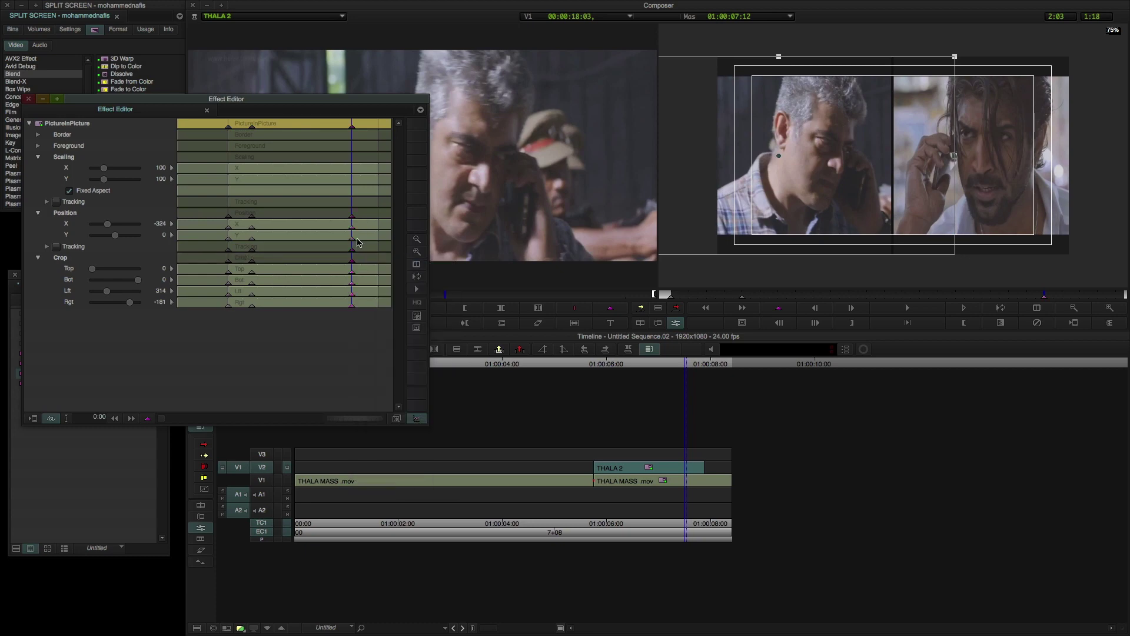
Add matching Position and Crop keyframes at 07:20, then return to 07:12
drag(361, 219, 384, 221)
right_click(376, 214)
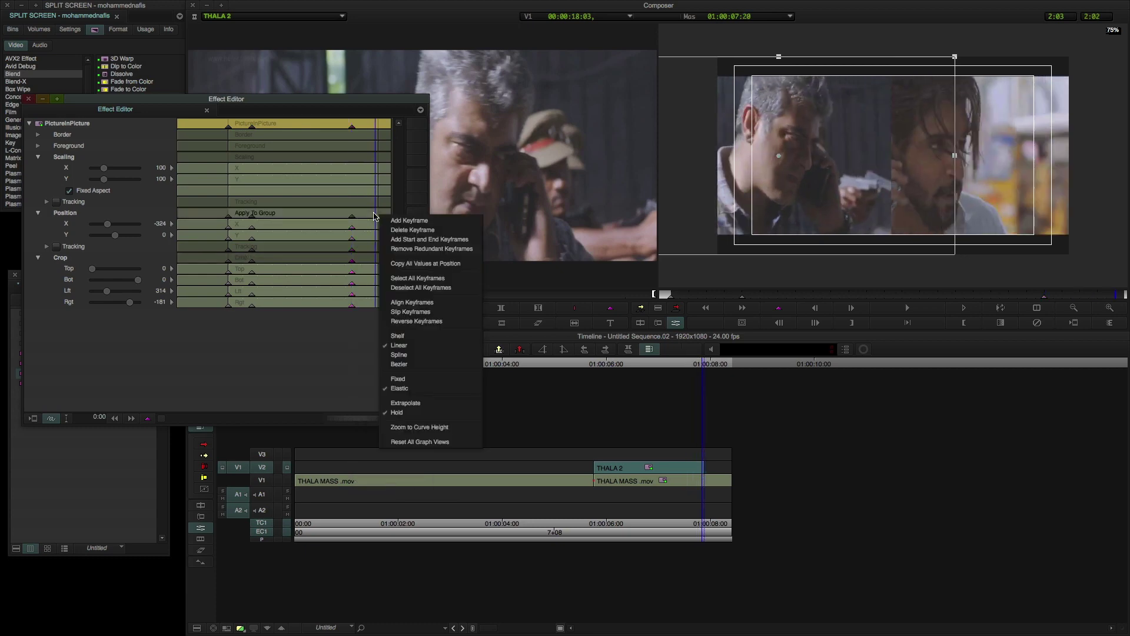
click(390, 218)
right_click(375, 265)
click(388, 268)
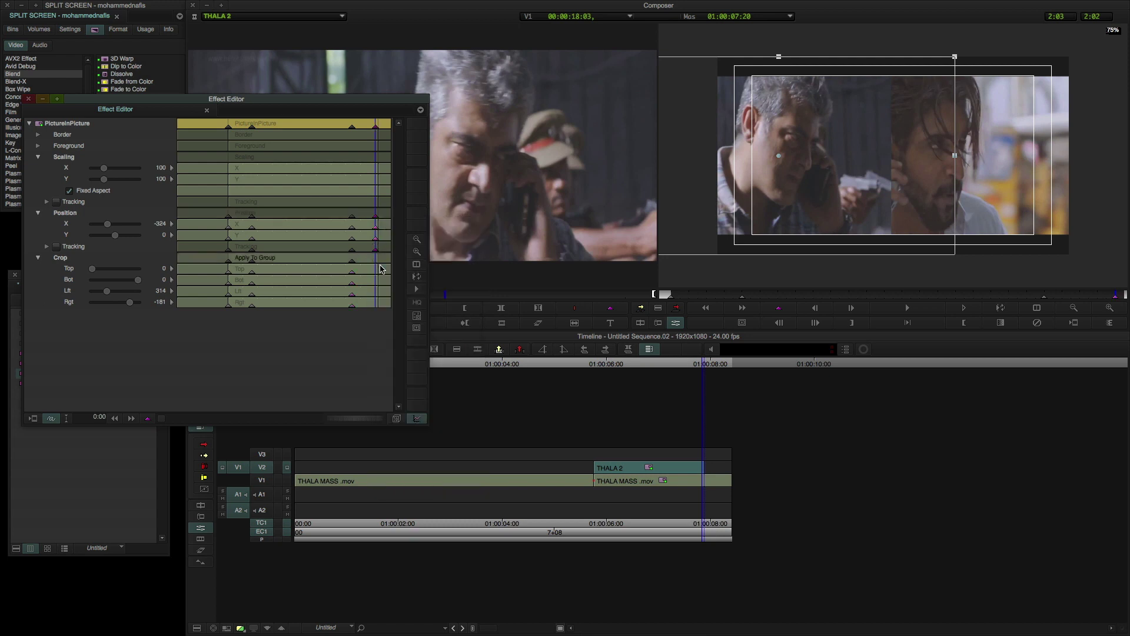
drag(371, 219, 352, 215)
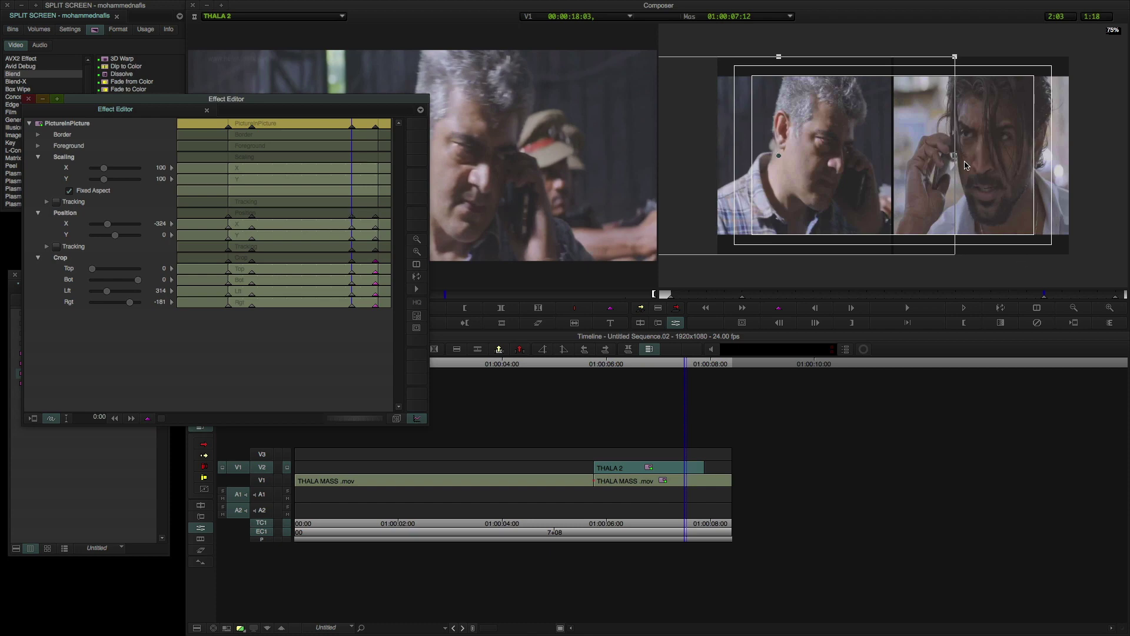
Scrub to preview the split, collapse the crop settings, and land on the 07:12 keyframes
click(356, 213)
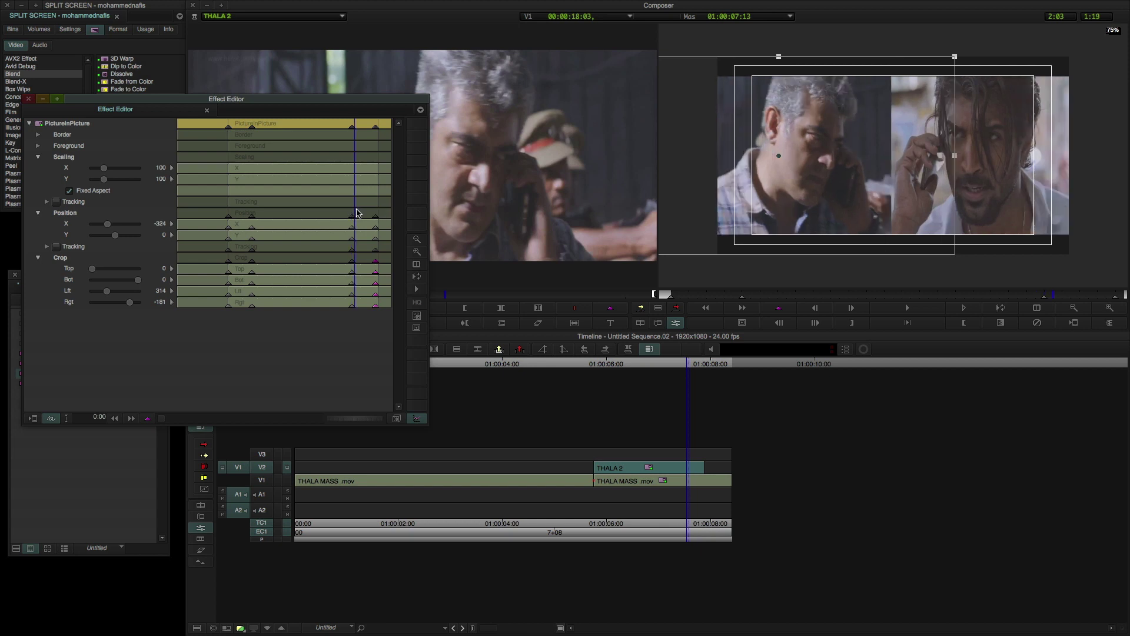
drag(356, 213, 375, 218)
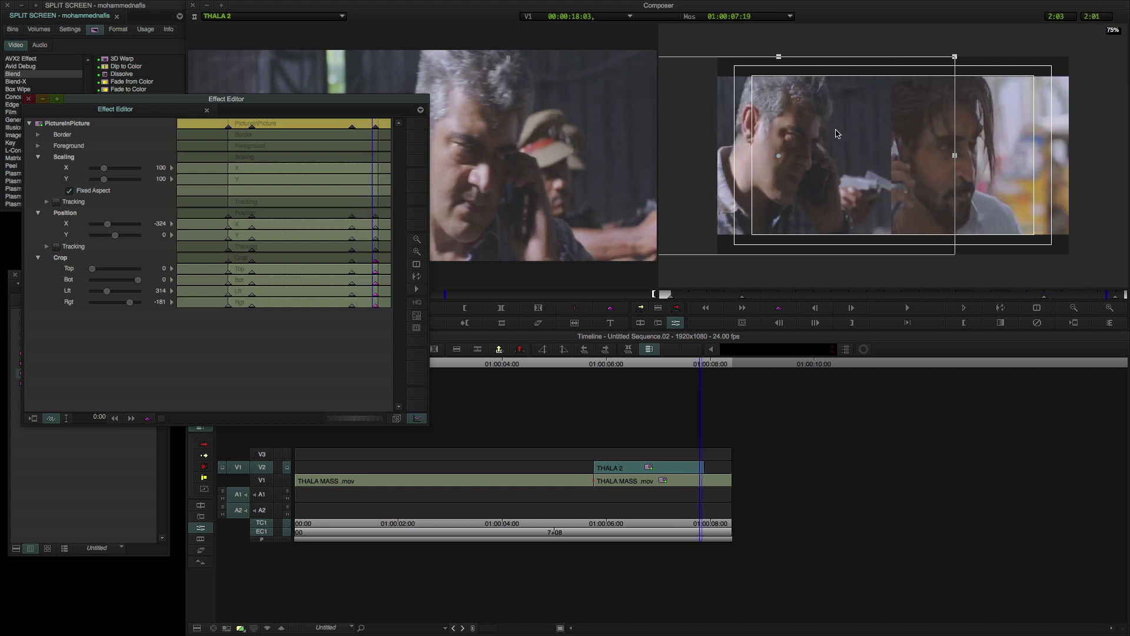
click(38, 260)
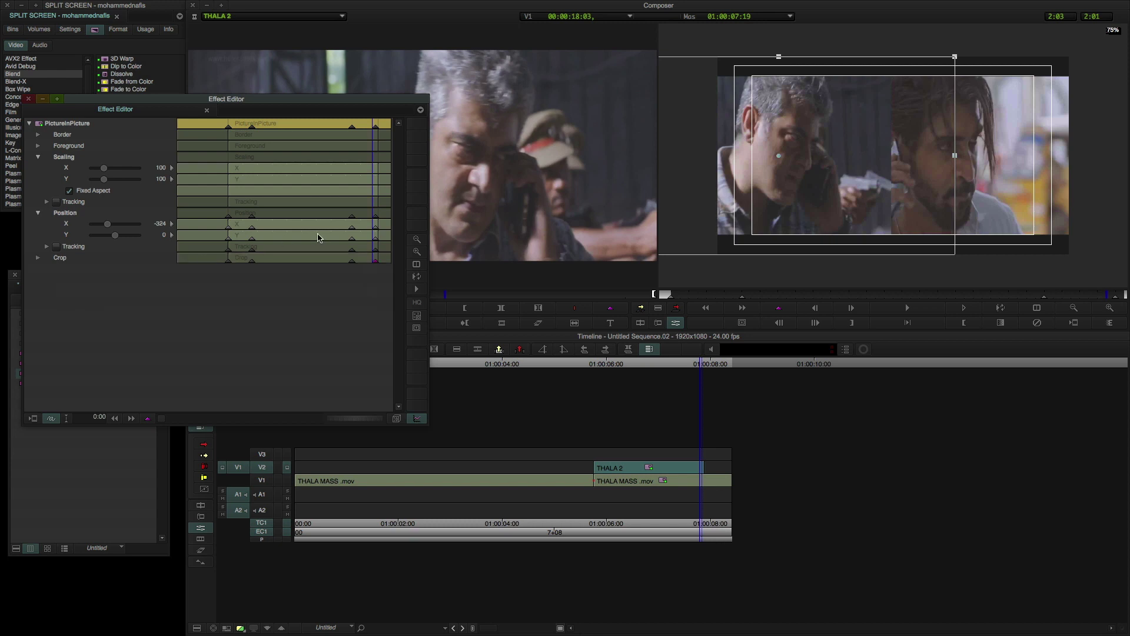
click(352, 212)
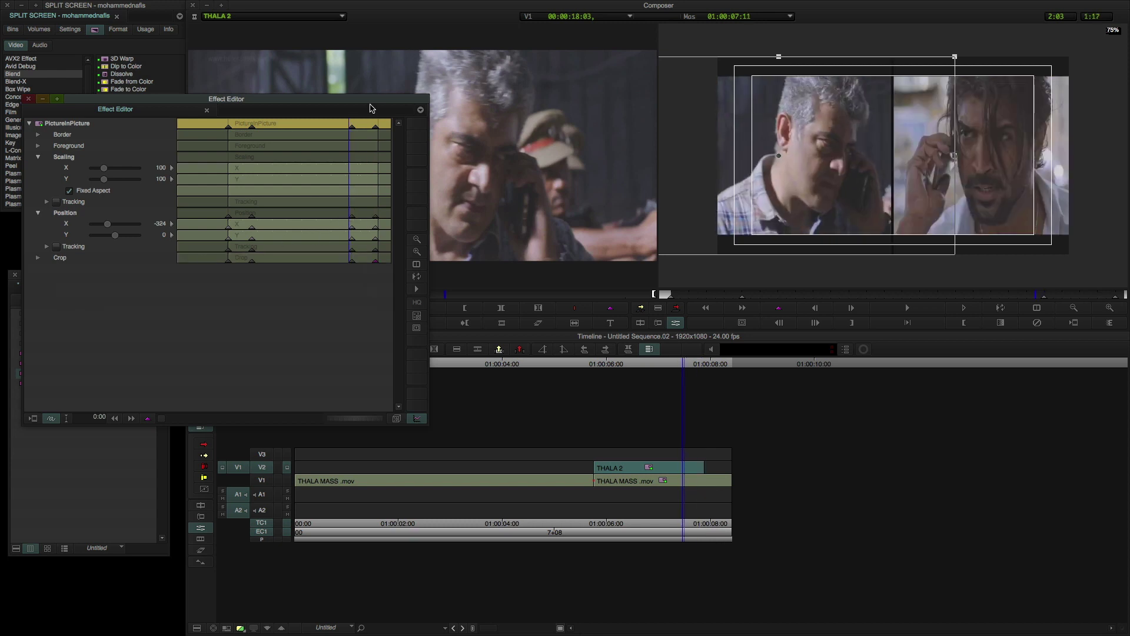
click(353, 129)
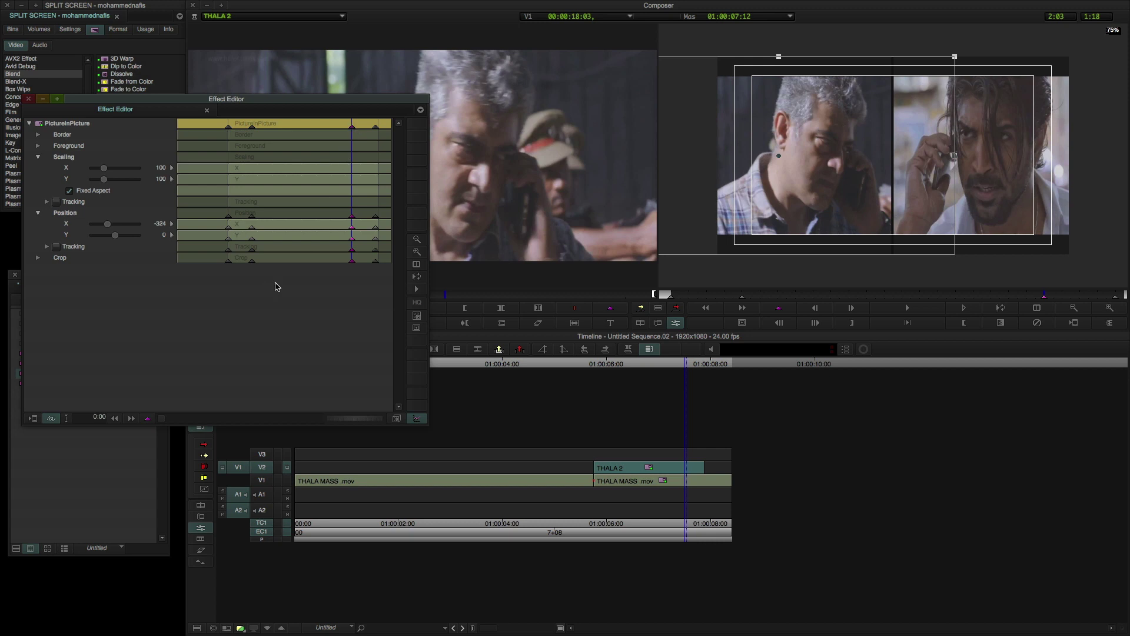
Add a 07:13 position keyframe and slide the picture-in-picture further left
key(Right)
right_click(356, 220)
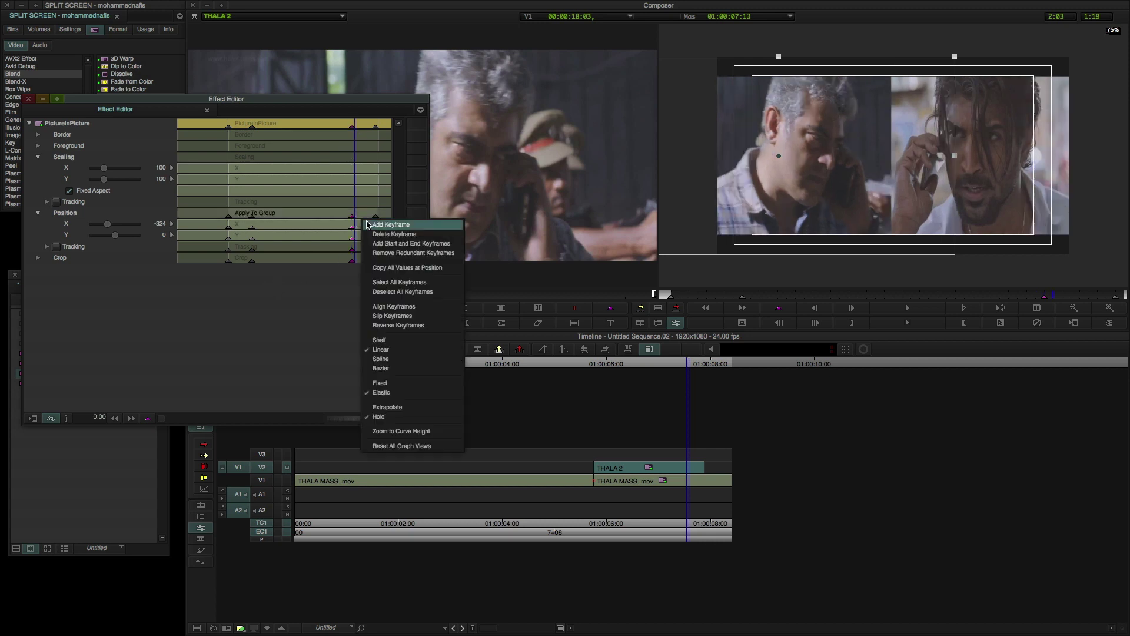
click(376, 223)
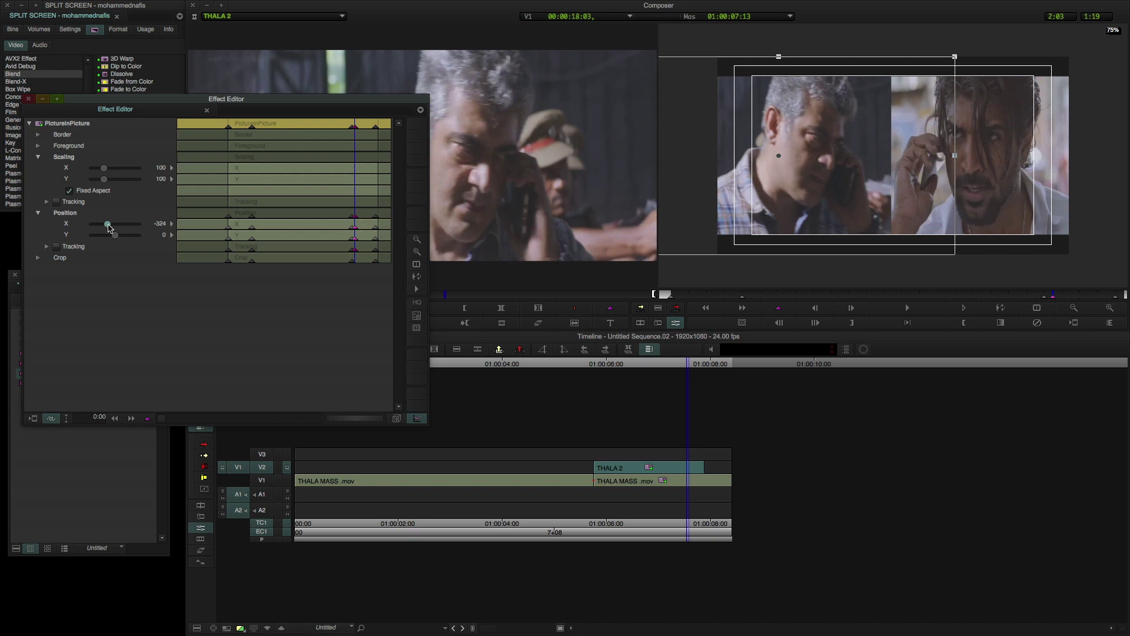
drag(108, 225, 108, 228)
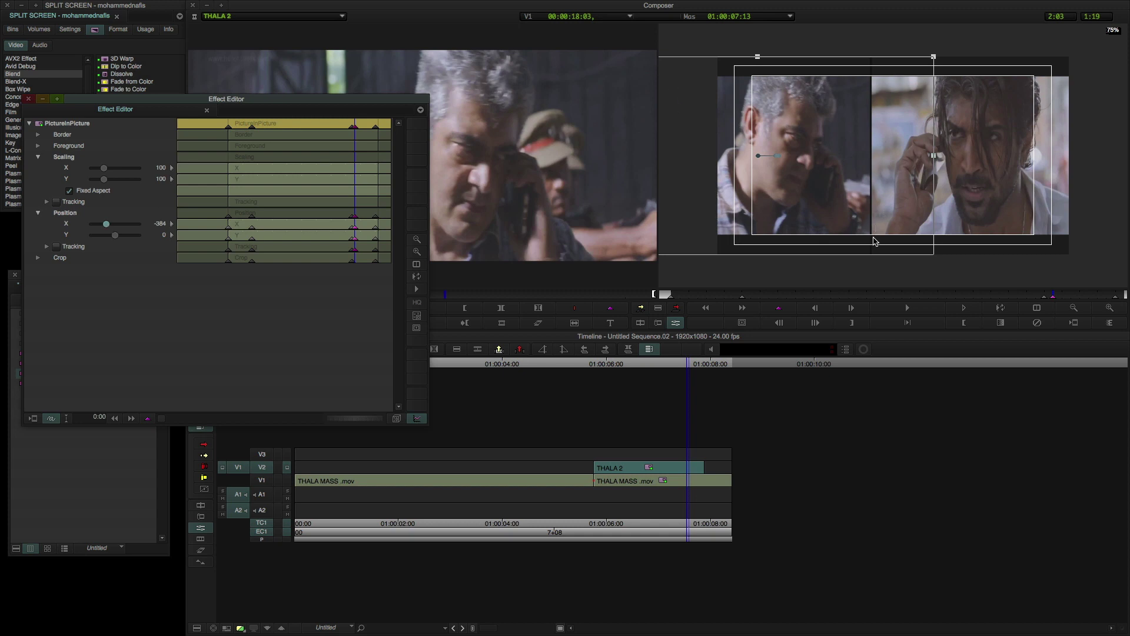
drag(874, 241, 874, 242)
Add a 07:14 position keyframe and move the picture-in-picture further left
drag(355, 220, 358, 221)
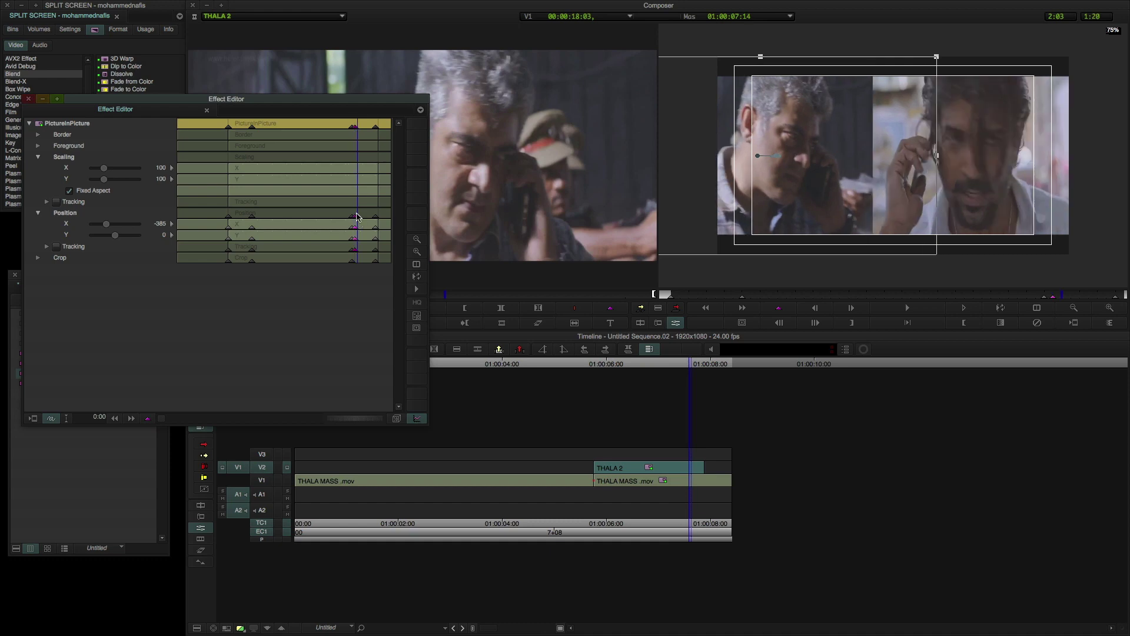
right_click(357, 217)
click(369, 225)
drag(107, 227, 106, 227)
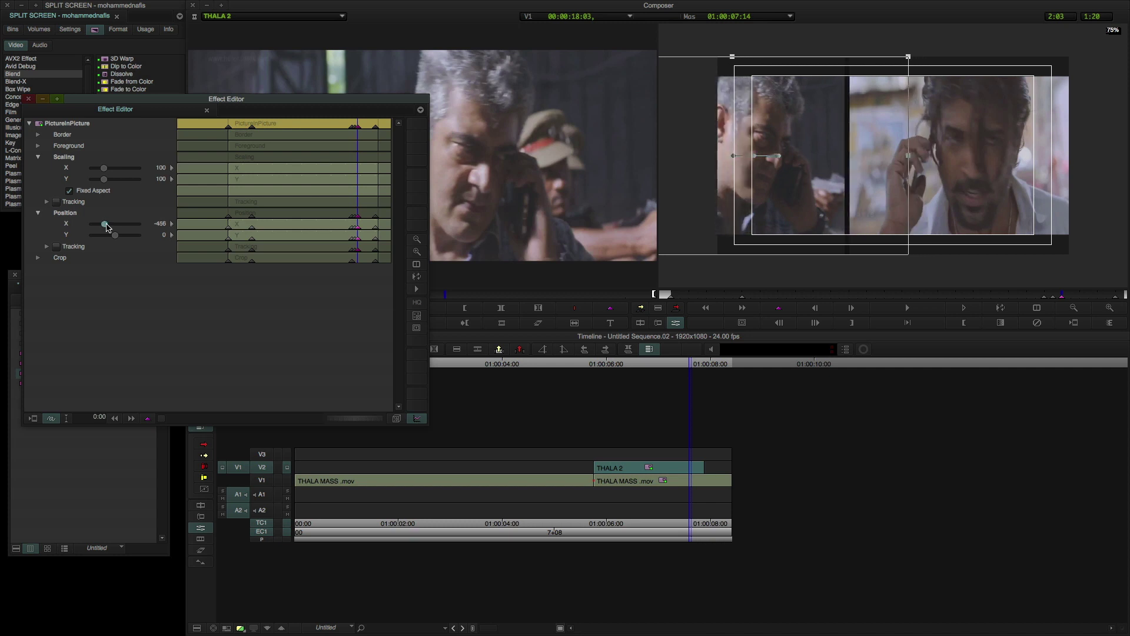
drag(107, 227, 107, 227)
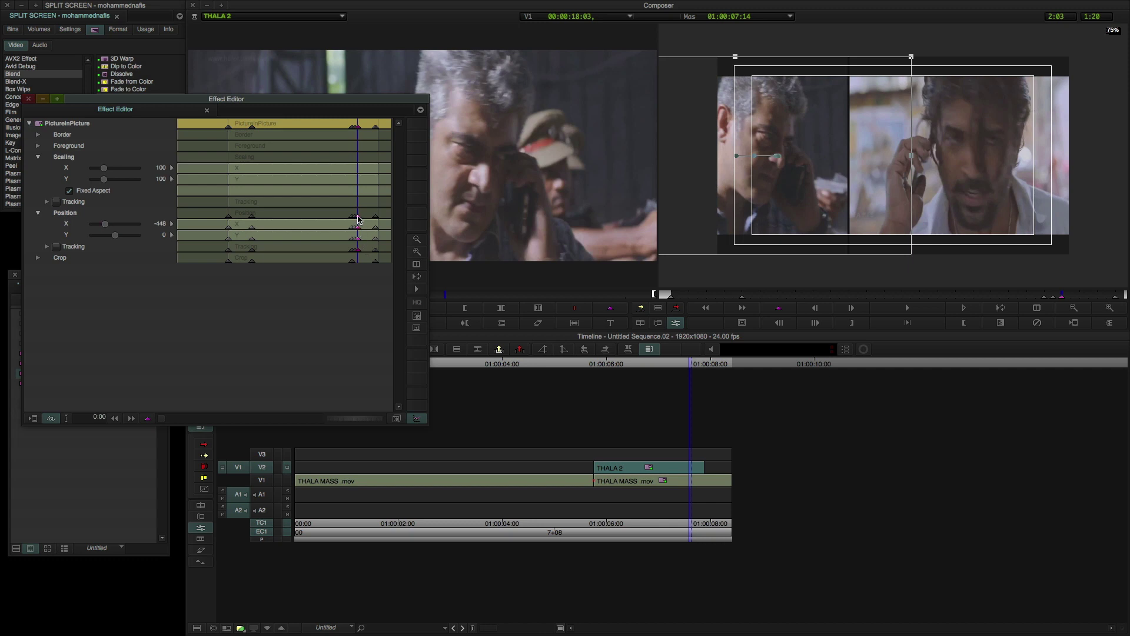
Add a 07:15 position keyframe with Position X at -511
drag(358, 219, 366, 222)
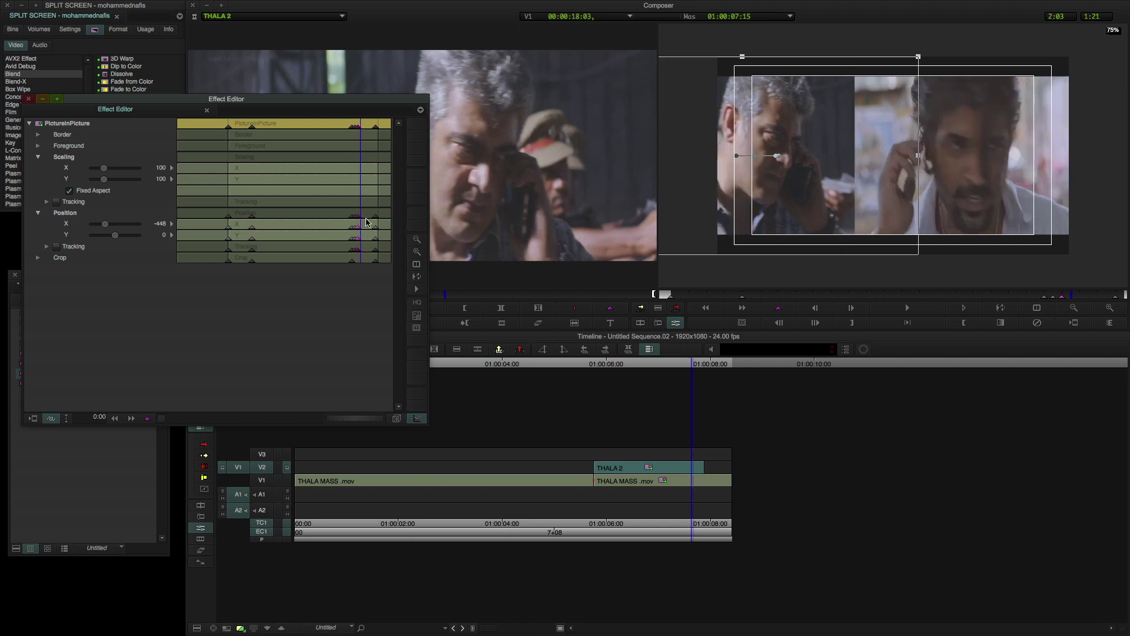
right_click(363, 221)
click(388, 223)
drag(105, 224, 109, 225)
drag(108, 227, 107, 226)
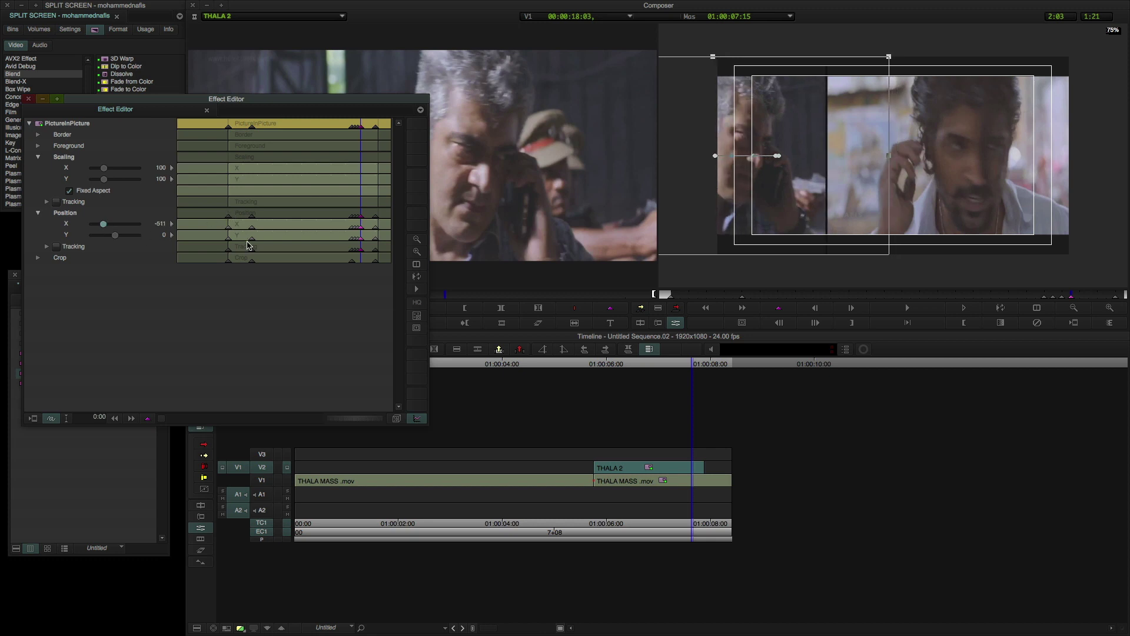
Add a 07:16 position keyframe and push the picture-in-picture further left
right_click(372, 221)
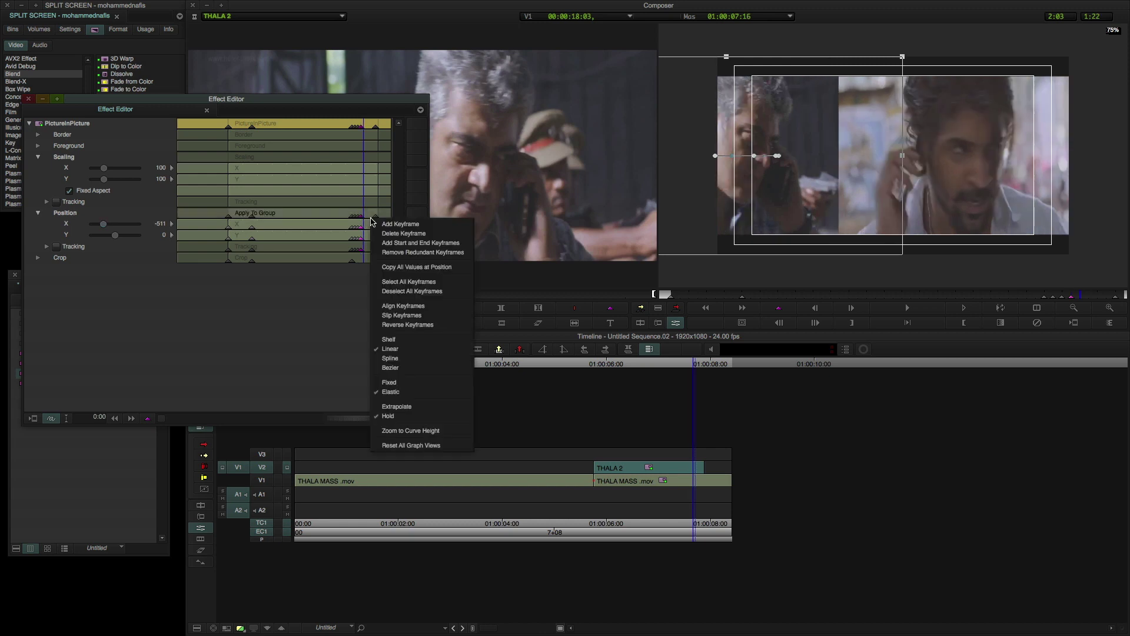
click(392, 224)
drag(101, 227, 107, 230)
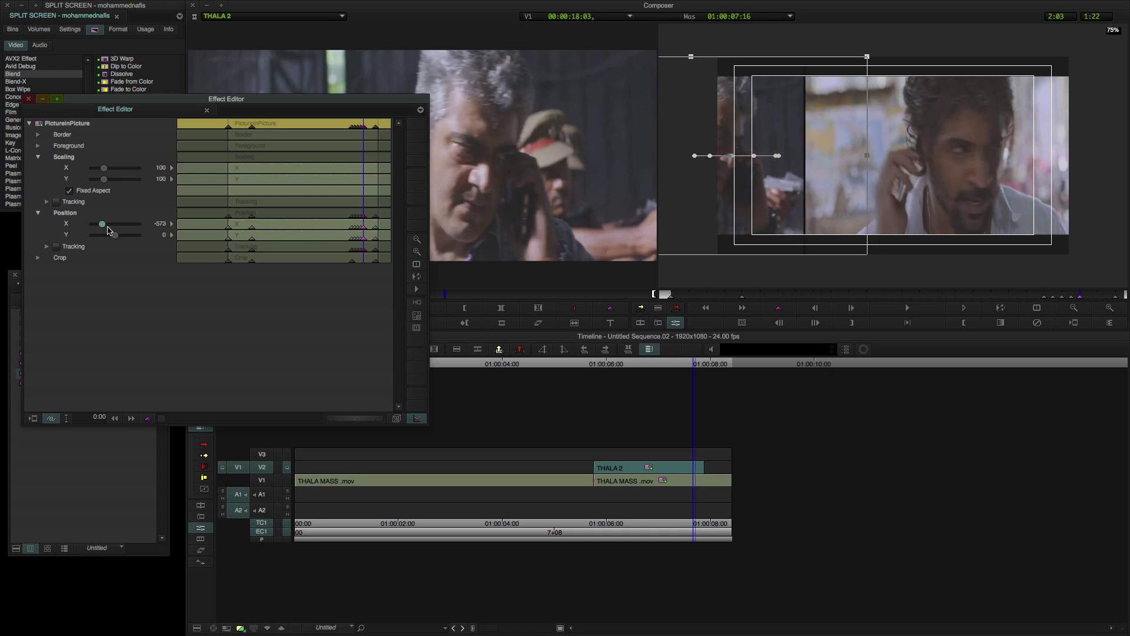
drag(109, 229, 109, 230)
Add a 07:17 position keyframe with Position X at -636, then move to 07:18
key(Right)
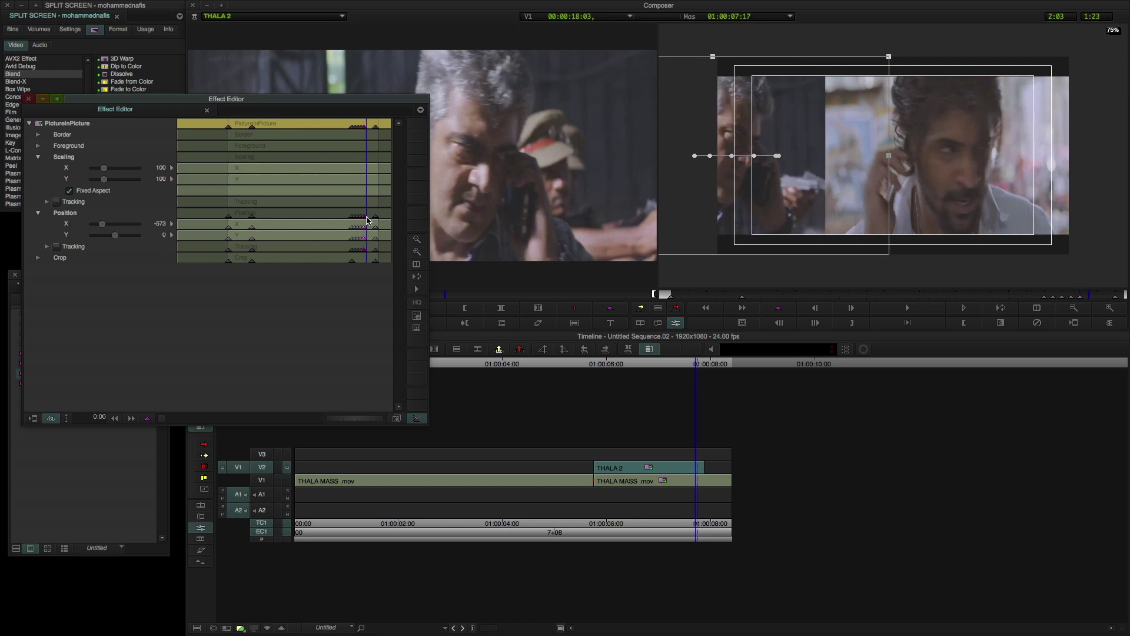
right_click(367, 221)
click(388, 224)
drag(103, 227, 104, 227)
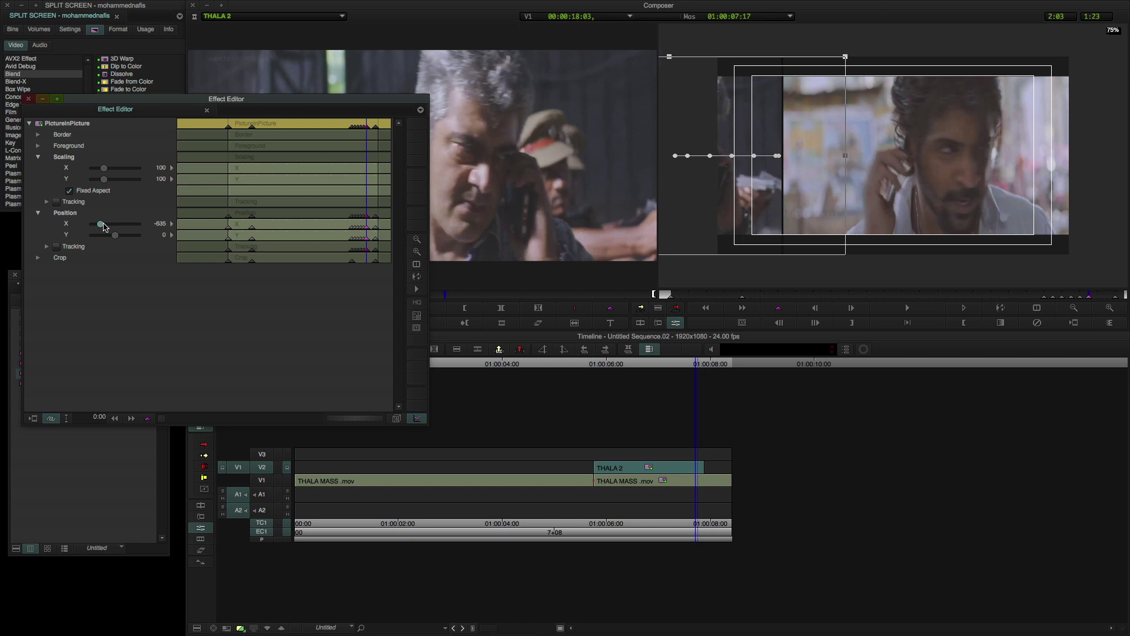
drag(105, 226, 104, 227)
click(368, 221)
right_click(374, 219)
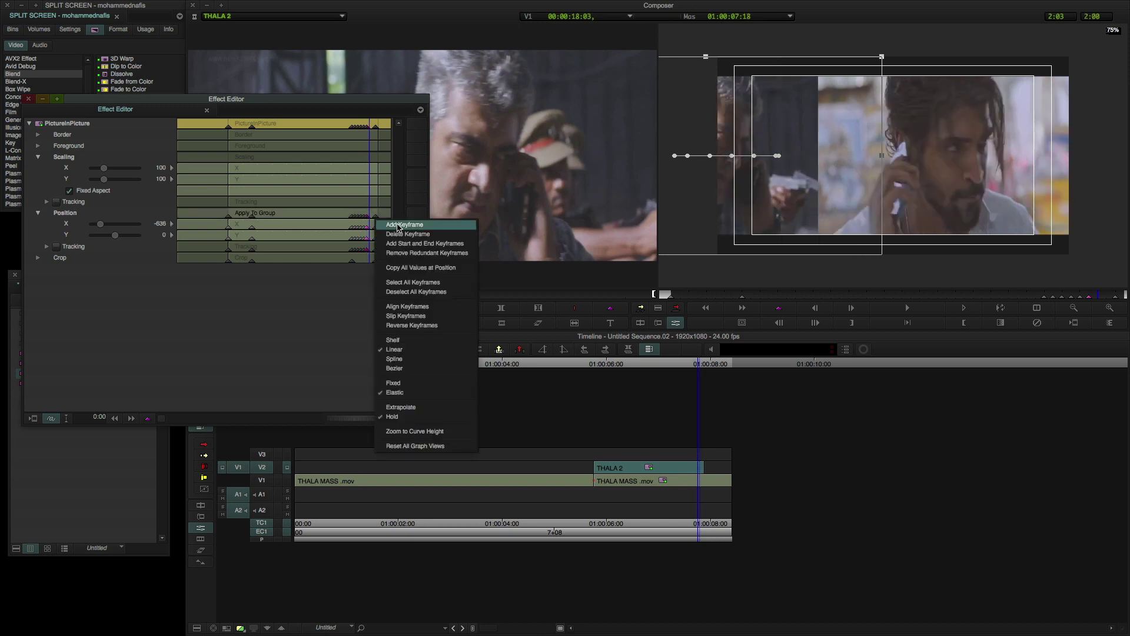
Add position keyframes at 07:18 and 07:19, pushing the picture-in-picture further left
click(398, 225)
drag(100, 225, 102, 229)
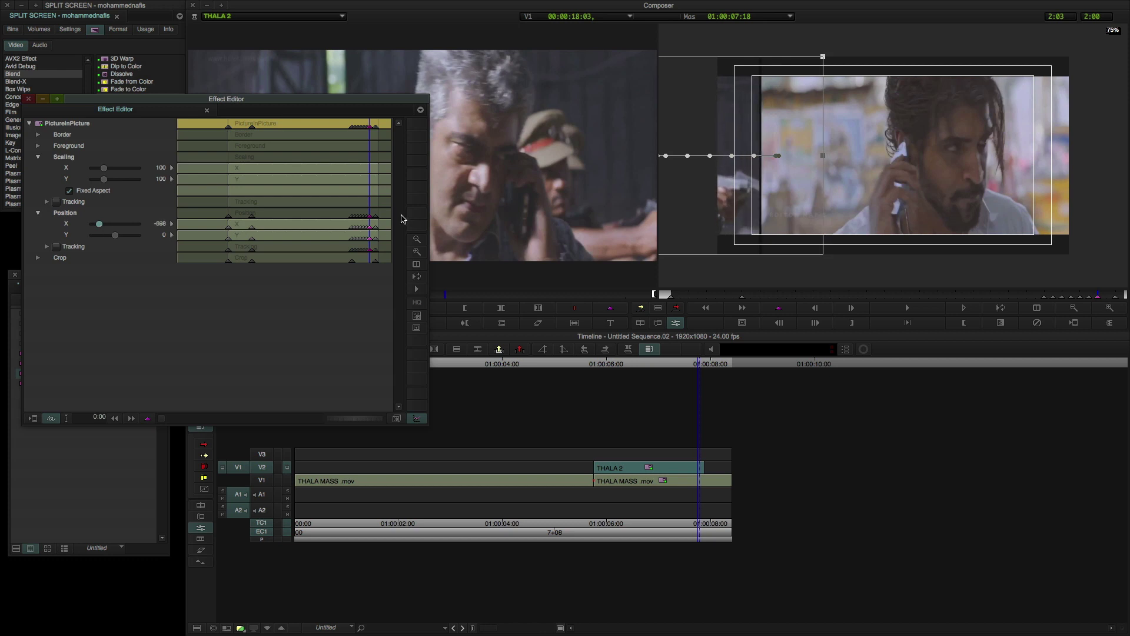
click(371, 220)
right_click(376, 217)
click(379, 224)
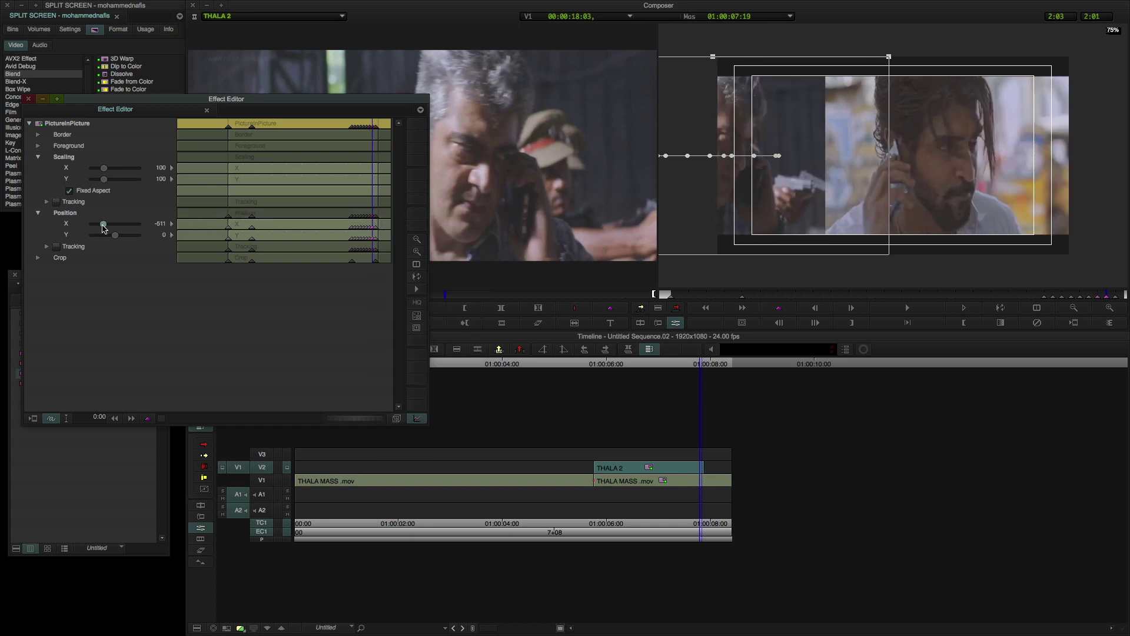
drag(103, 226, 100, 226)
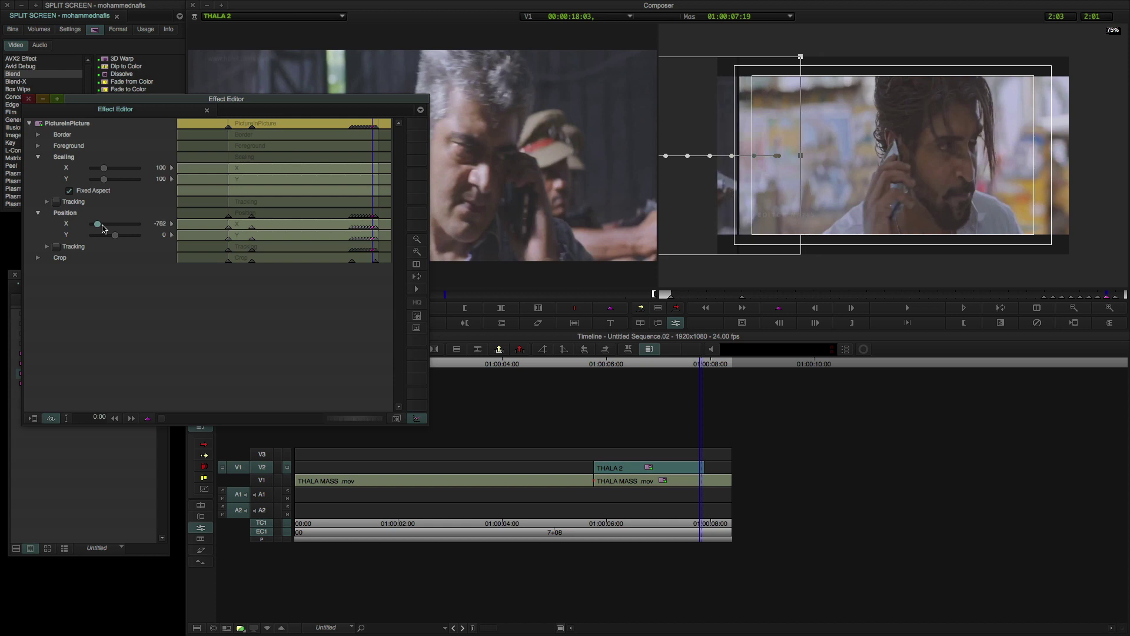
Set the 07:20 end keyframe's Position X to -835 and preview the slide
click(380, 218)
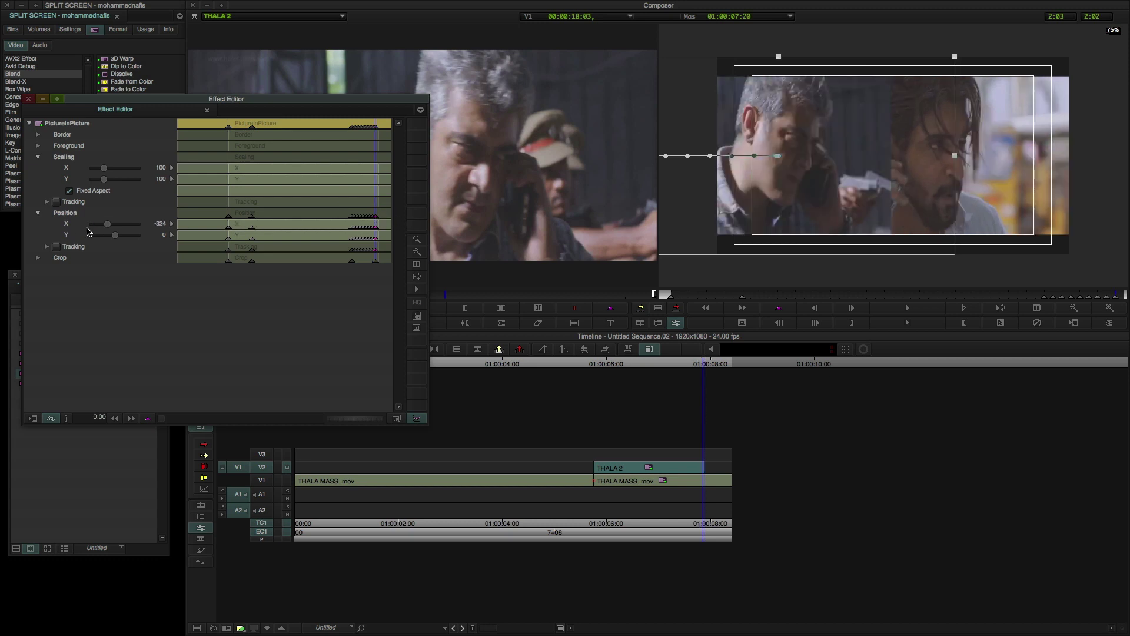
drag(108, 229, 108, 228)
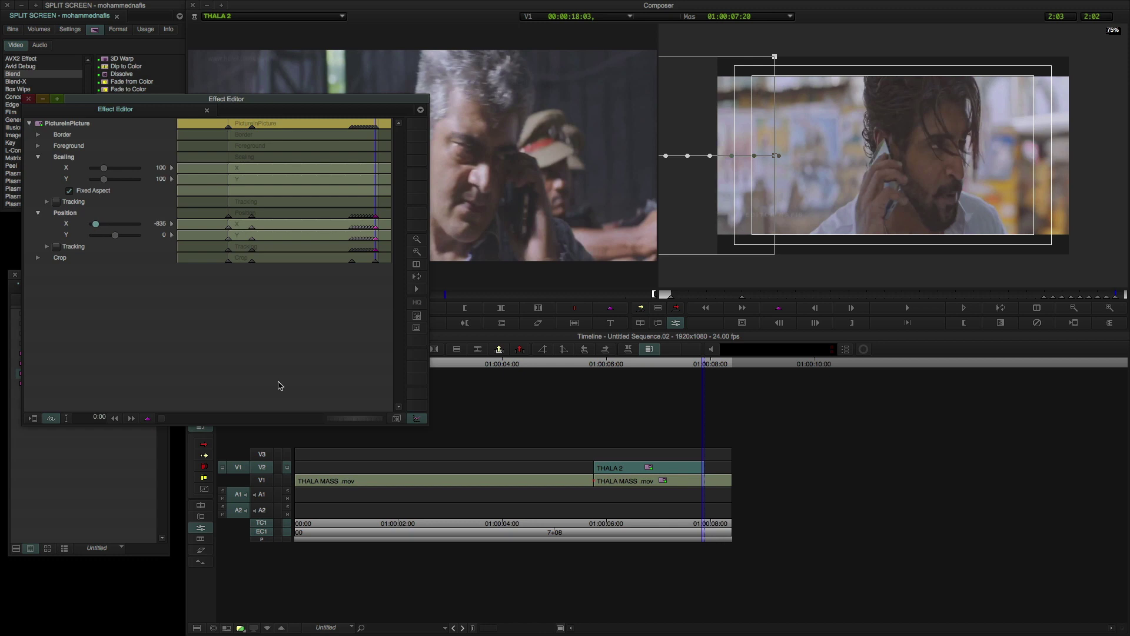
click(346, 206)
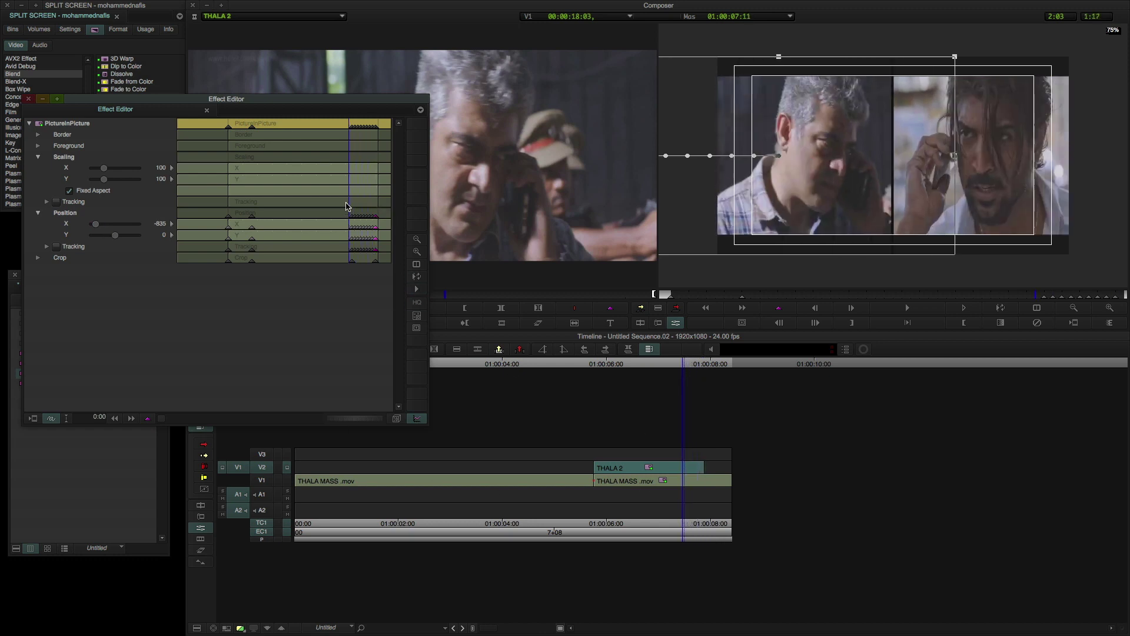
Review the split mid-move frame by frame, close the Effect Editor, and replay Untitled Sequence.02 from the start
key(space)
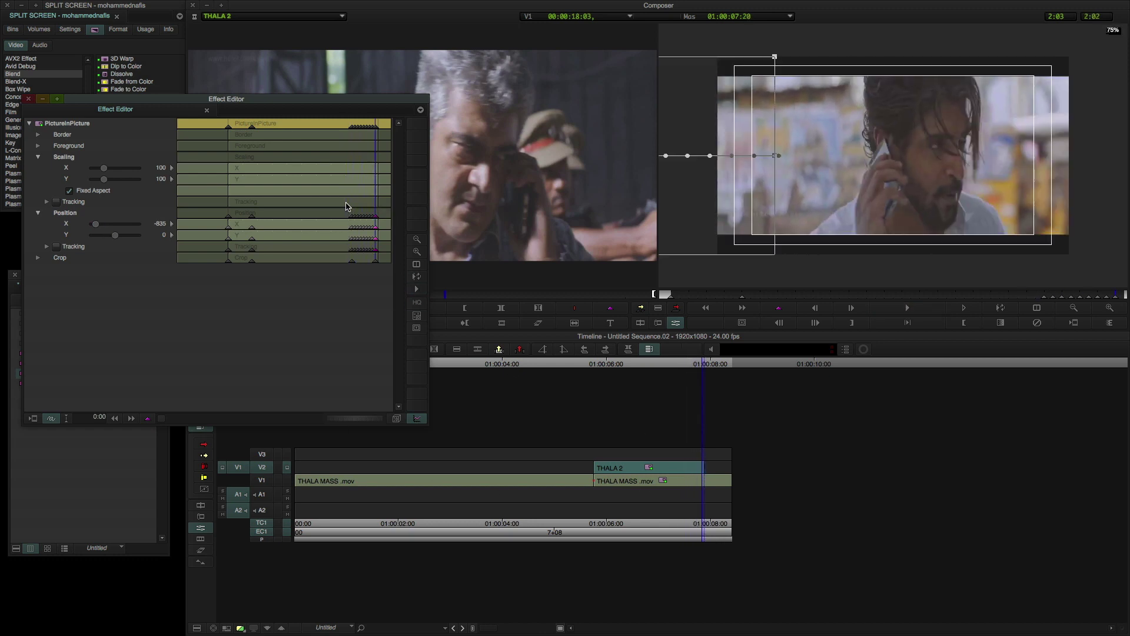
key(Left)
key(Left)
key(Left)
key(Left)
key(Left)
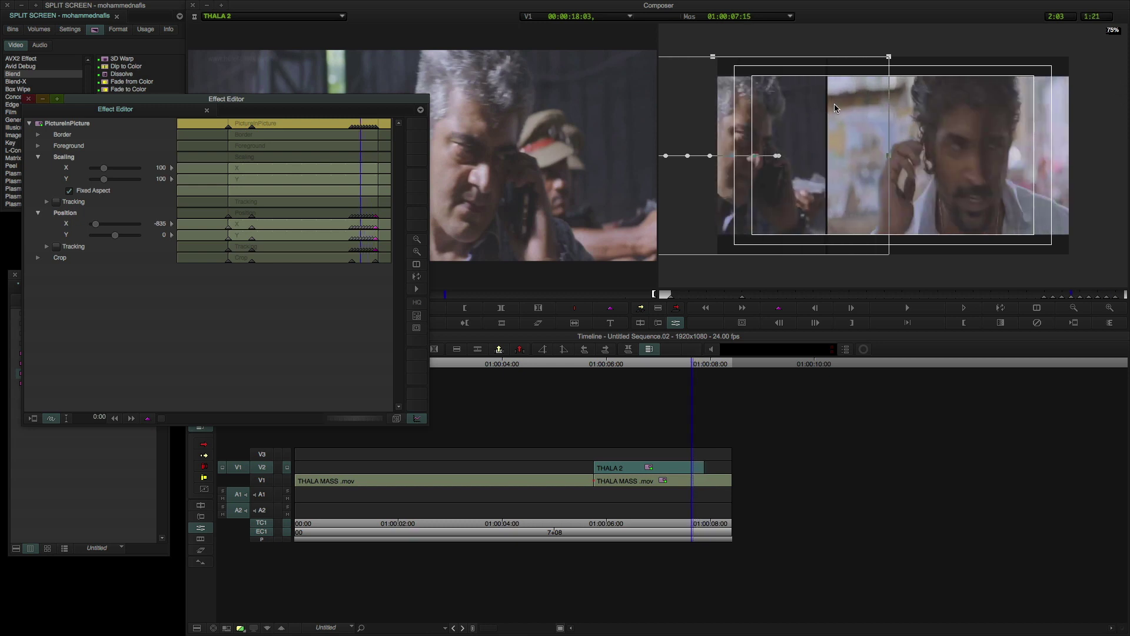
key(Left)
key(Left)
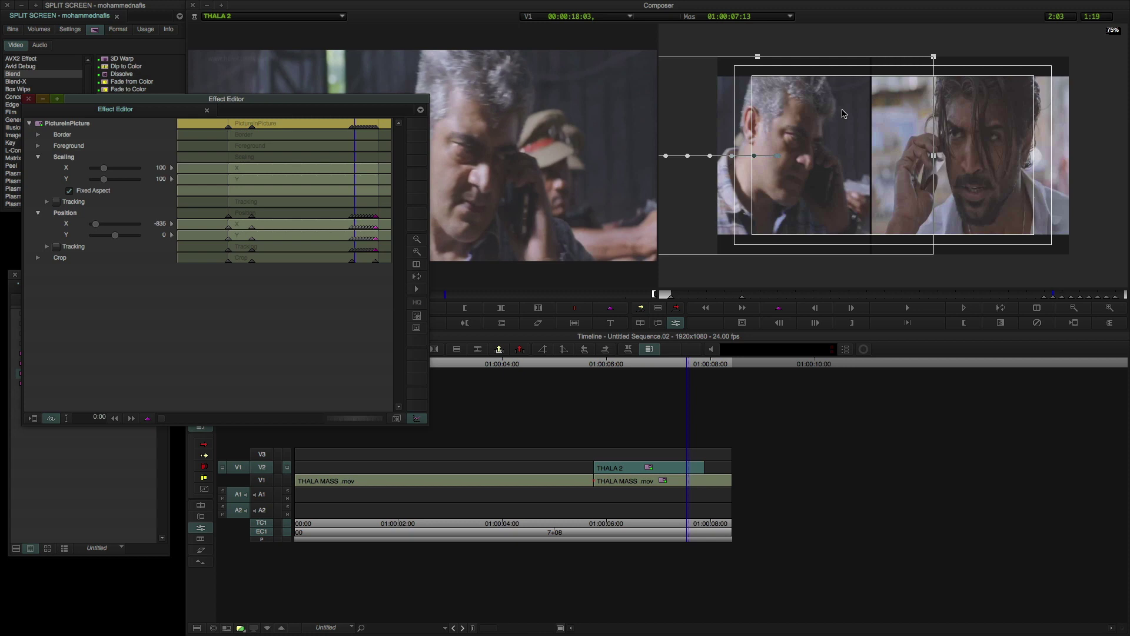
key(Right)
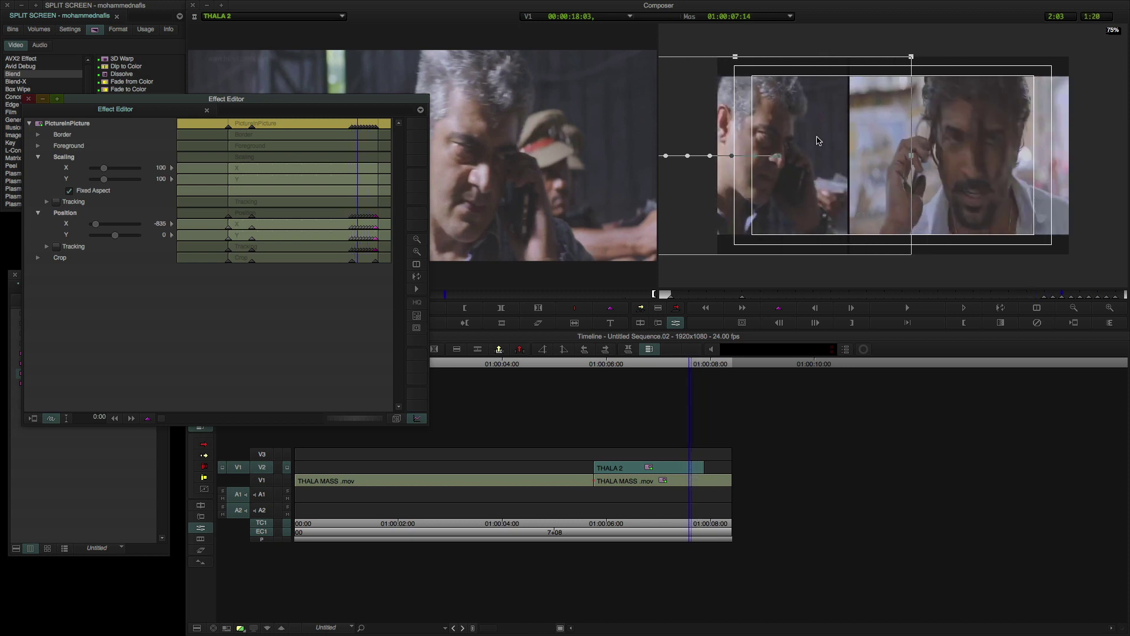
key(Home)
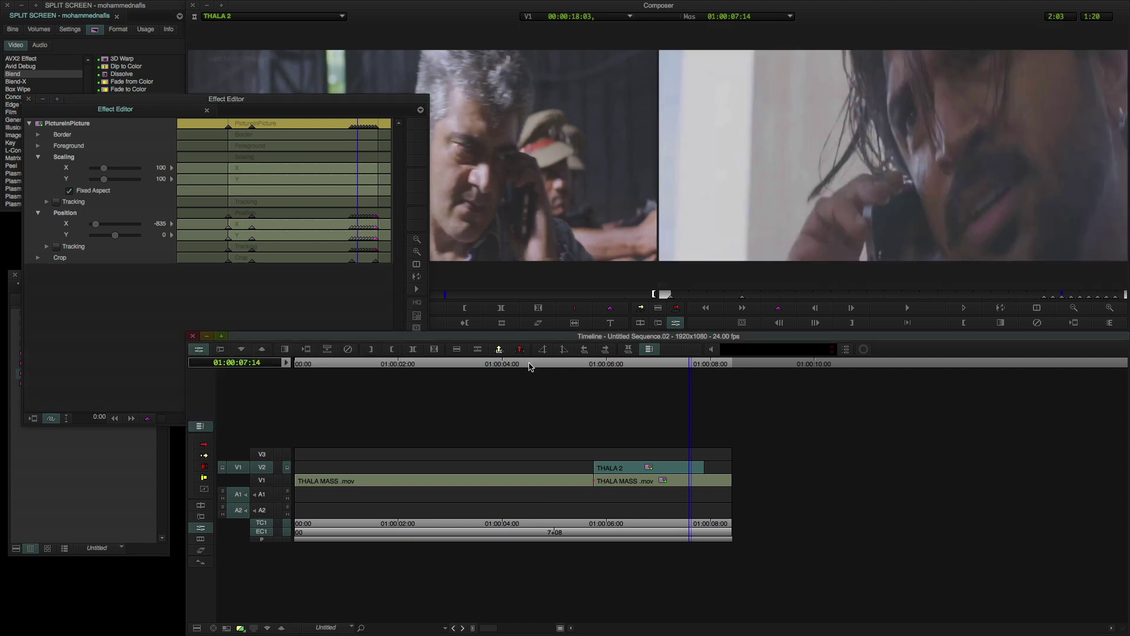
key(space)
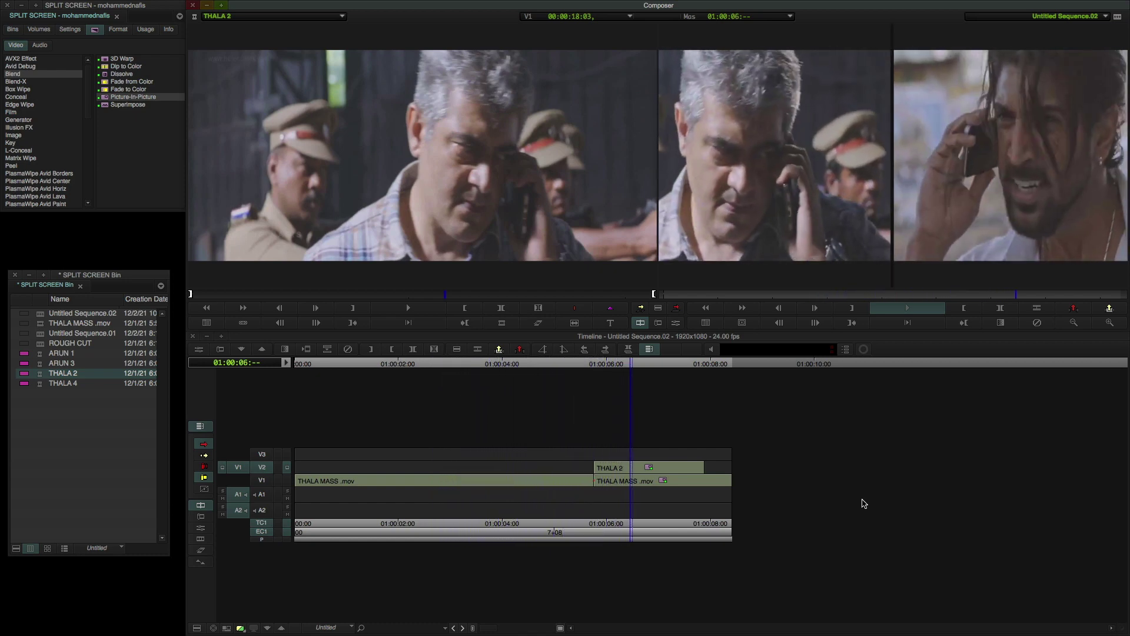
key(space)
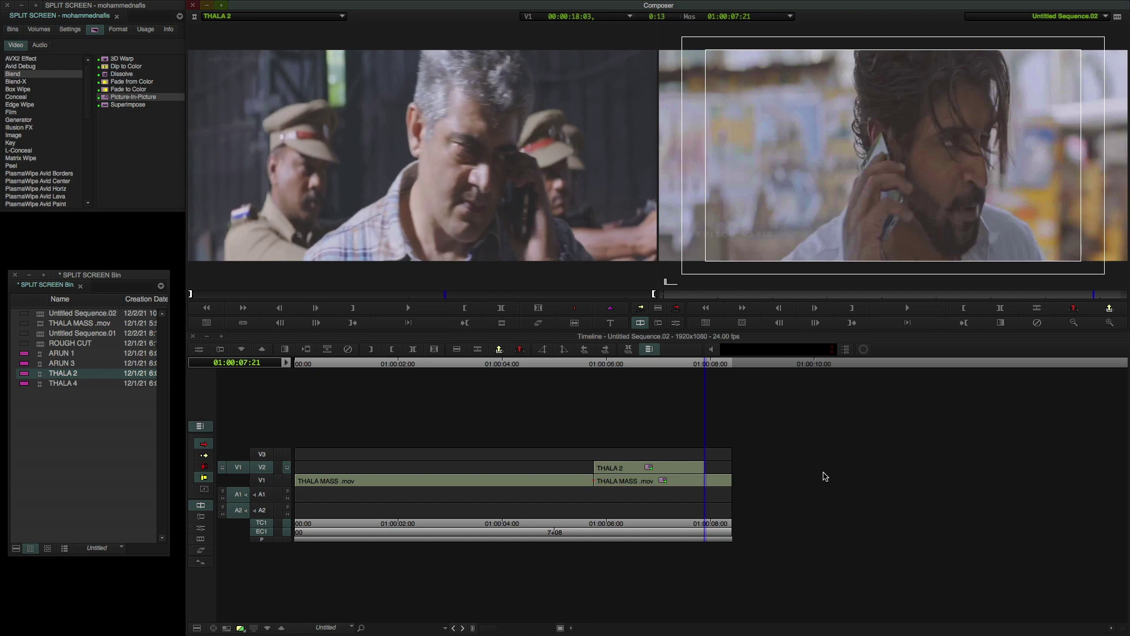
drag(601, 371, 581, 367)
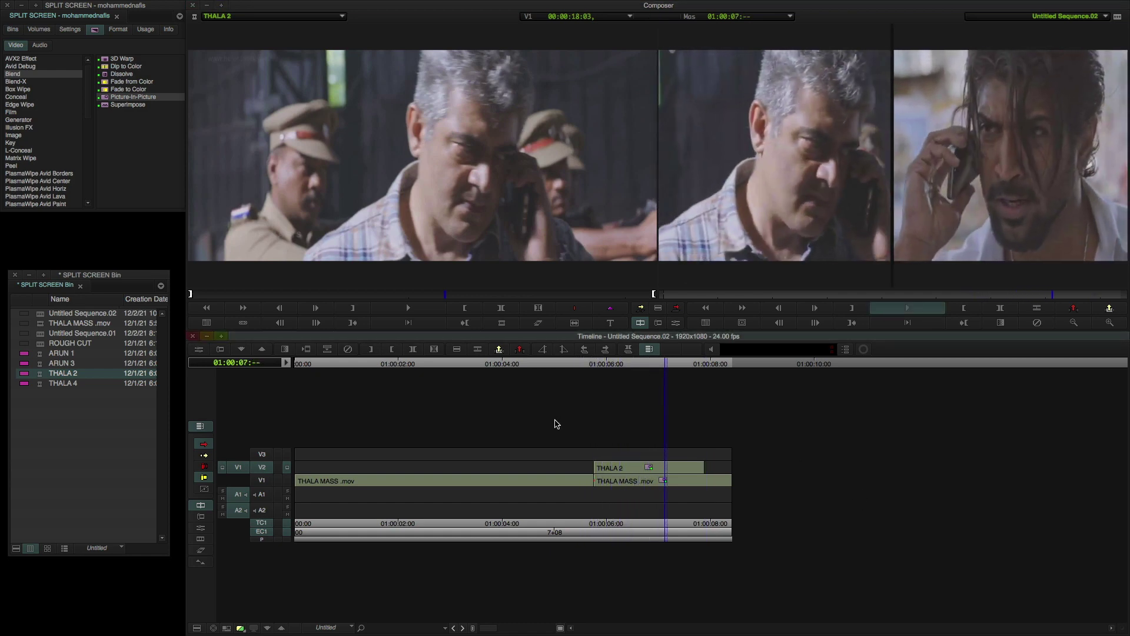
click(676, 370)
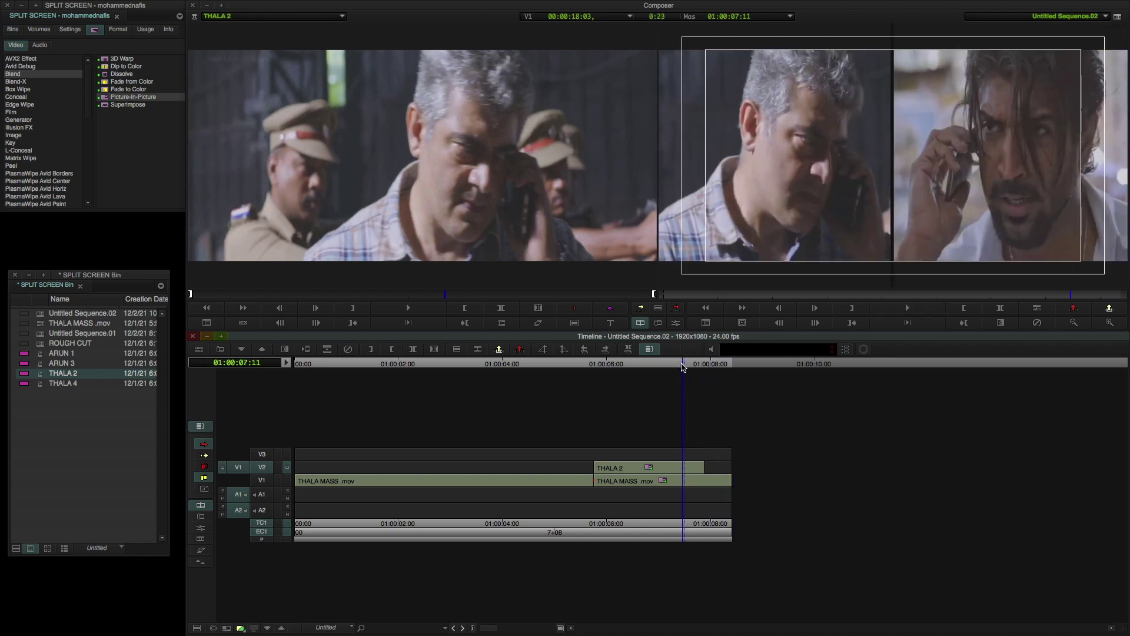
key(Right)
key(Right)
key(Right)
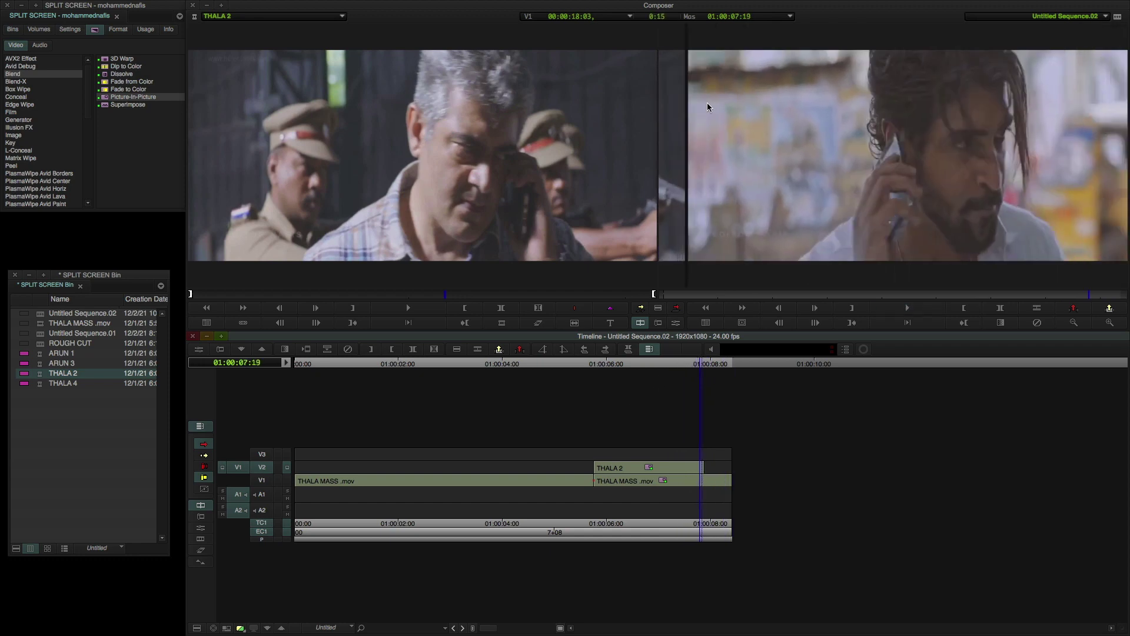
key(Right)
key(Left)
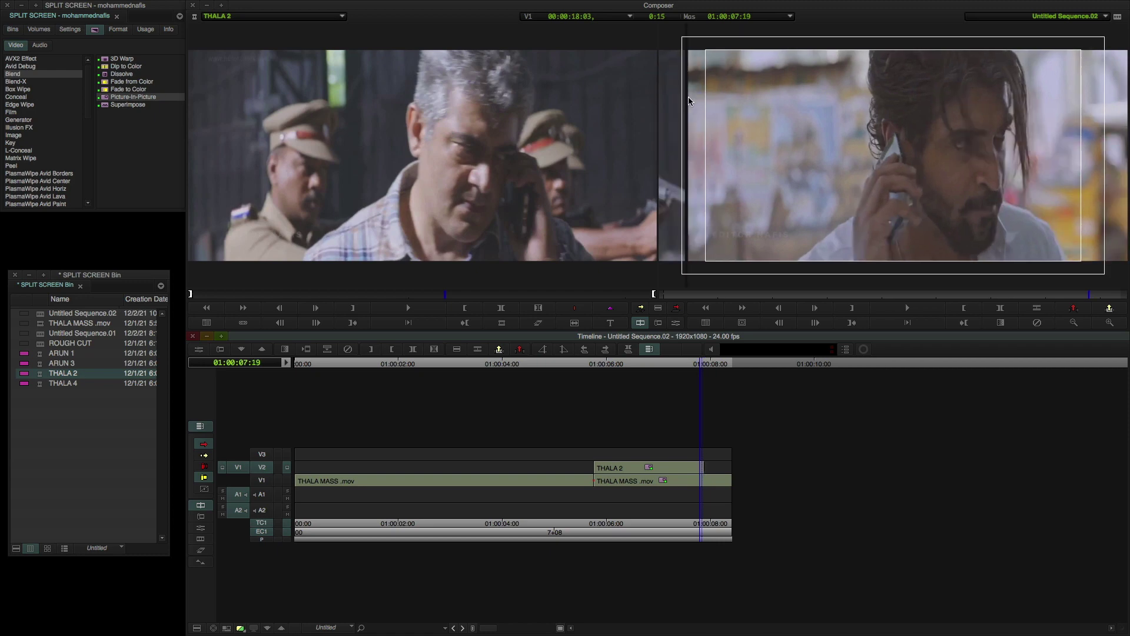
key(Left)
key(Left)
key(Left)
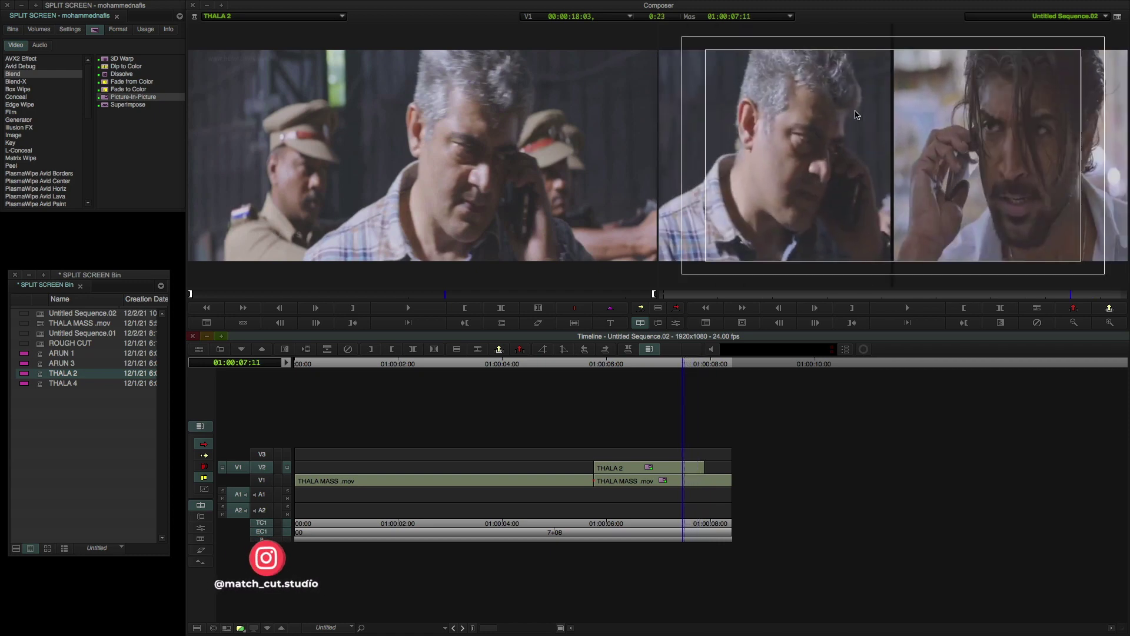
drag(664, 363, 592, 362)
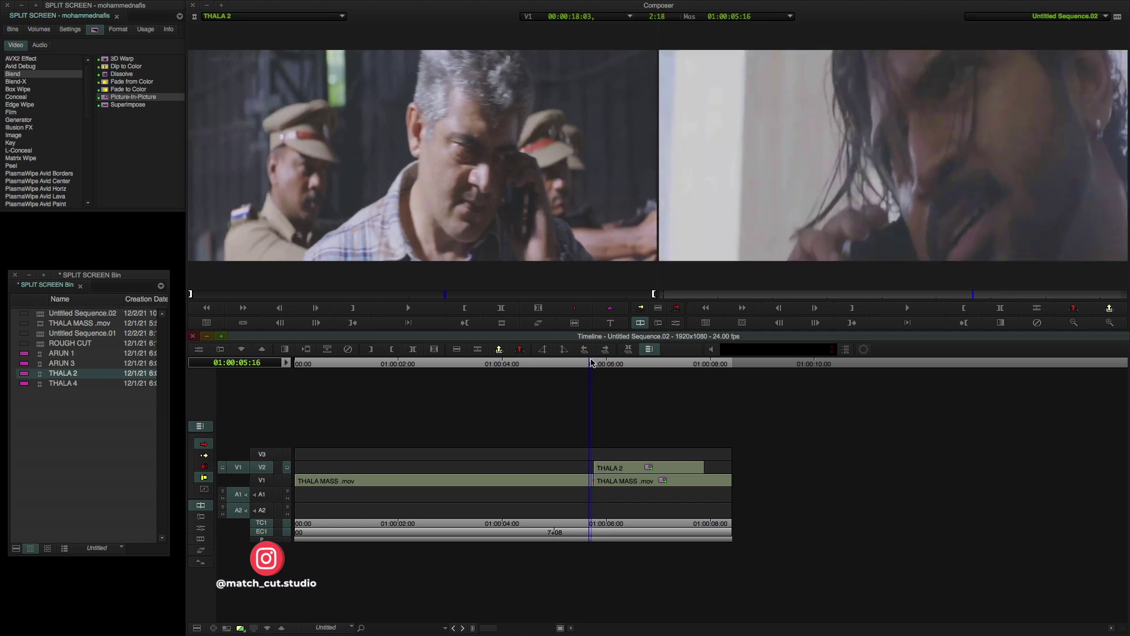
key(space)
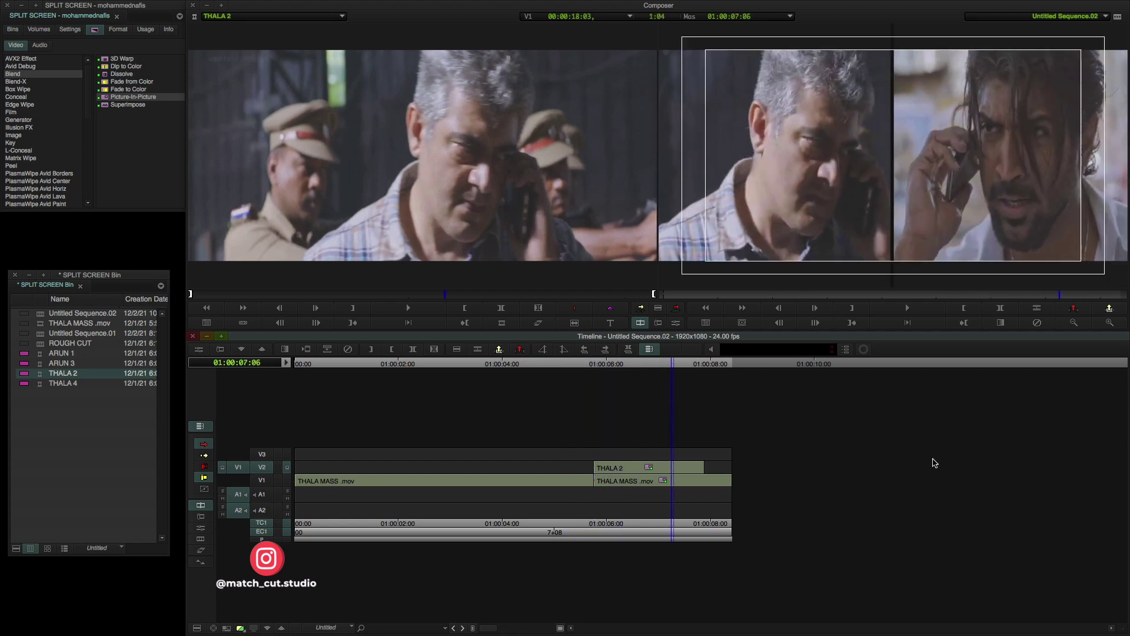
drag(587, 362, 530, 398)
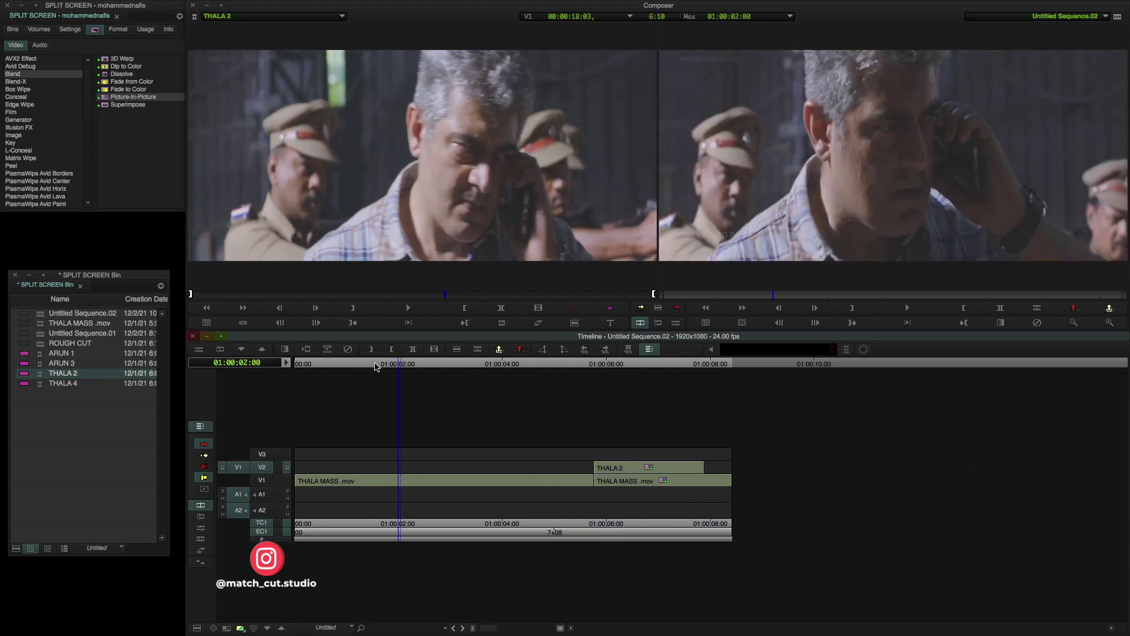
key(space)
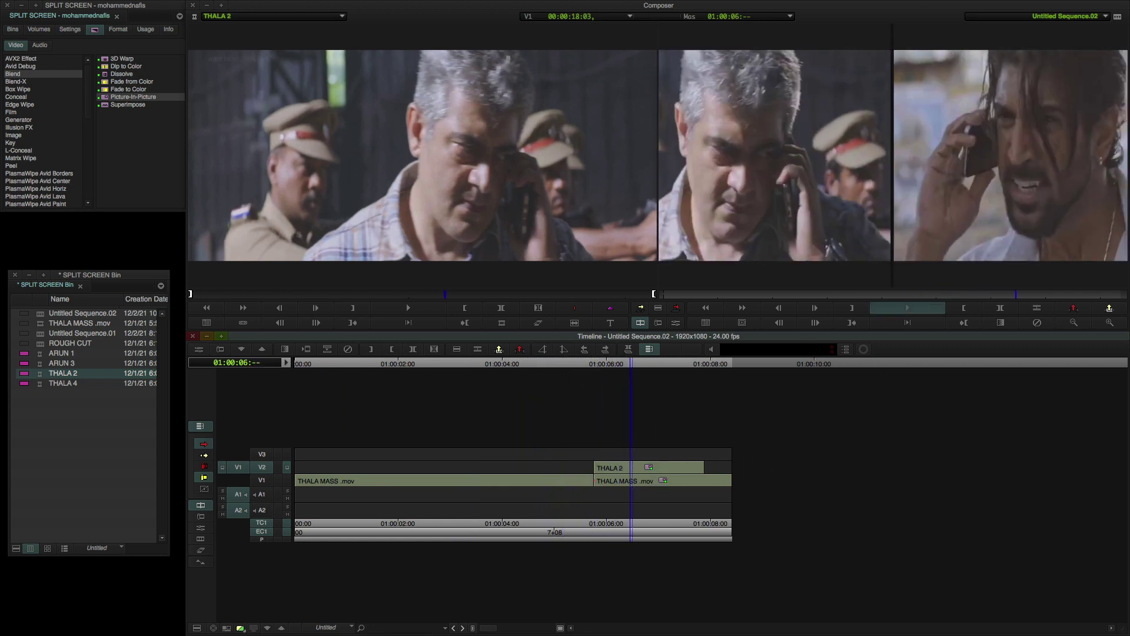
key(space)
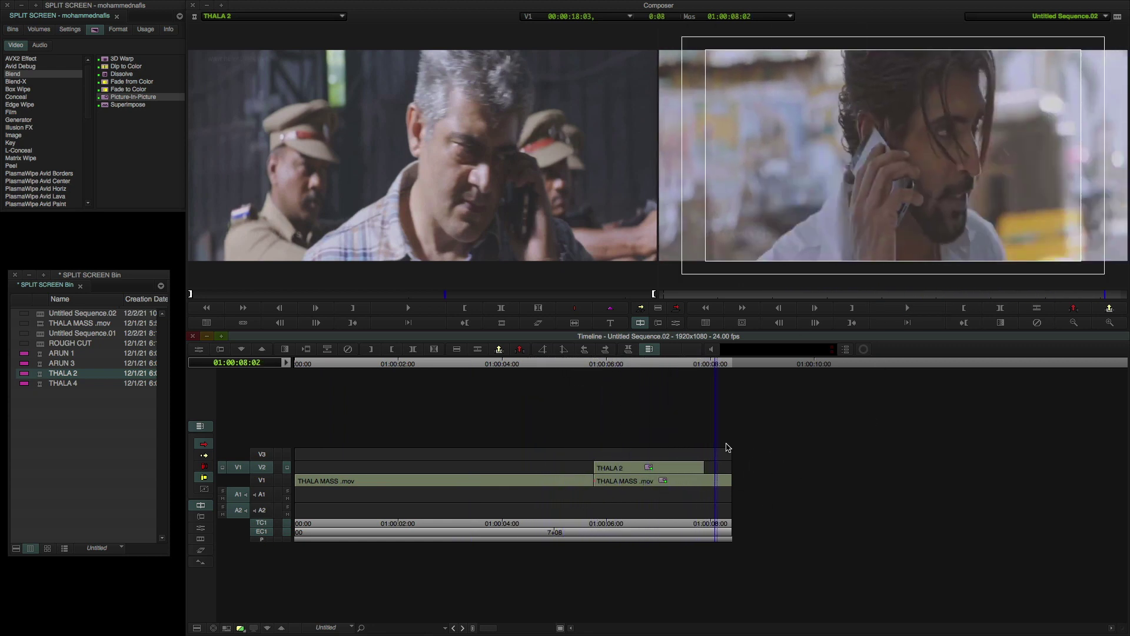
drag(705, 371, 704, 368)
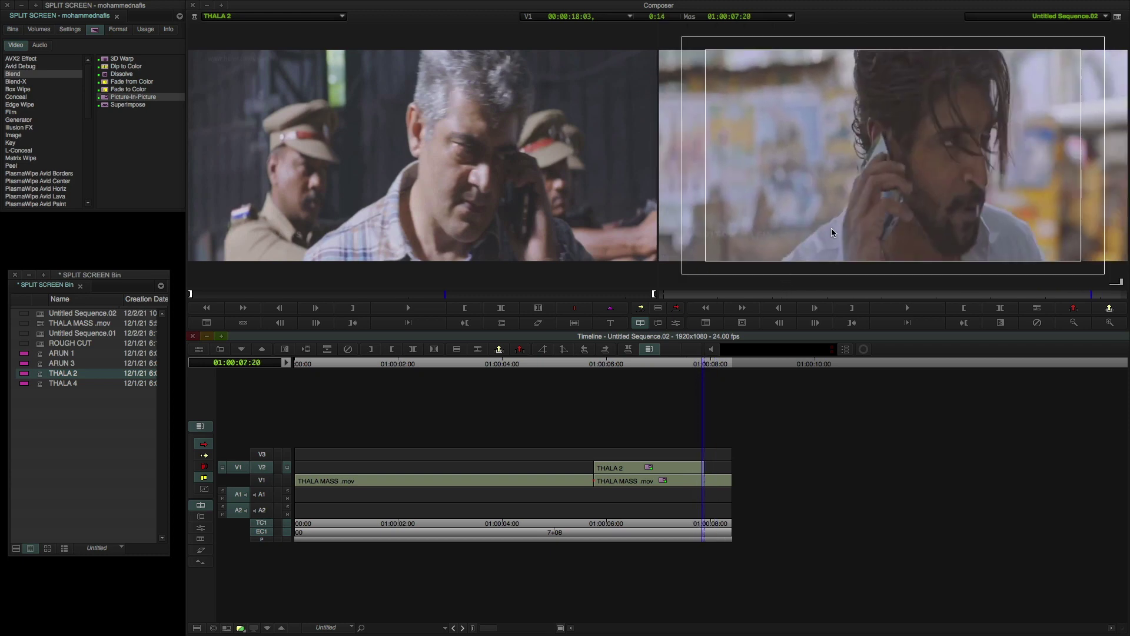
mouse_move(707, 365)
mouse_down()
mouse_move(688, 368)
mouse_move(705, 370)
mouse_up()
drag(697, 367, 592, 367)
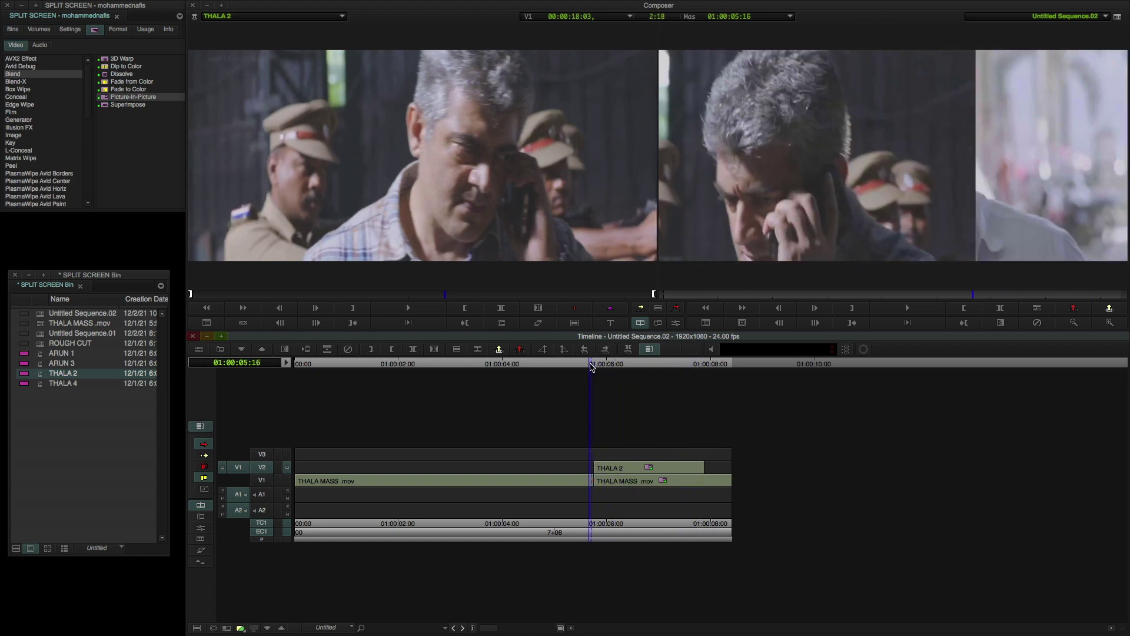
key(space)
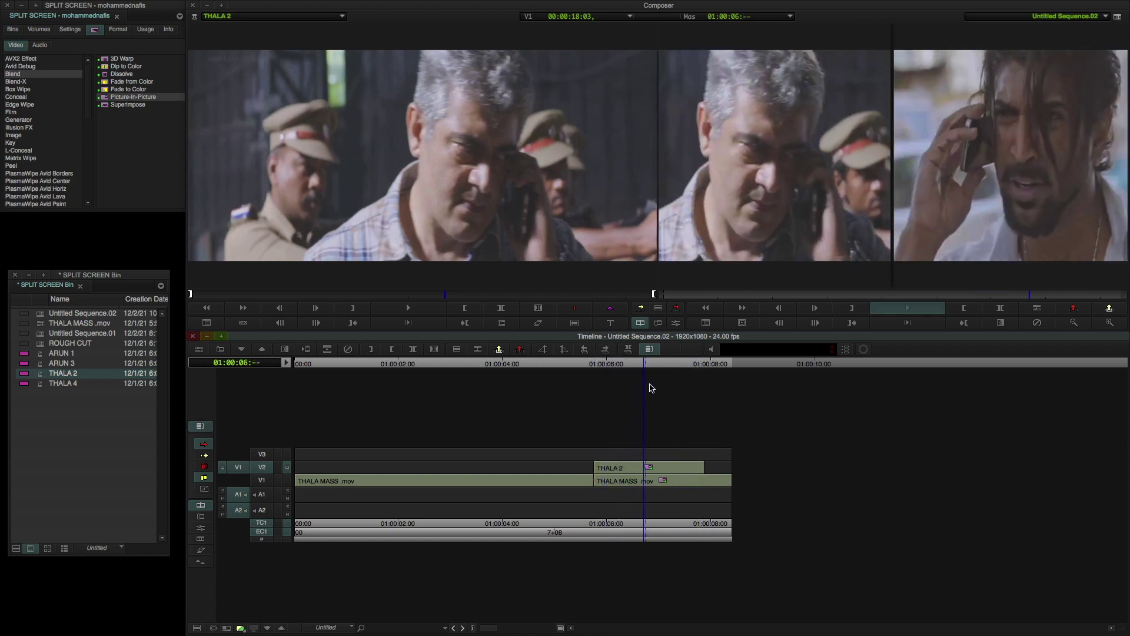
key(space)
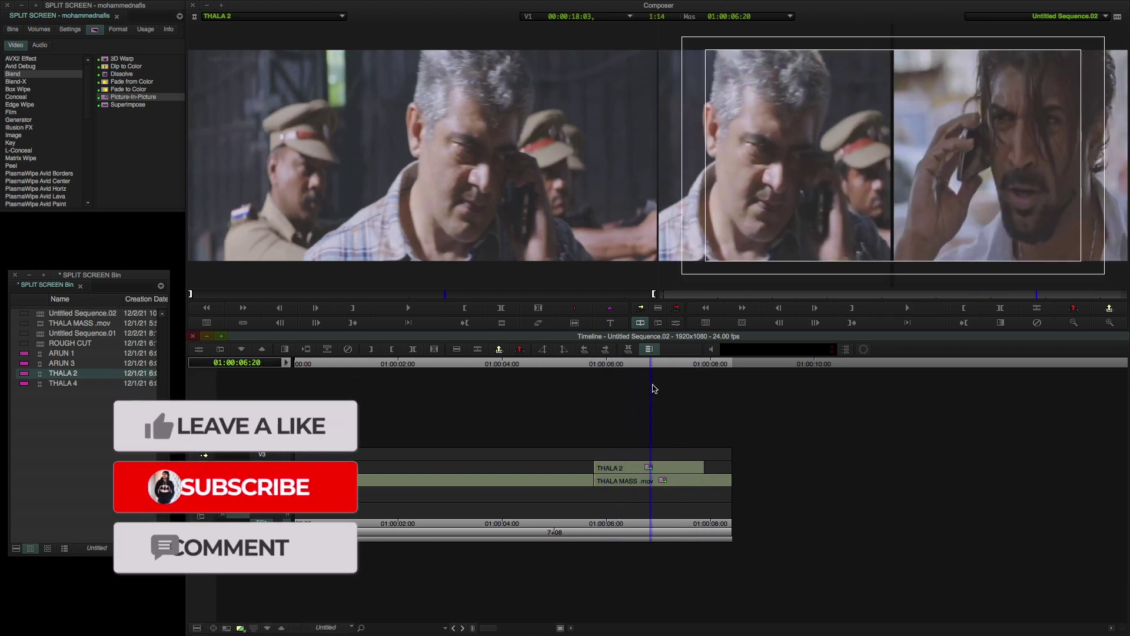